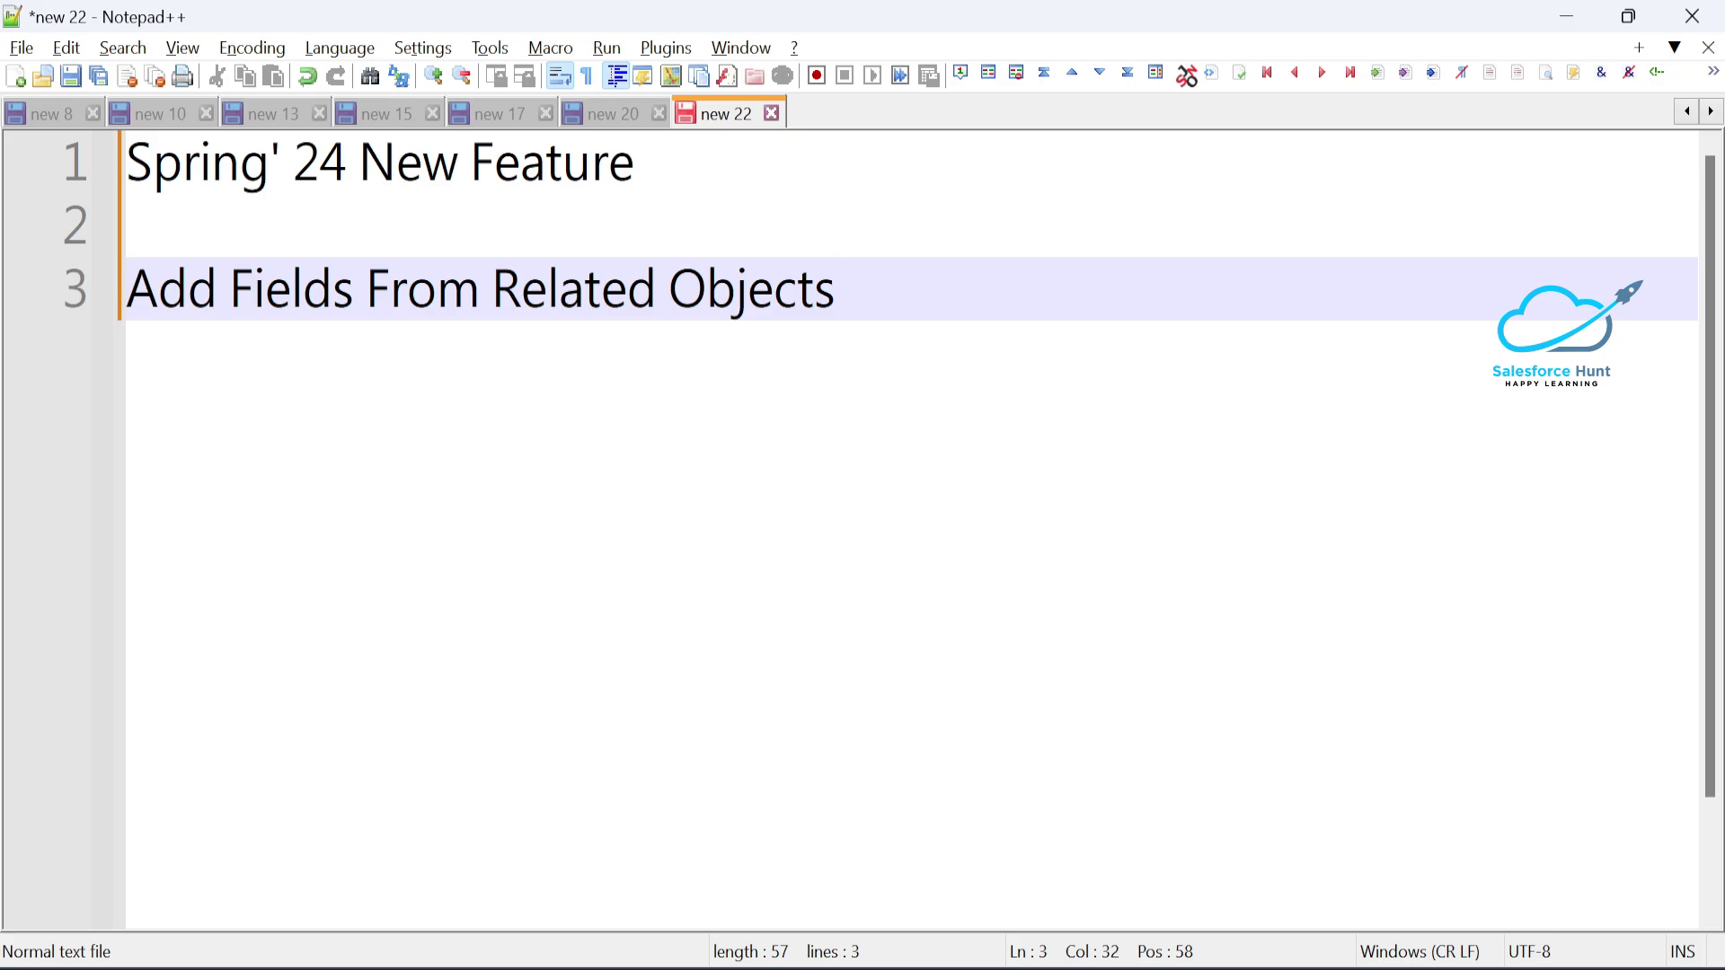
- Switch to Salesforce in the browser and open the Sales app
key("alt+Tab")
key("alt+Tab")
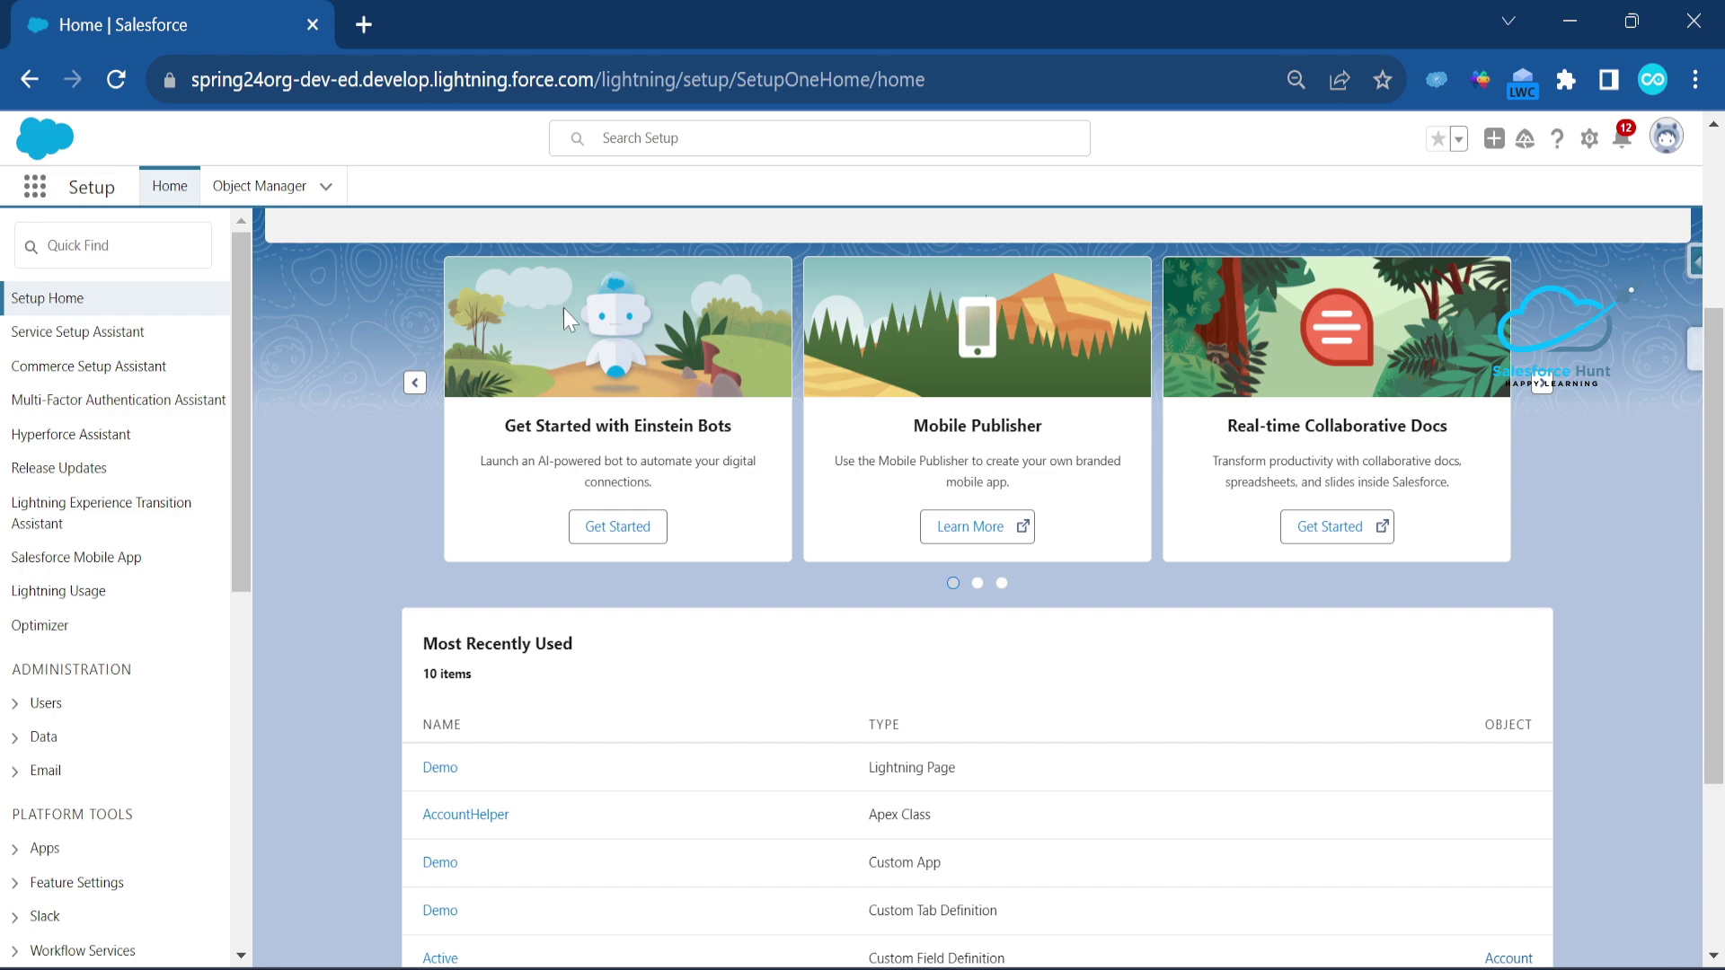
left_click(34, 186)
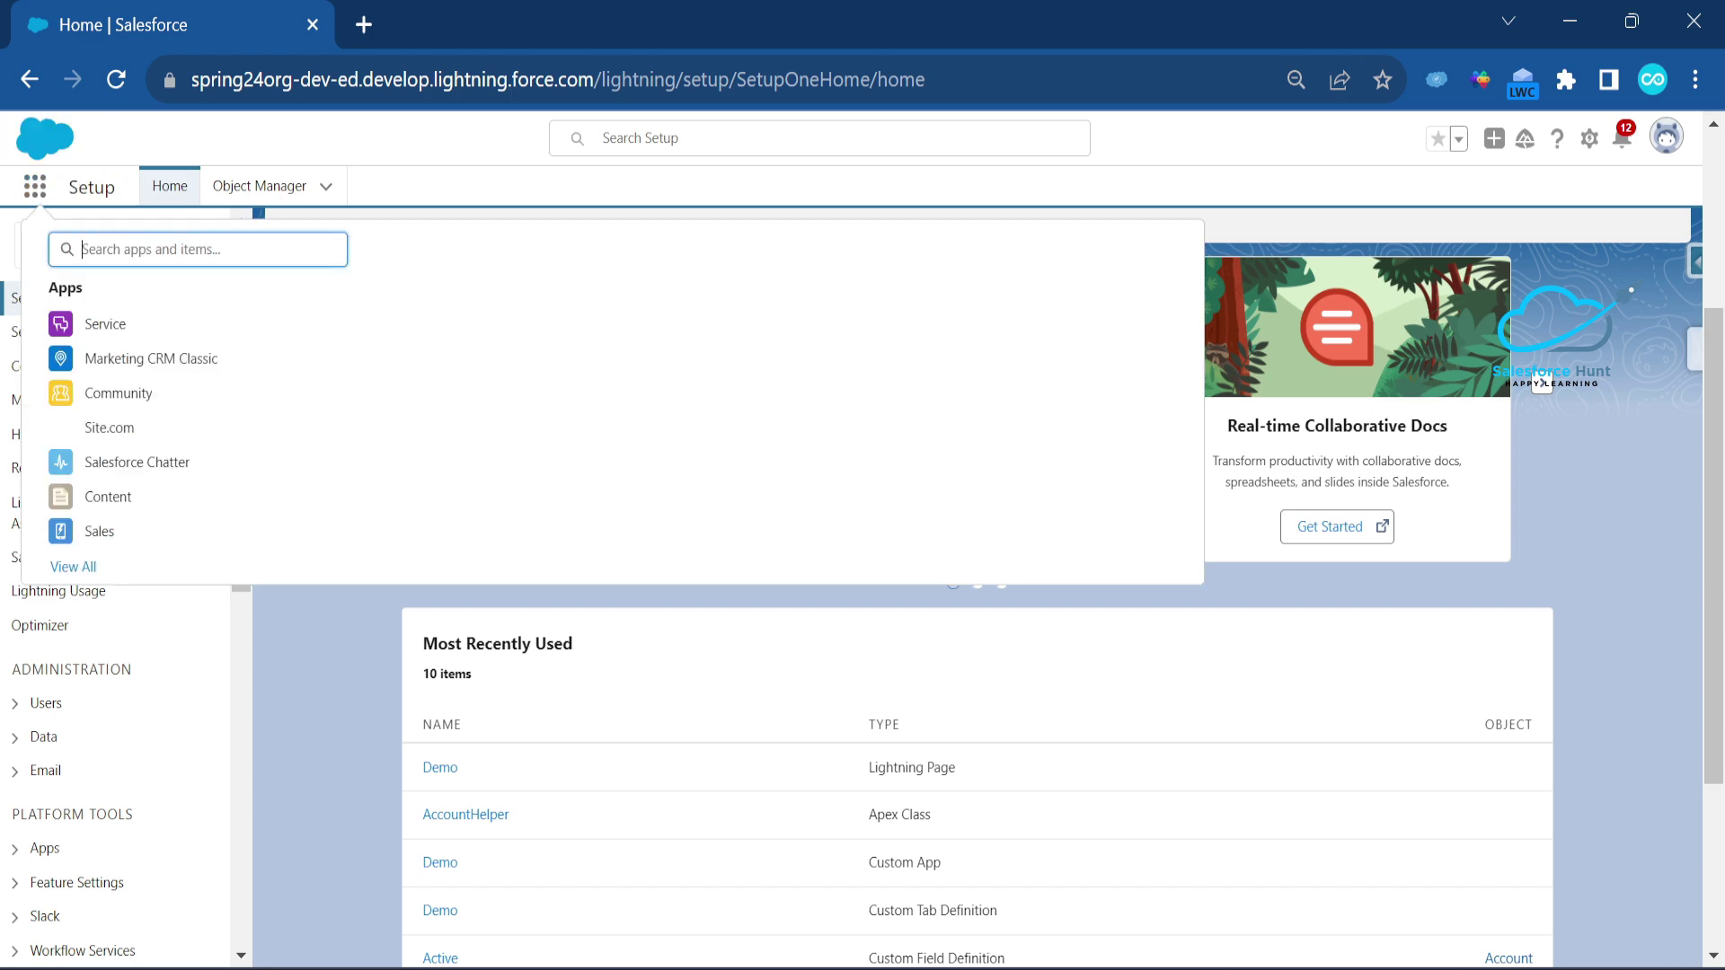
type("a")
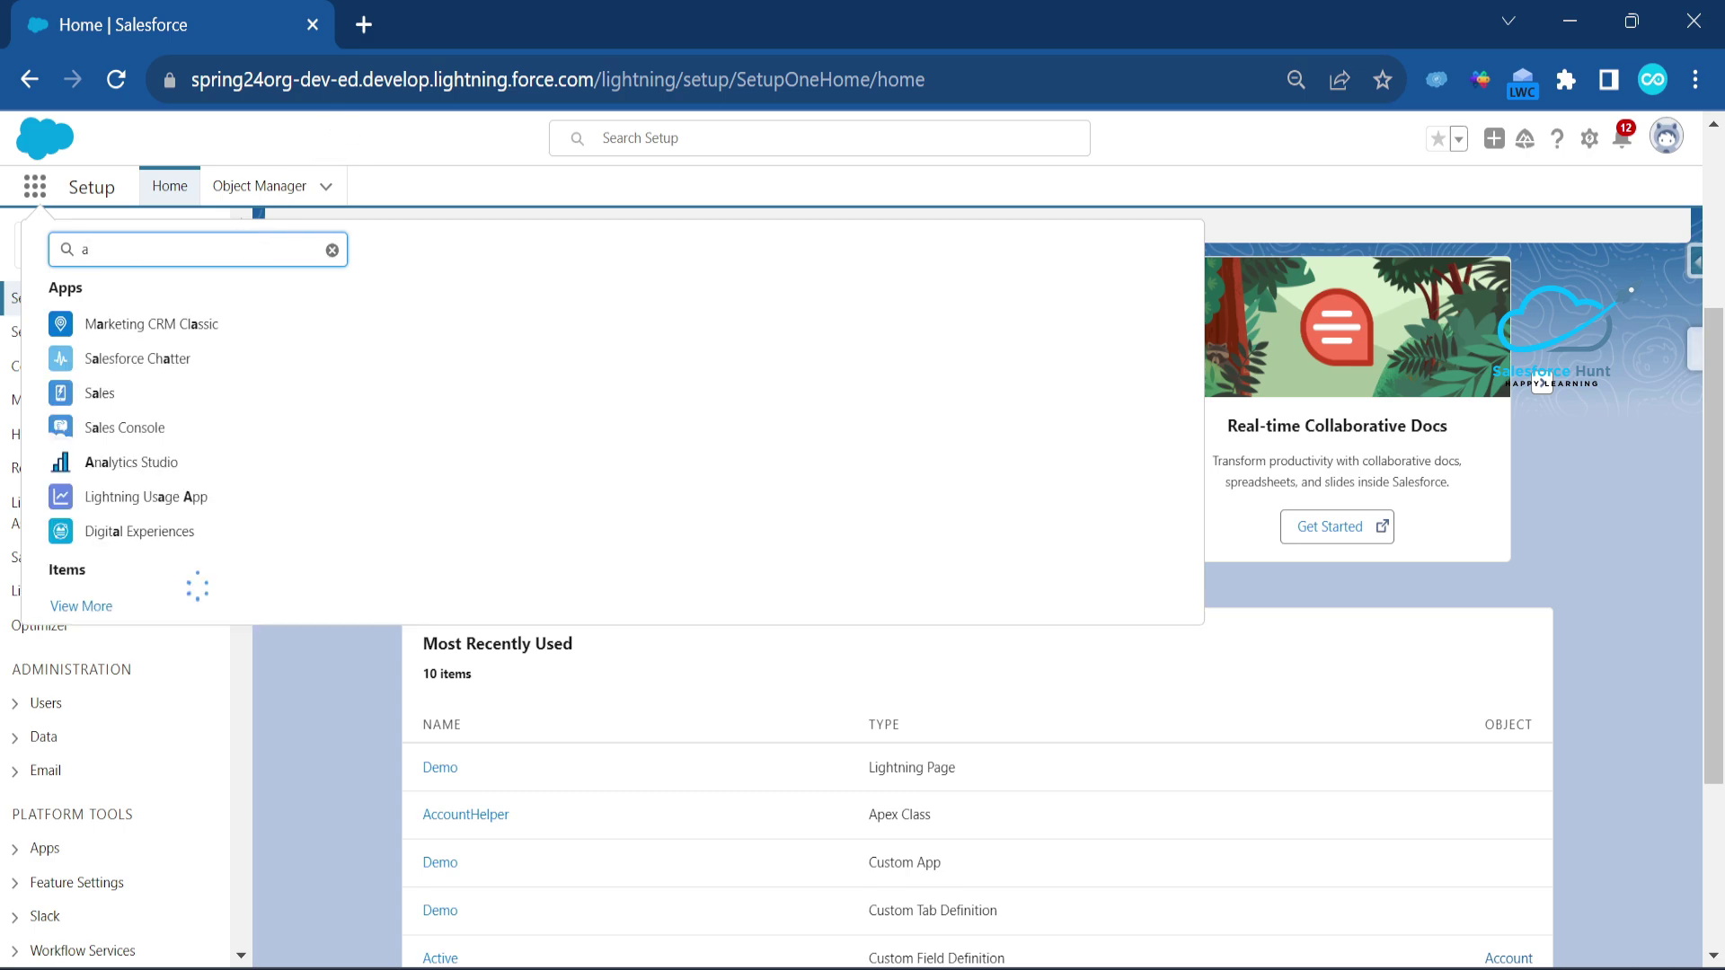
key("BackSpace")
type("sales")
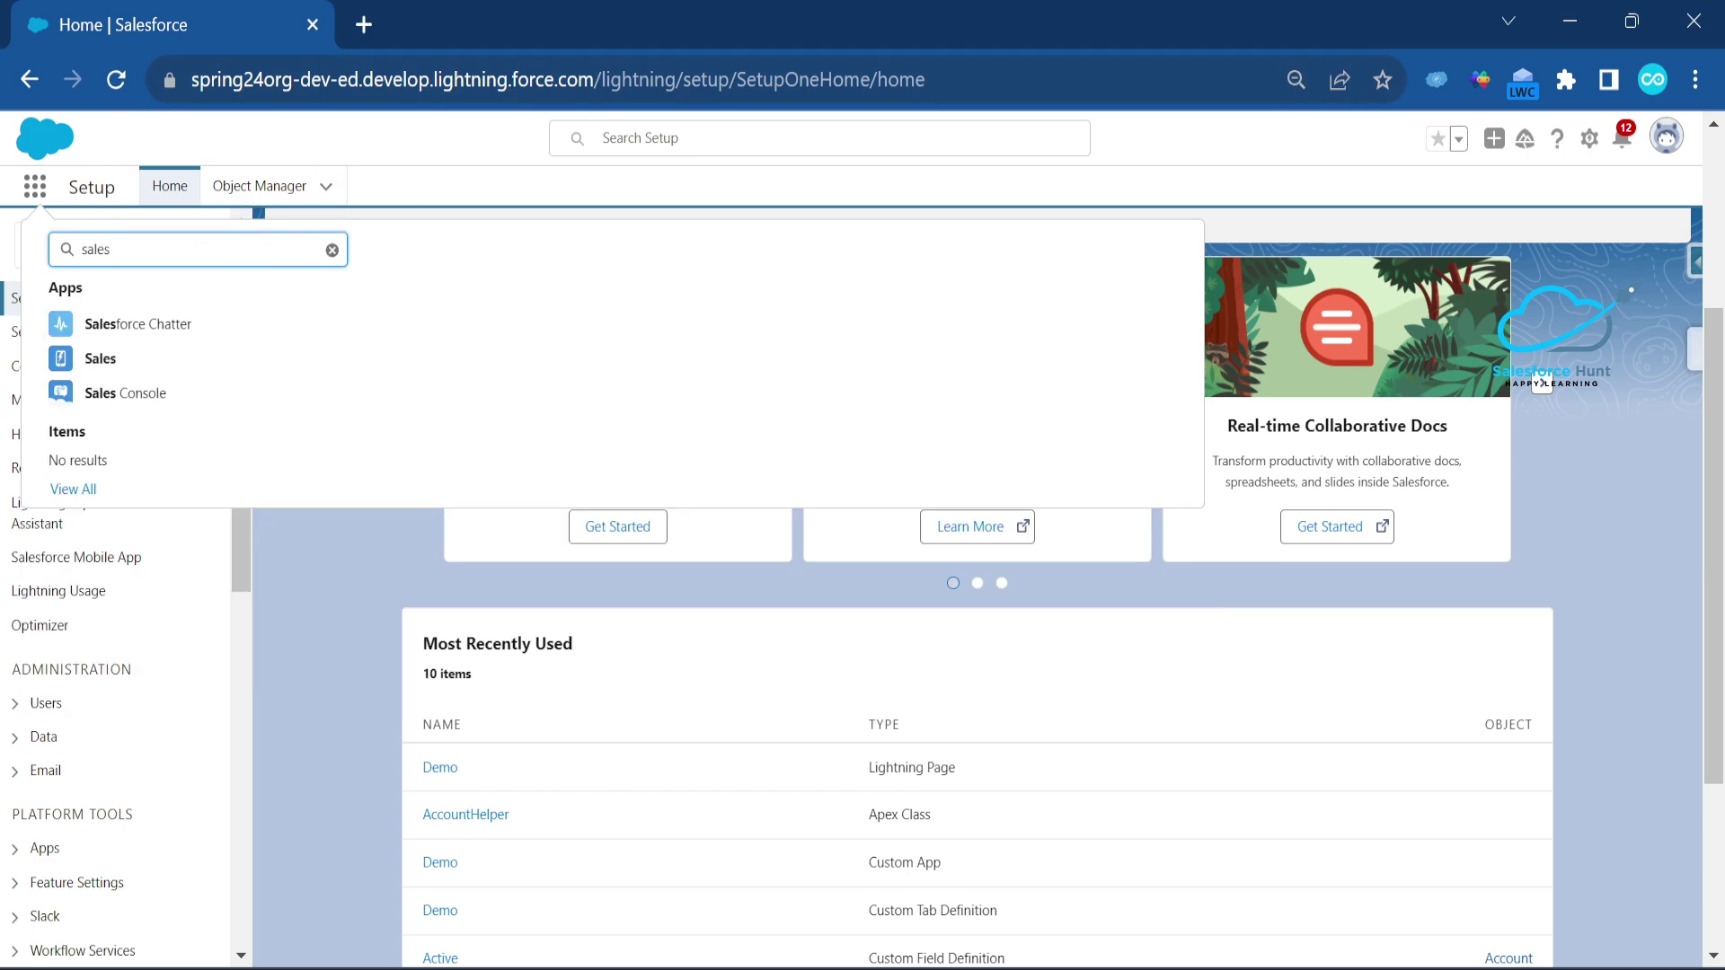
left_click(97, 361)
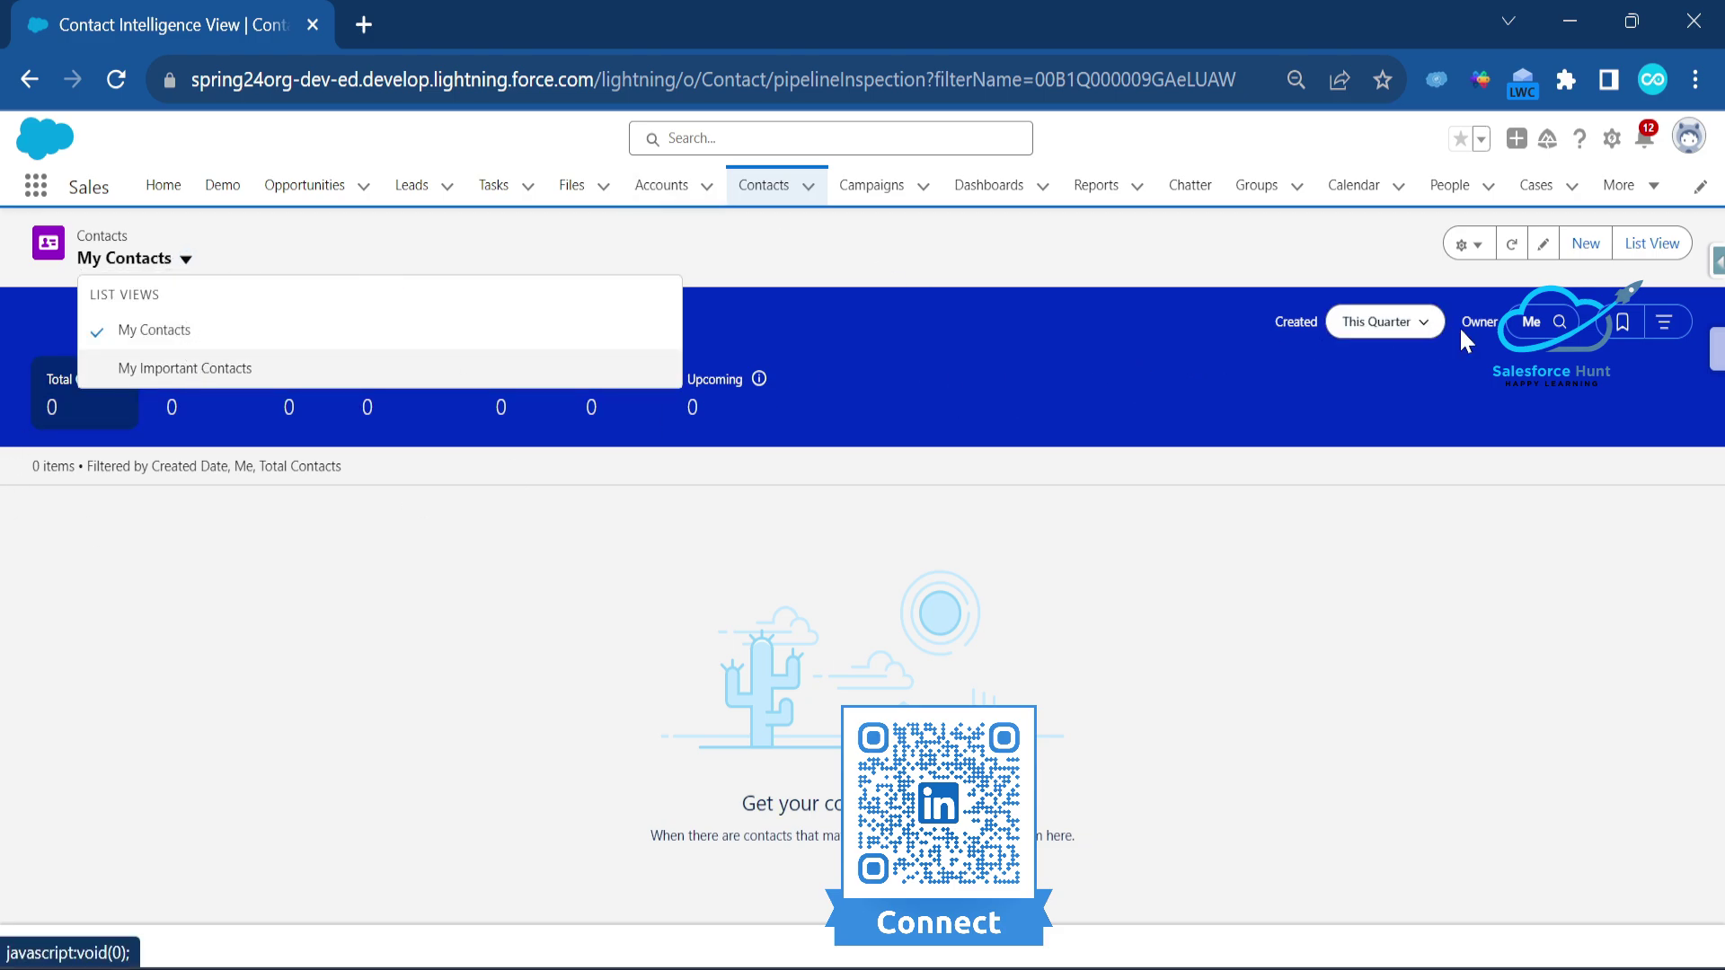
- Return Contacts to the standard list view and display the All Contacts list
left_click(1669, 254)
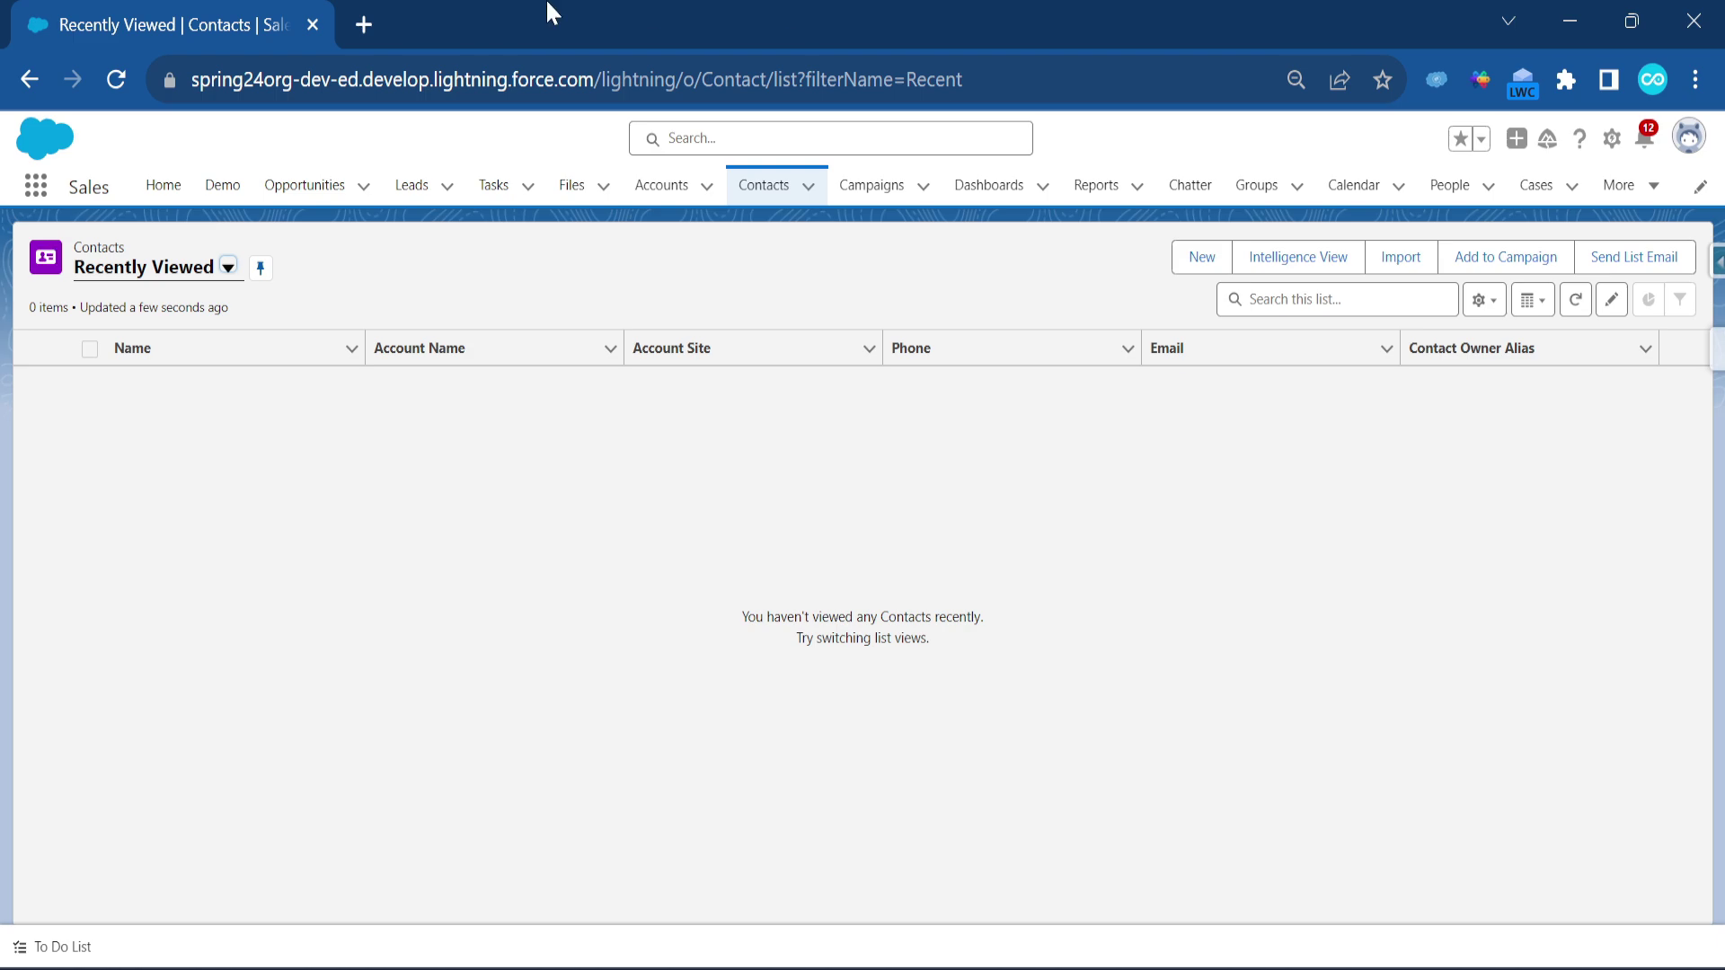
left_click(187, 270)
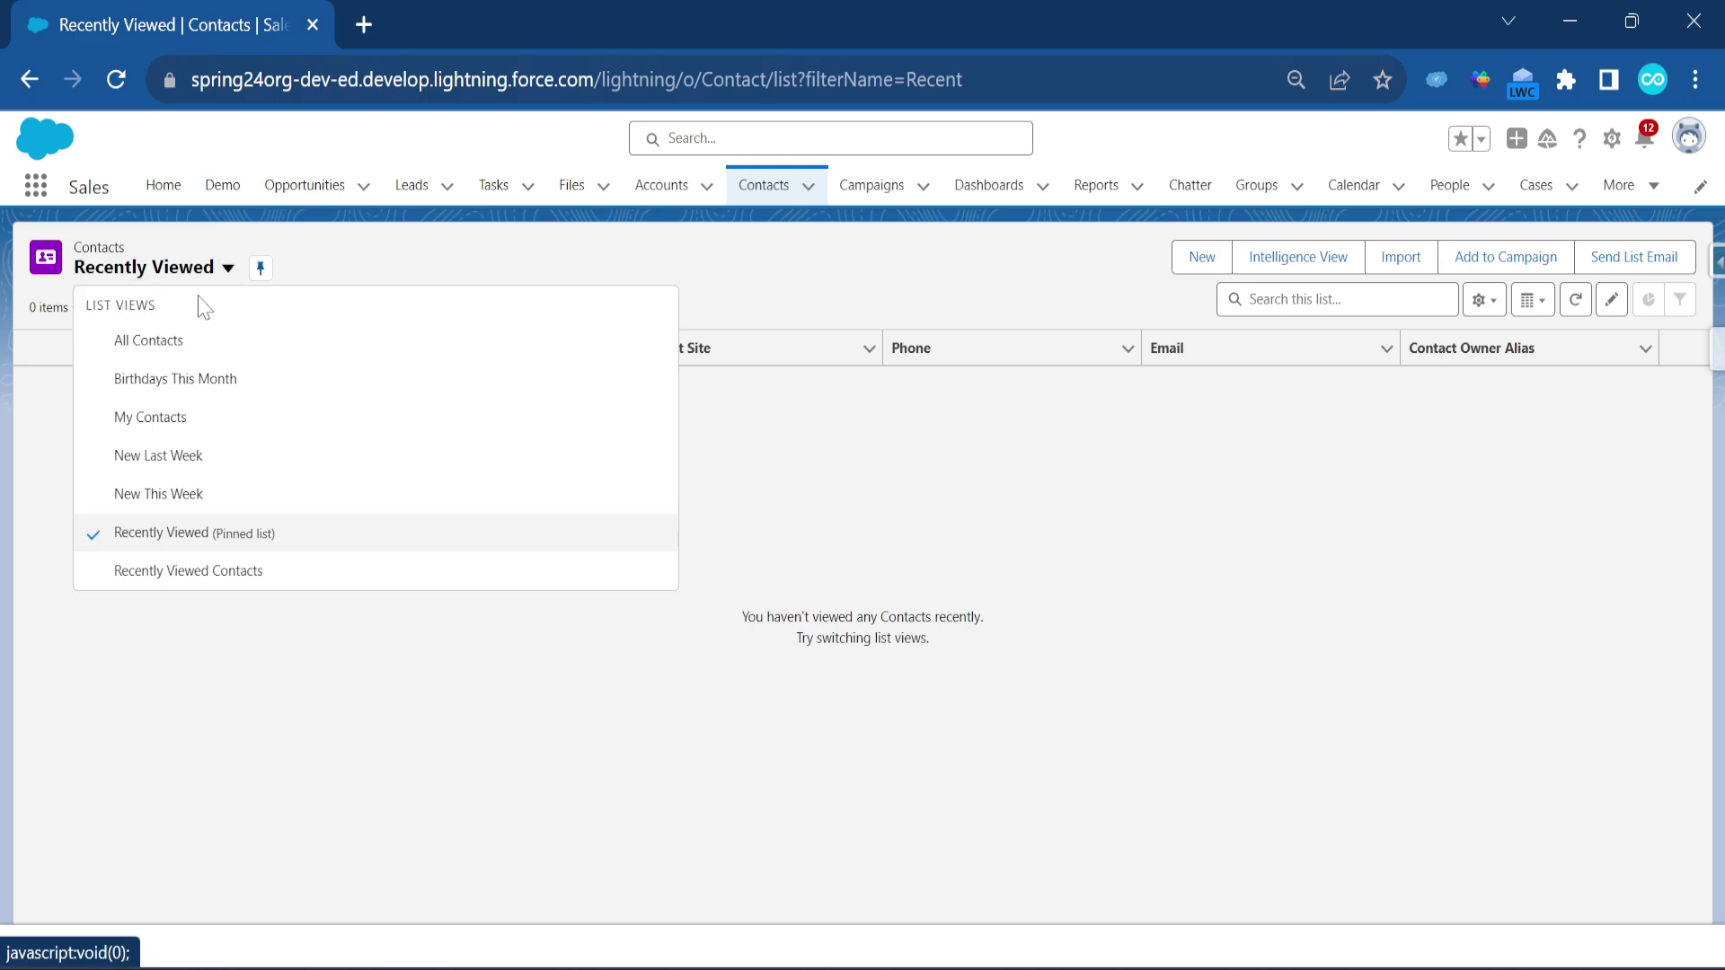
left_click(241, 352)
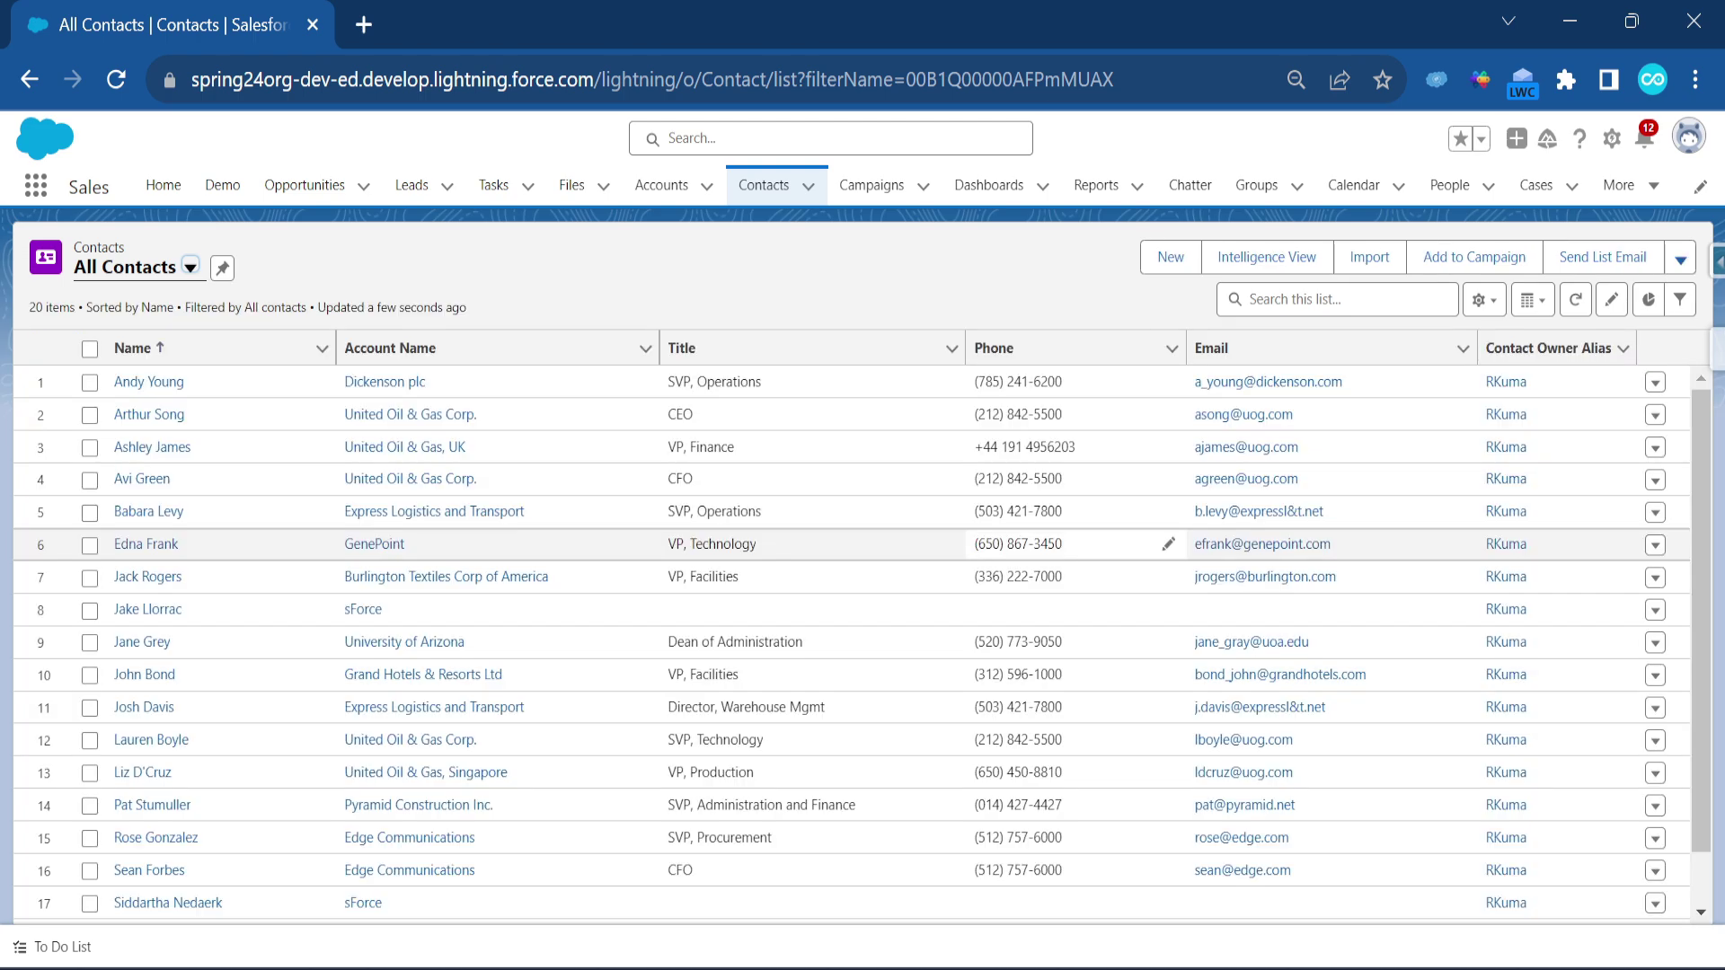
- Open the first contact in the list, dismiss the prompt warning and show the record's details
left_click(146, 386)
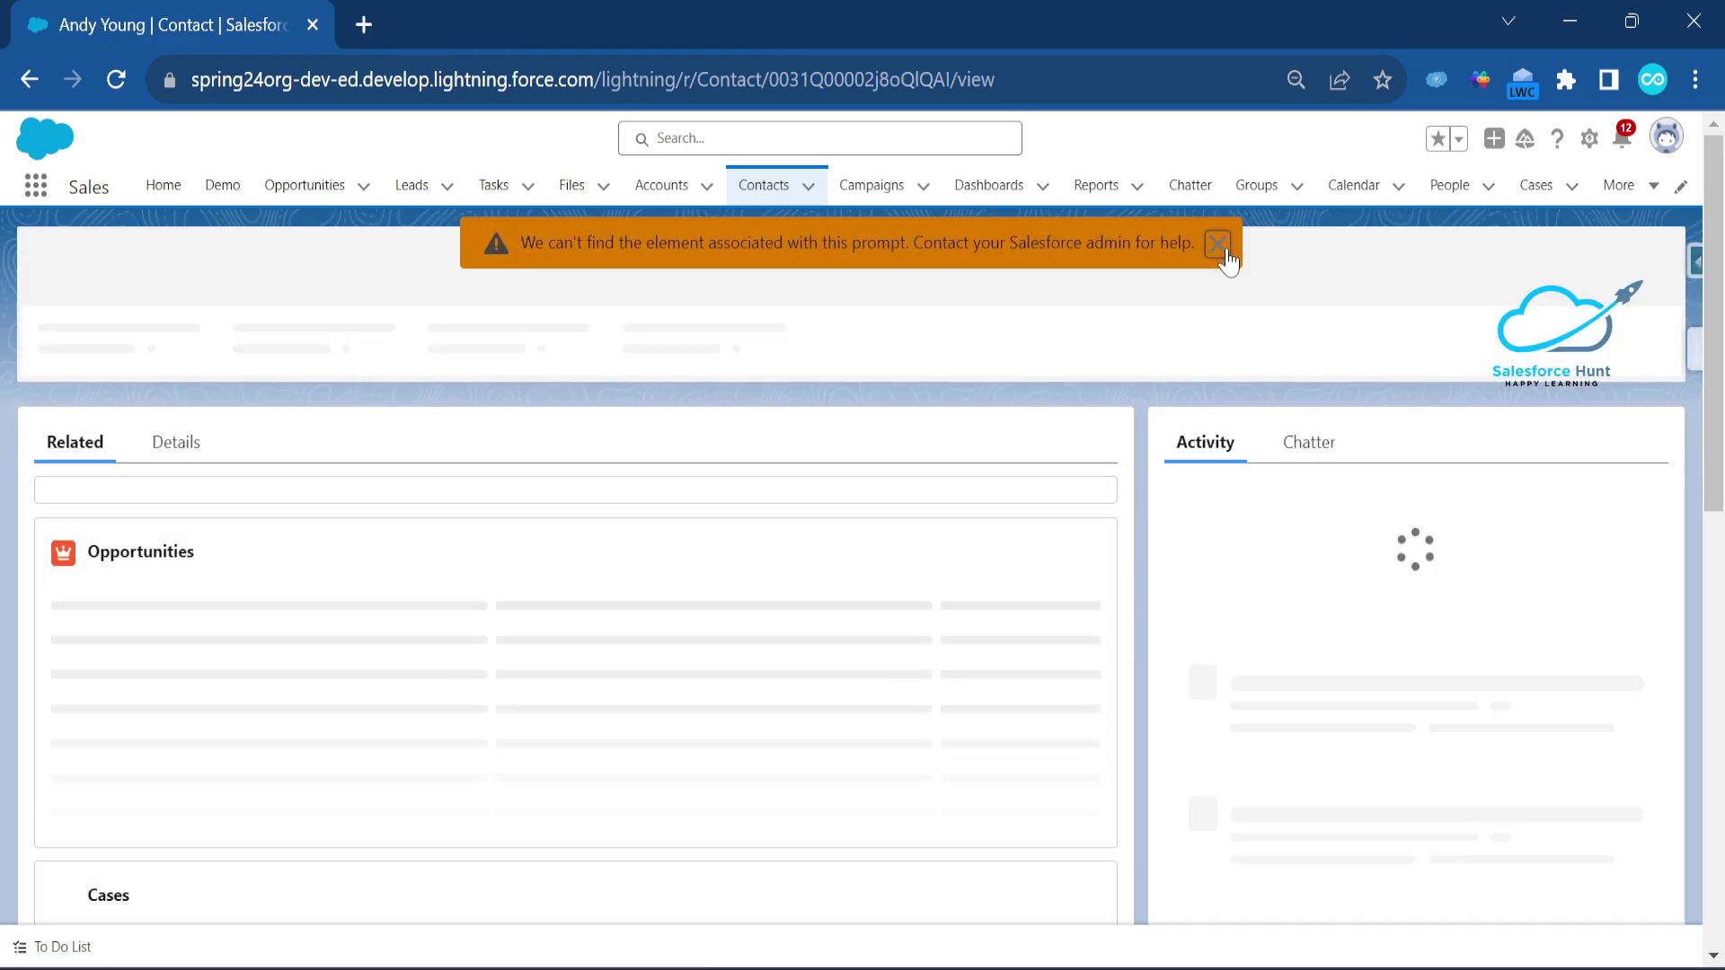
left_click(1226, 254)
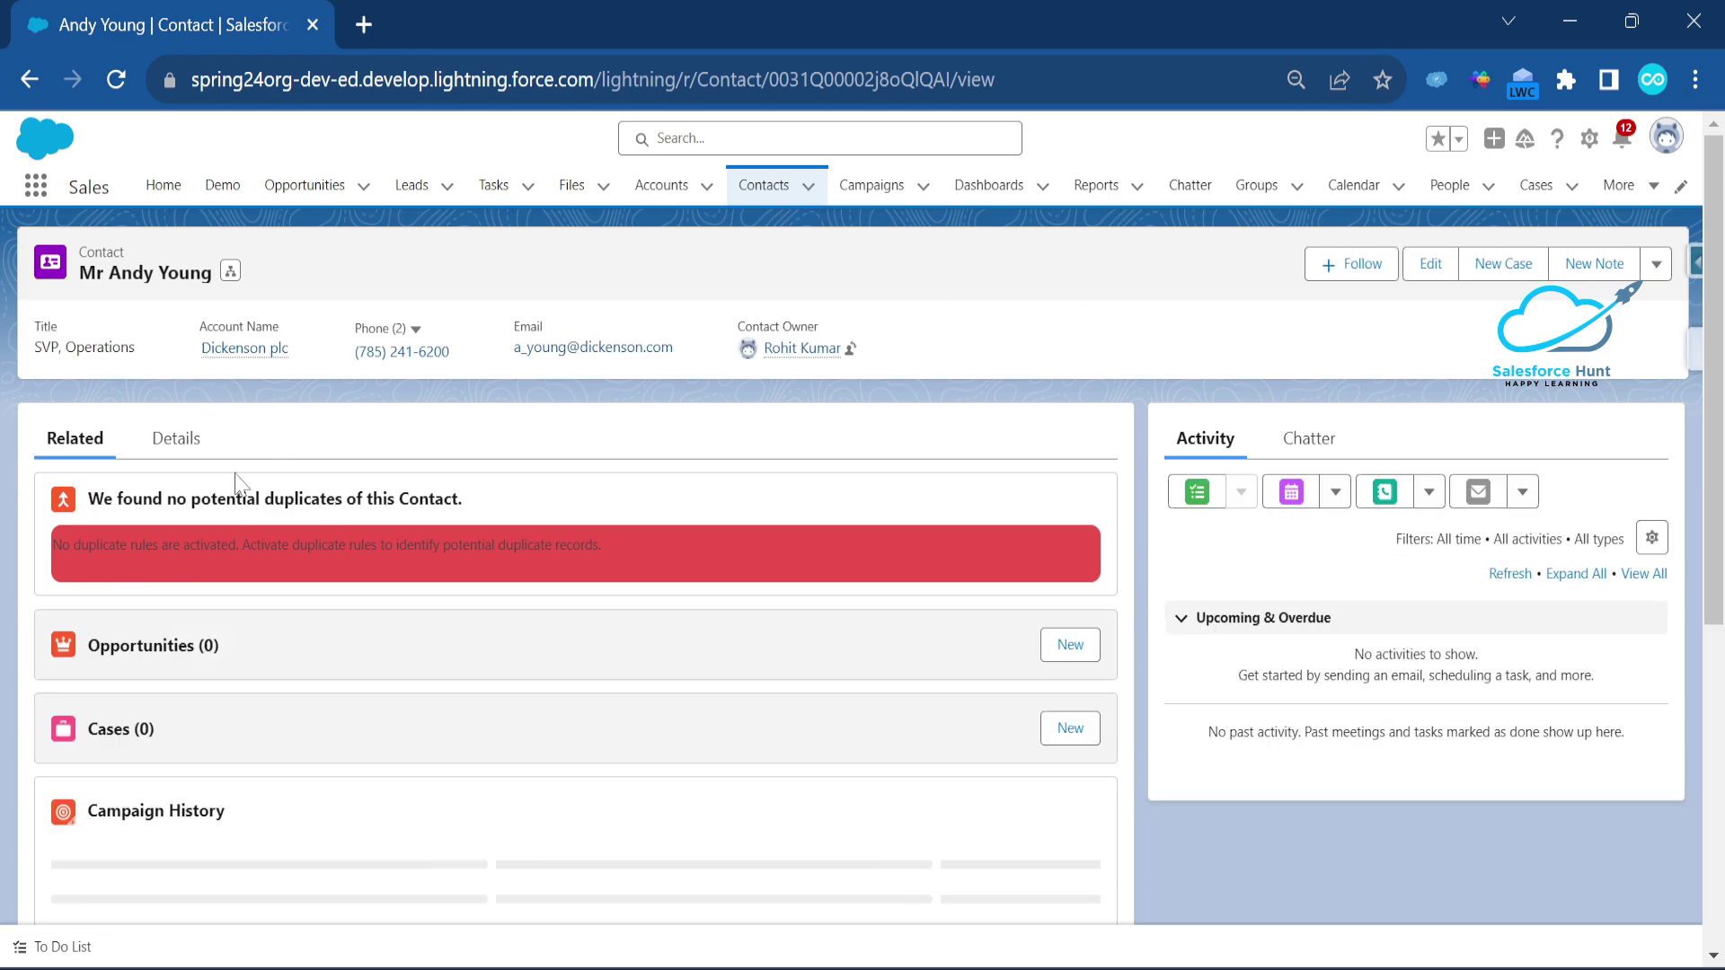
left_click(186, 453)
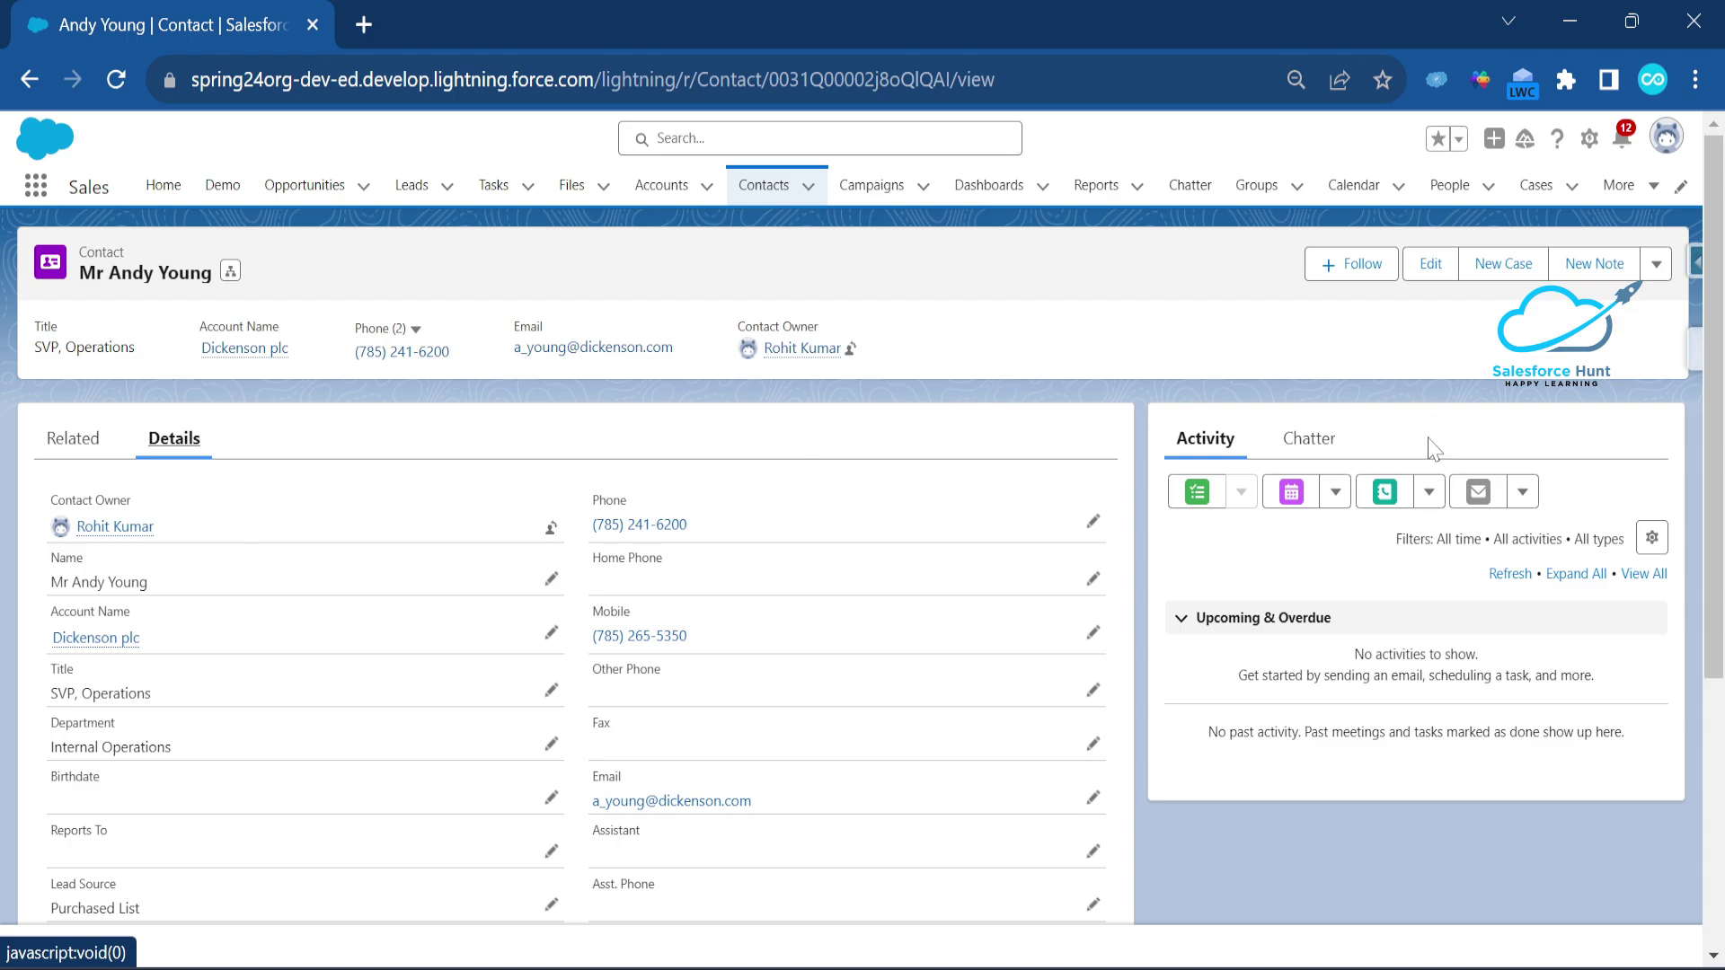
- Open the contact's record page for editing in Lightning App Builder, dismiss the notices and display its Details tab
left_click(1588, 140)
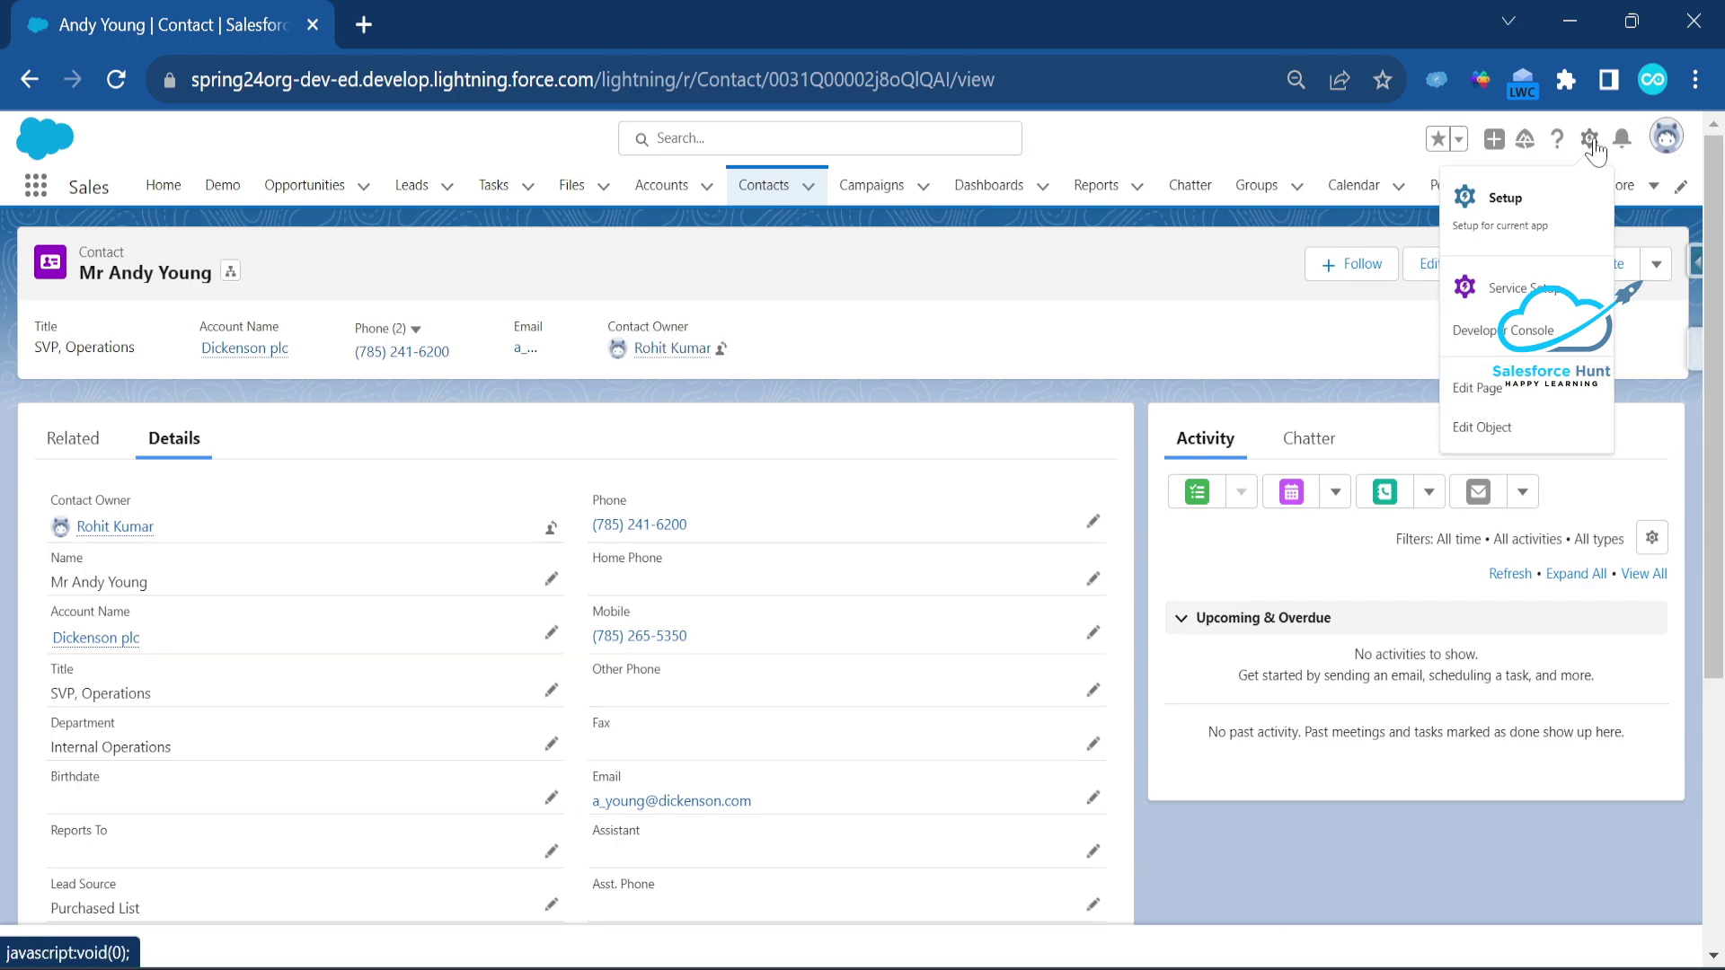
left_click(1520, 389)
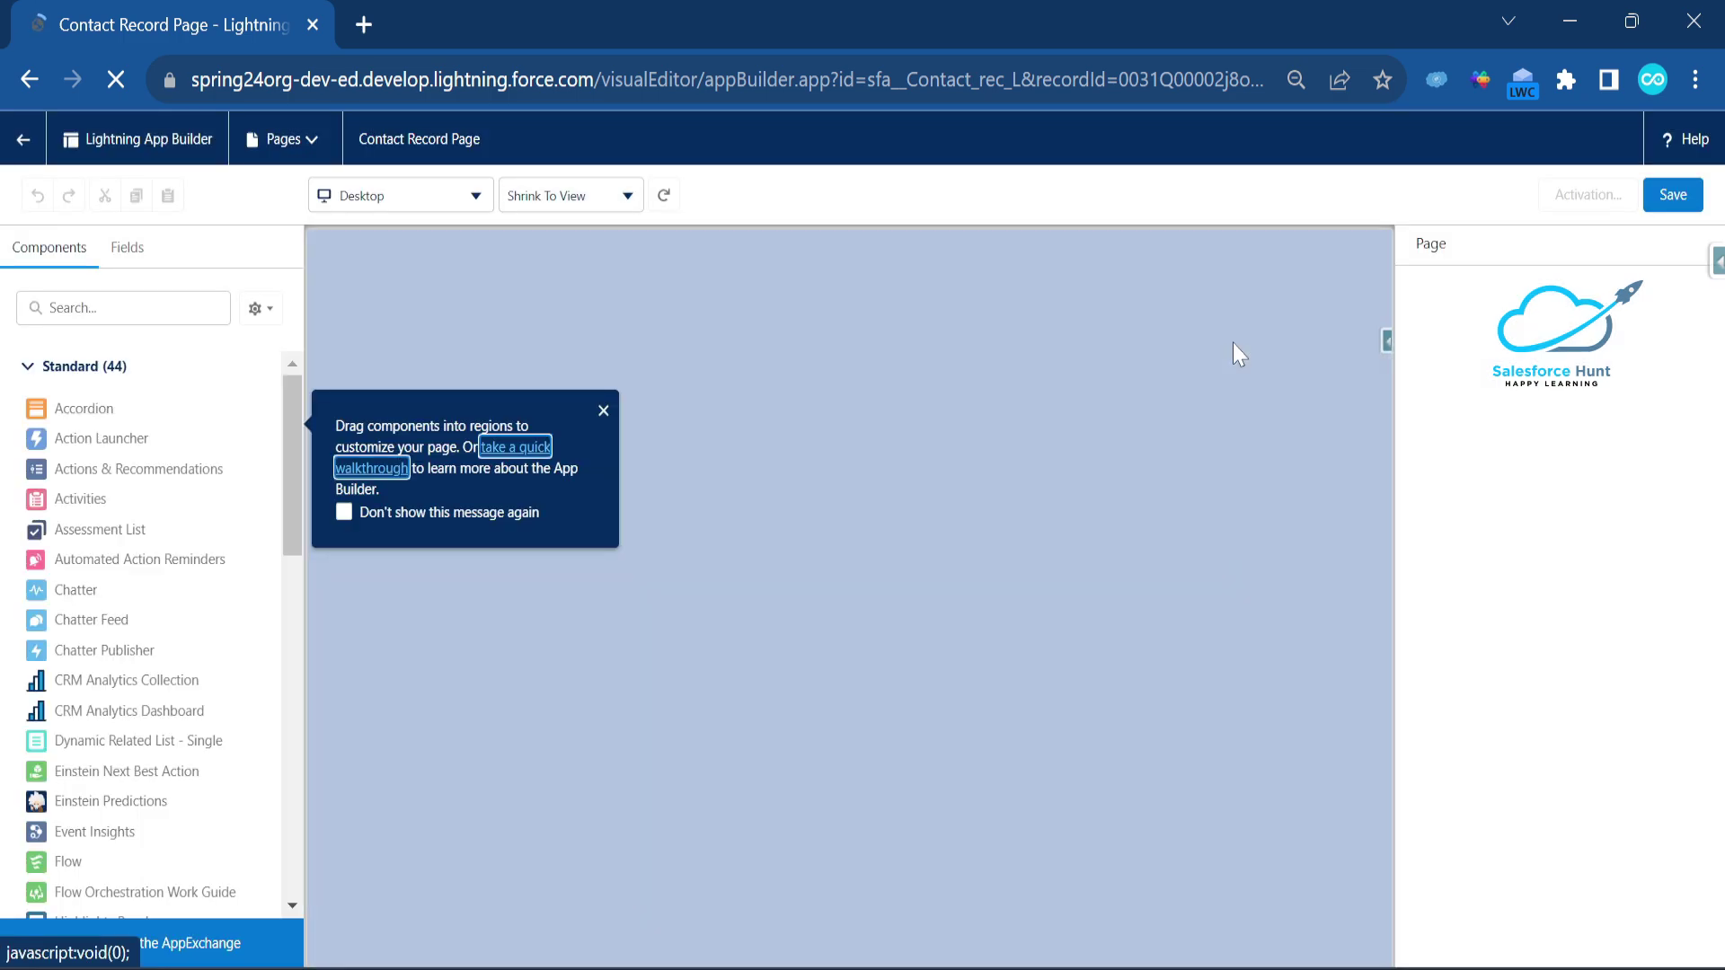
left_click(603, 409)
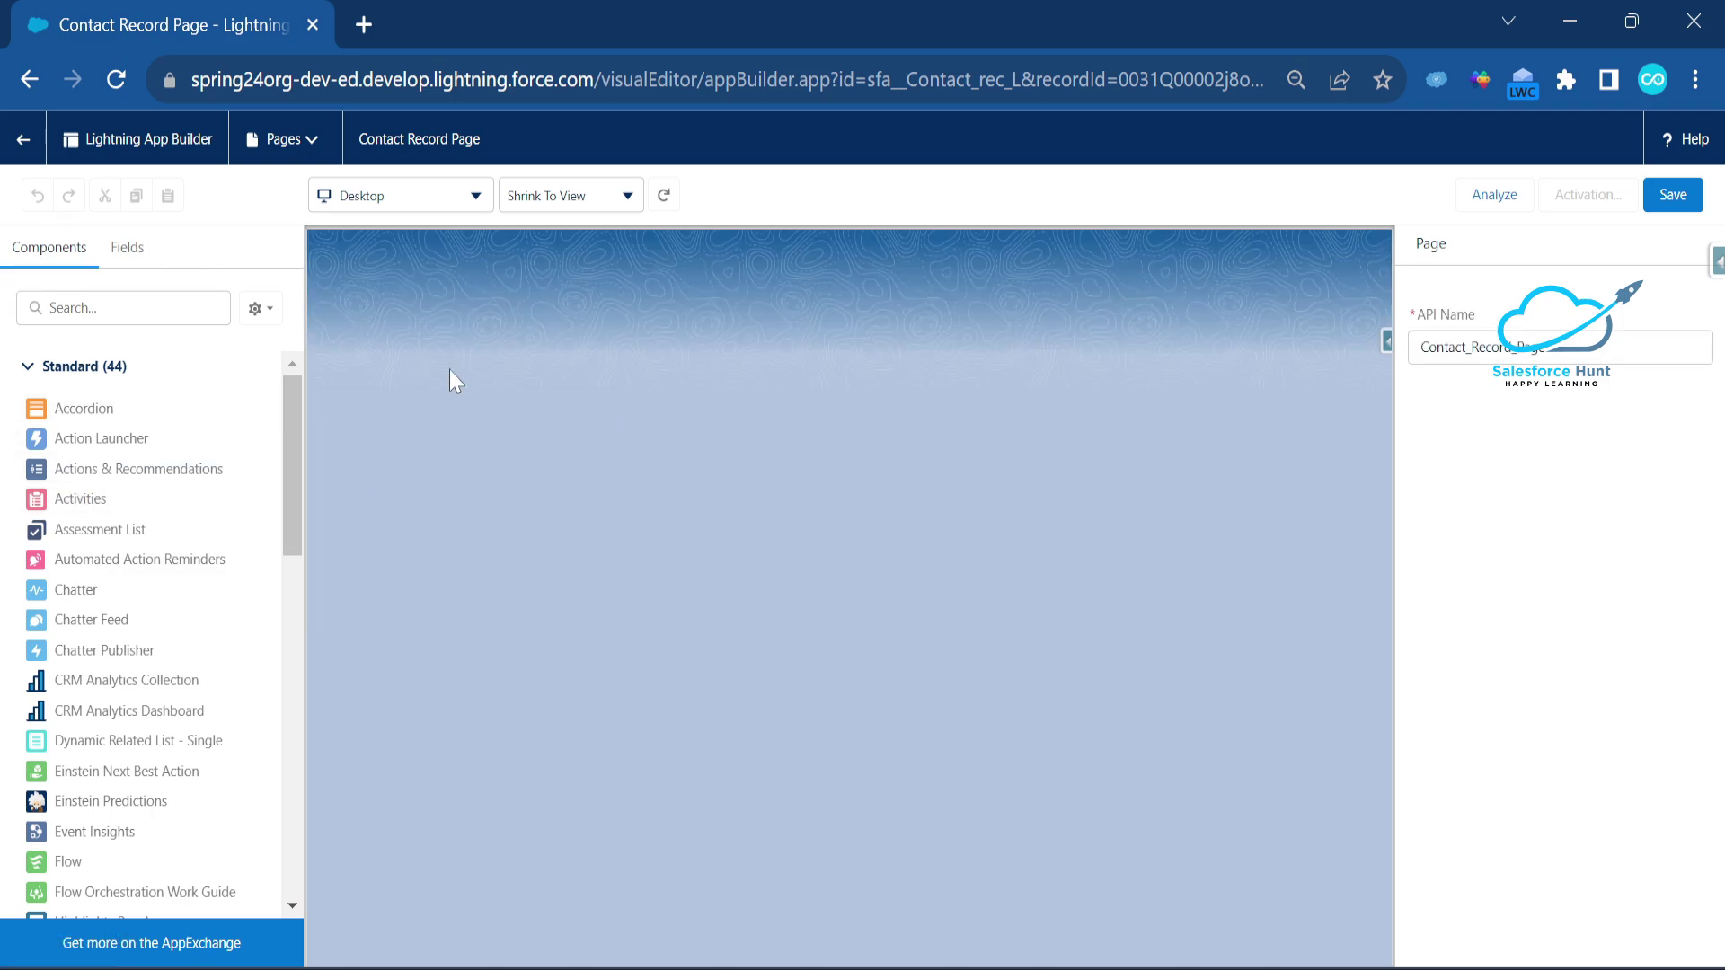
left_click(451, 429)
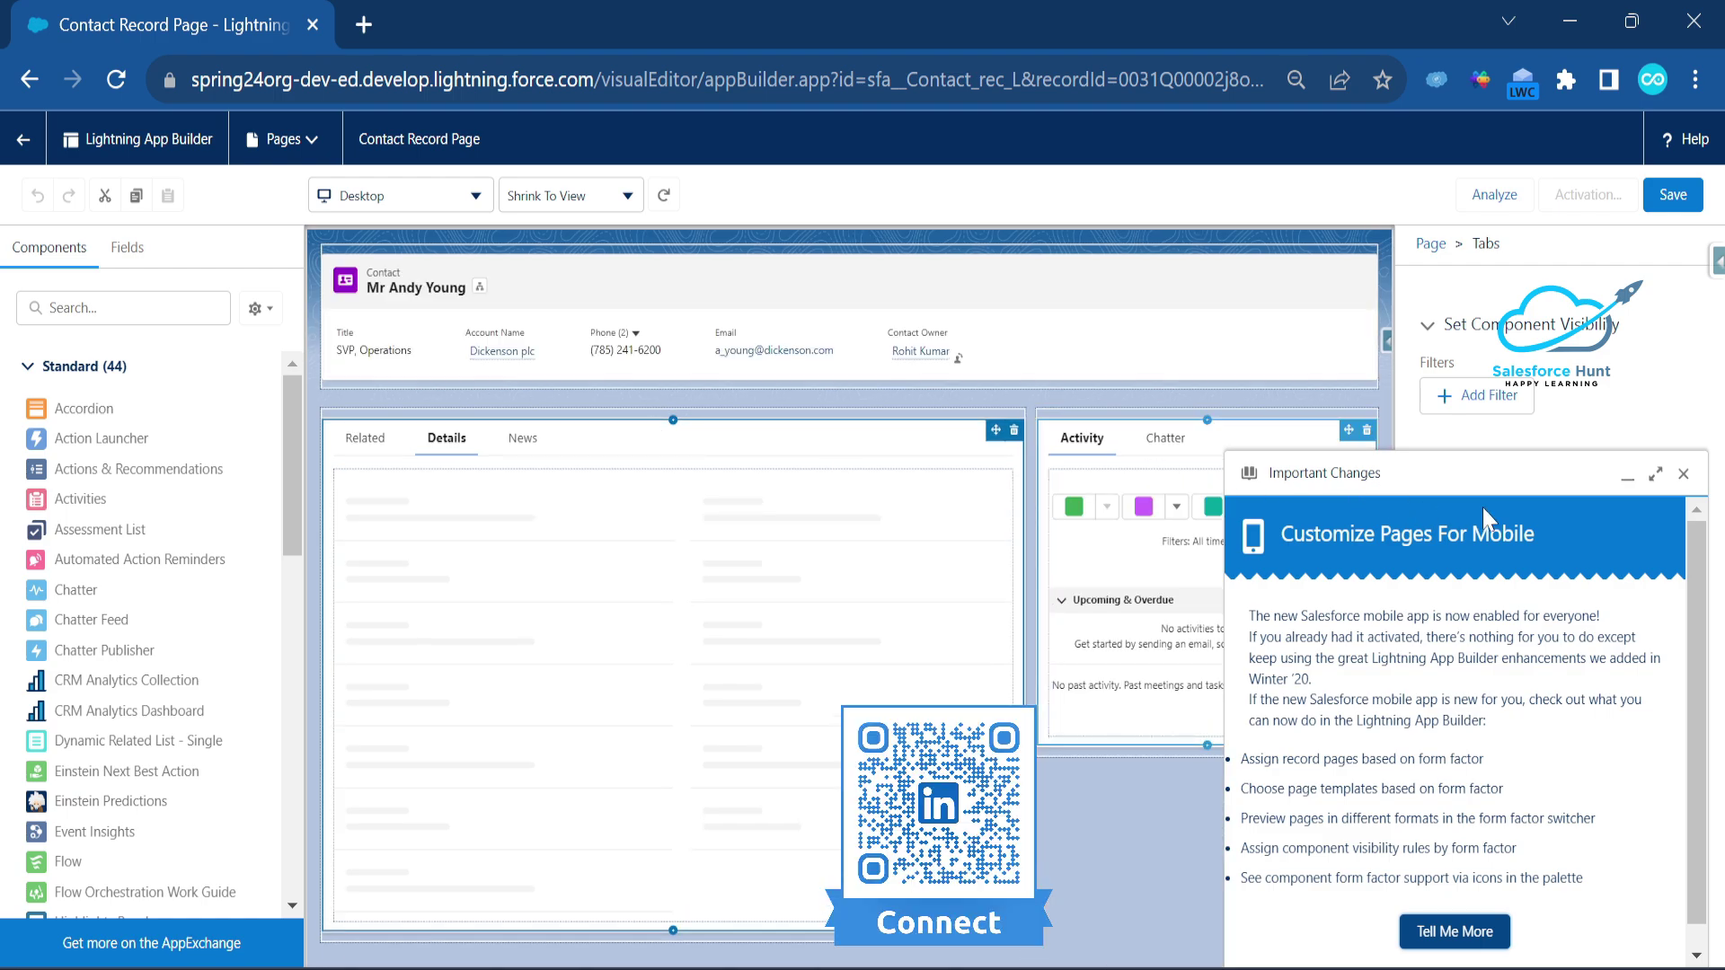
left_click(1684, 486)
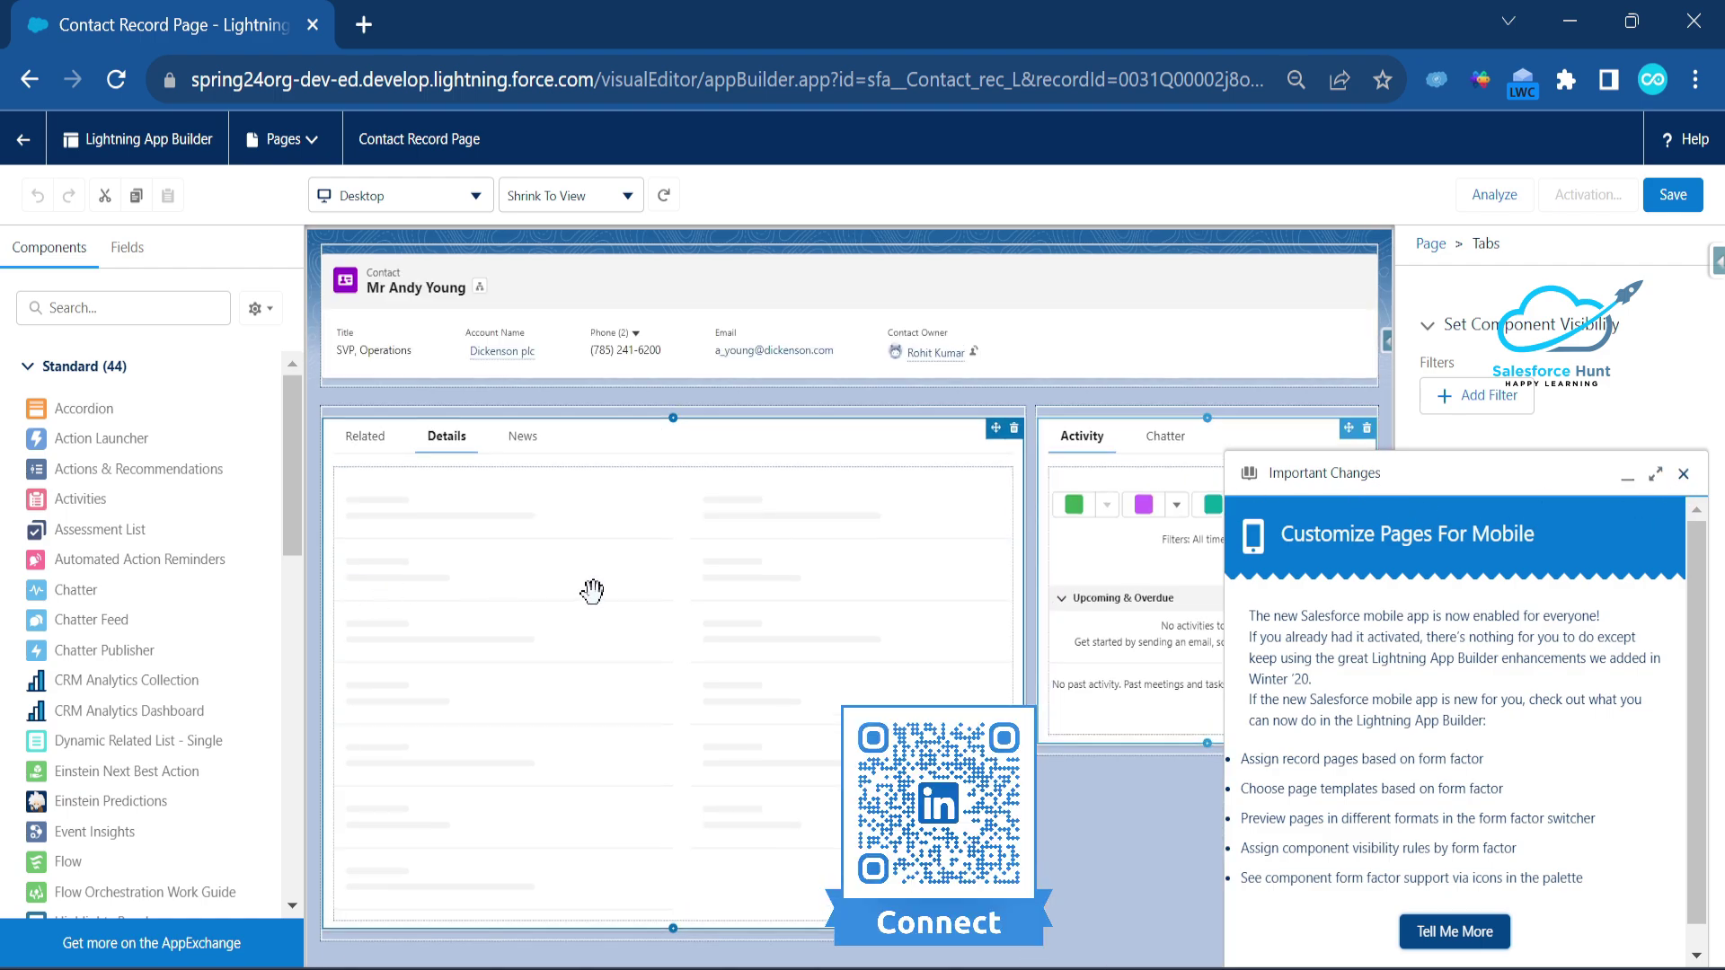
- Add a field section above the existing contact details and label it "Accounts Details"
left_click(126, 256)
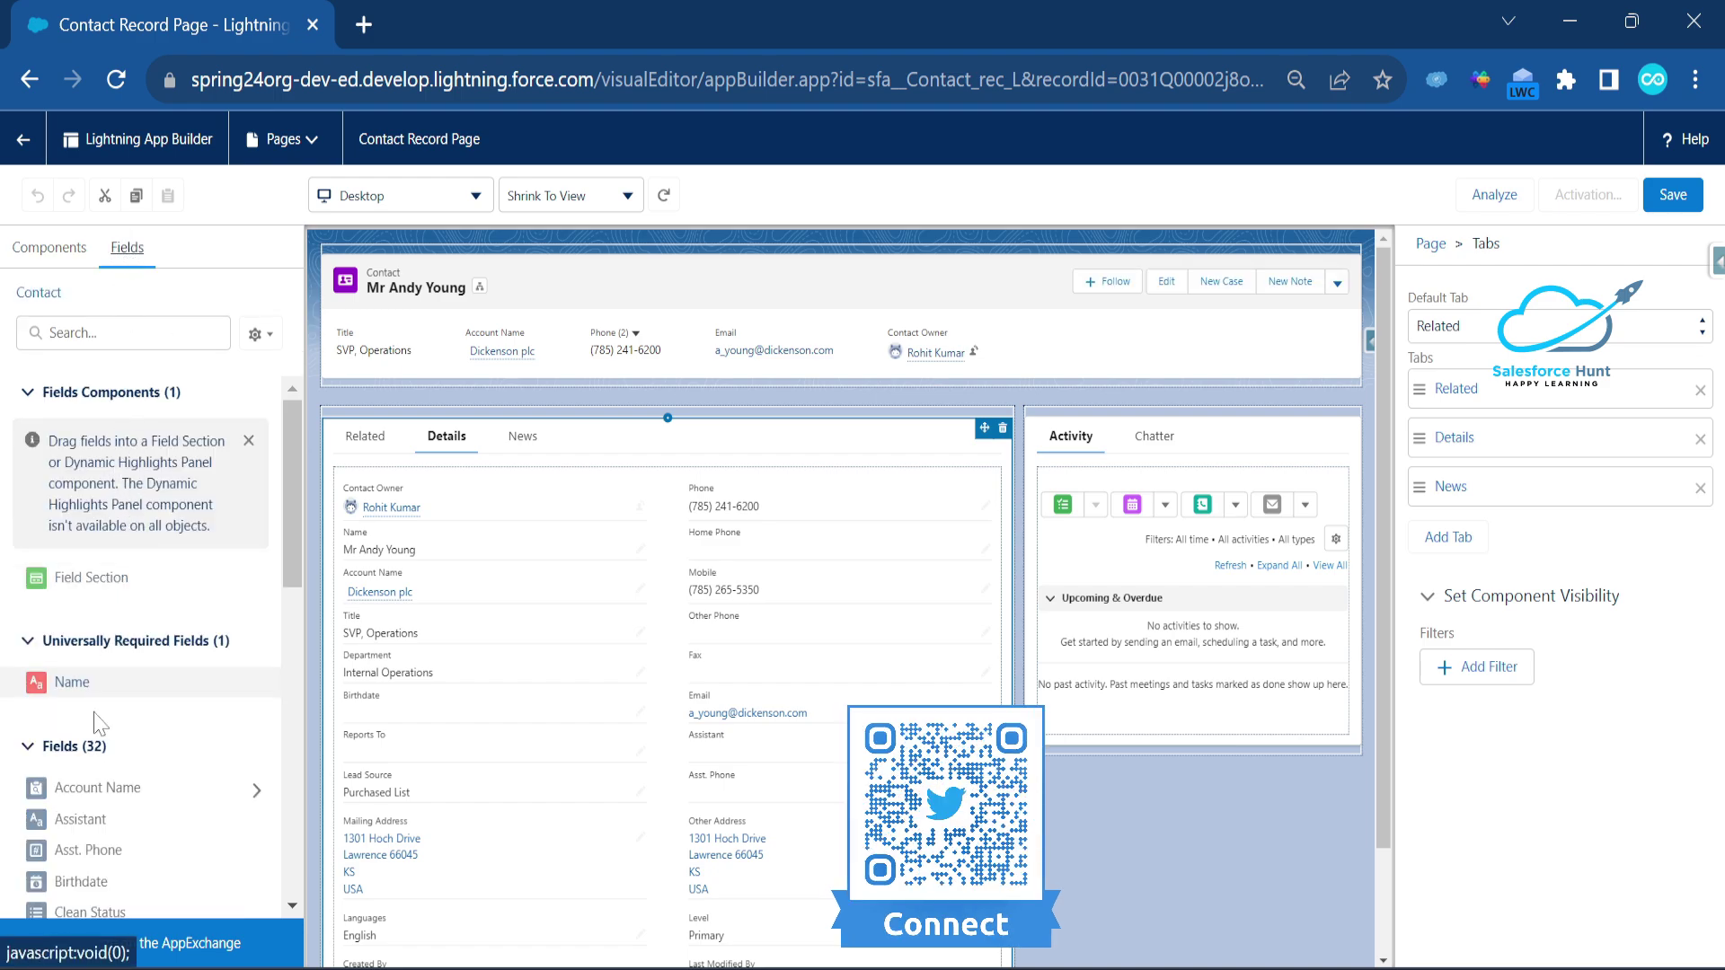
left_click_drag(174, 579, 432, 495)
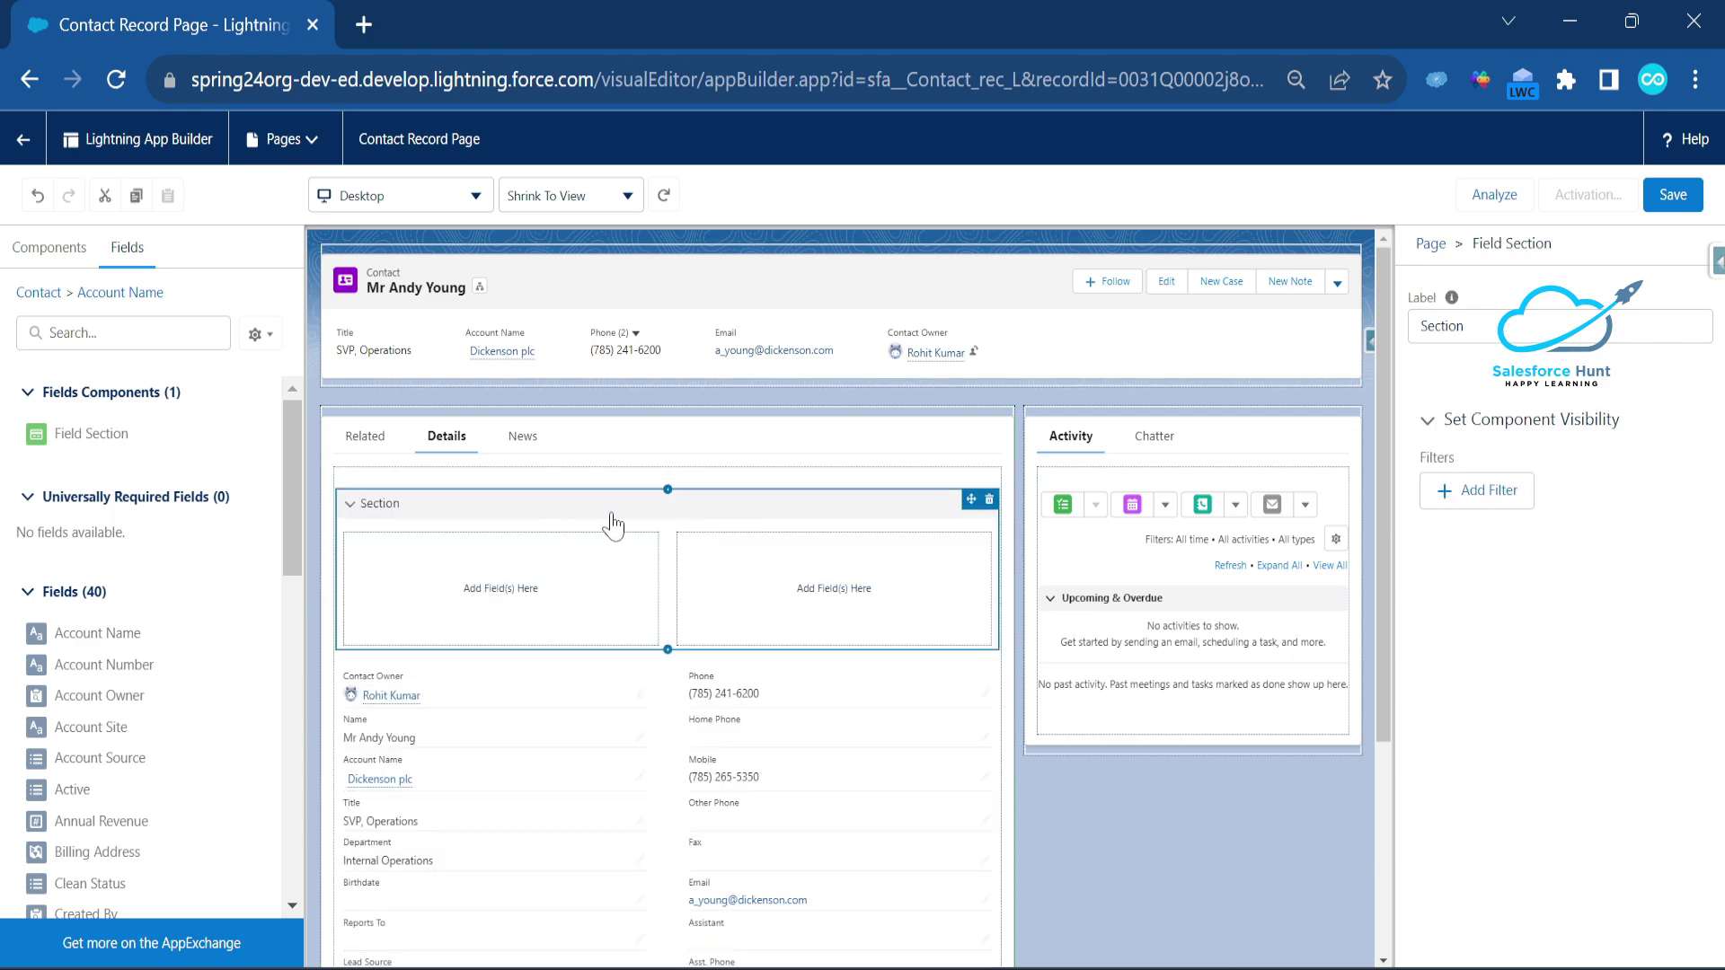
left_click(1463, 325)
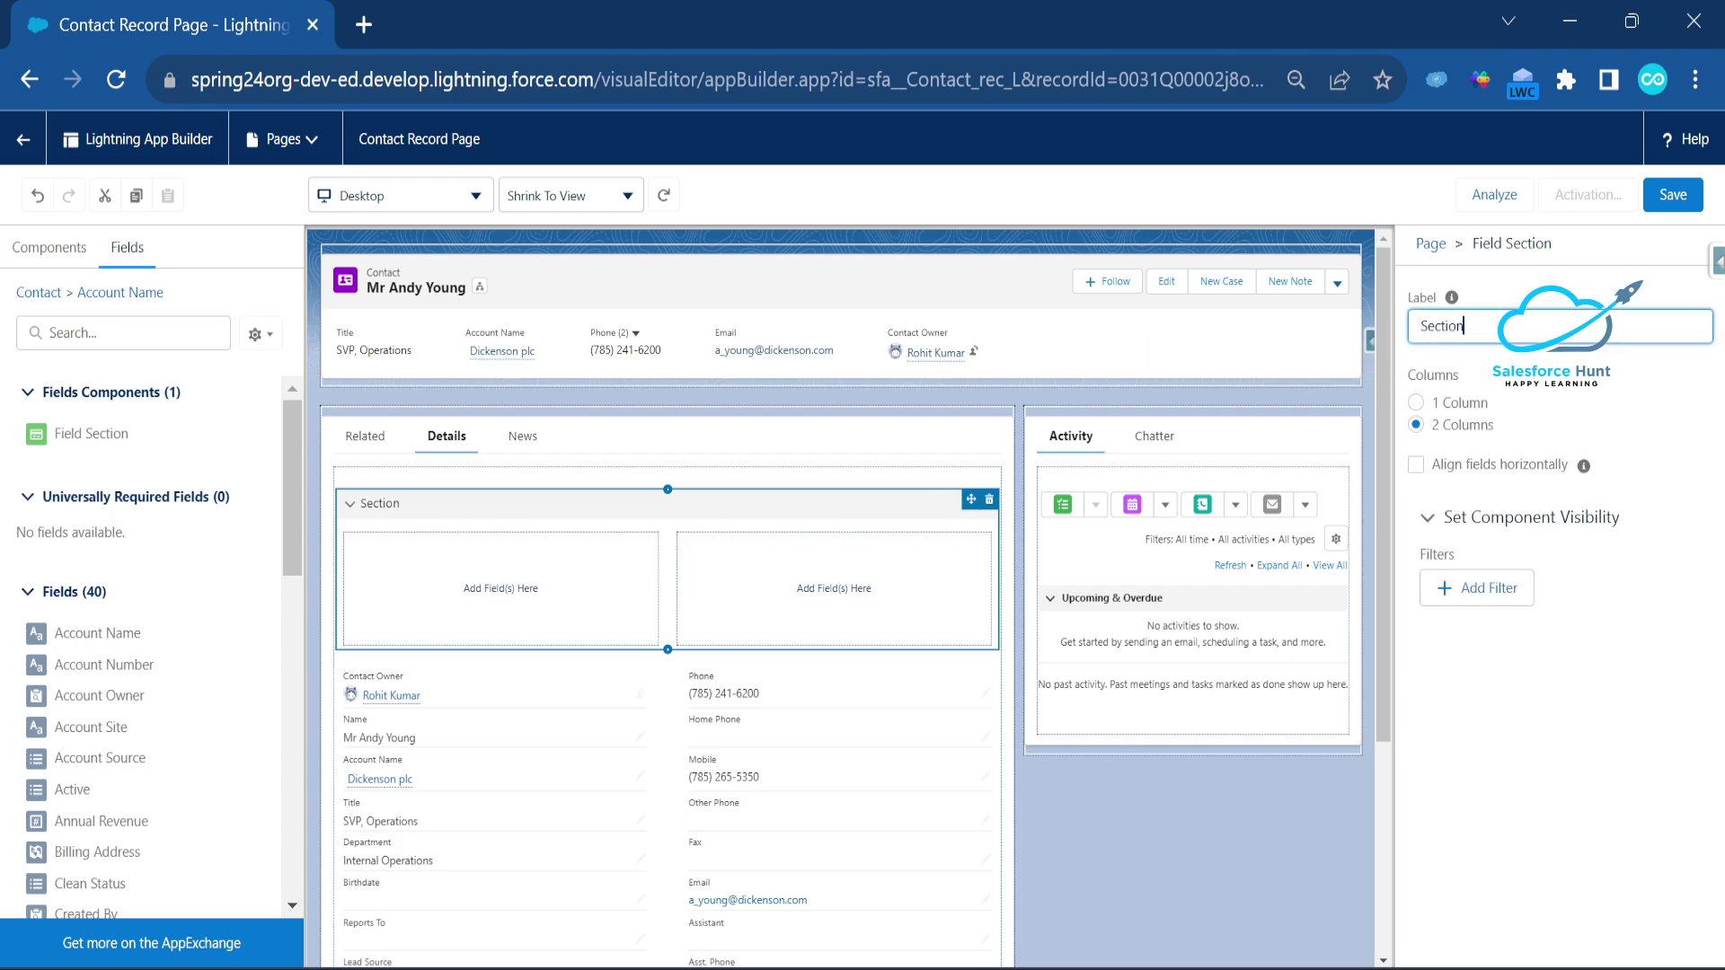
key("ctrl+a")
key("BackSpace")
type("Accounts Details")
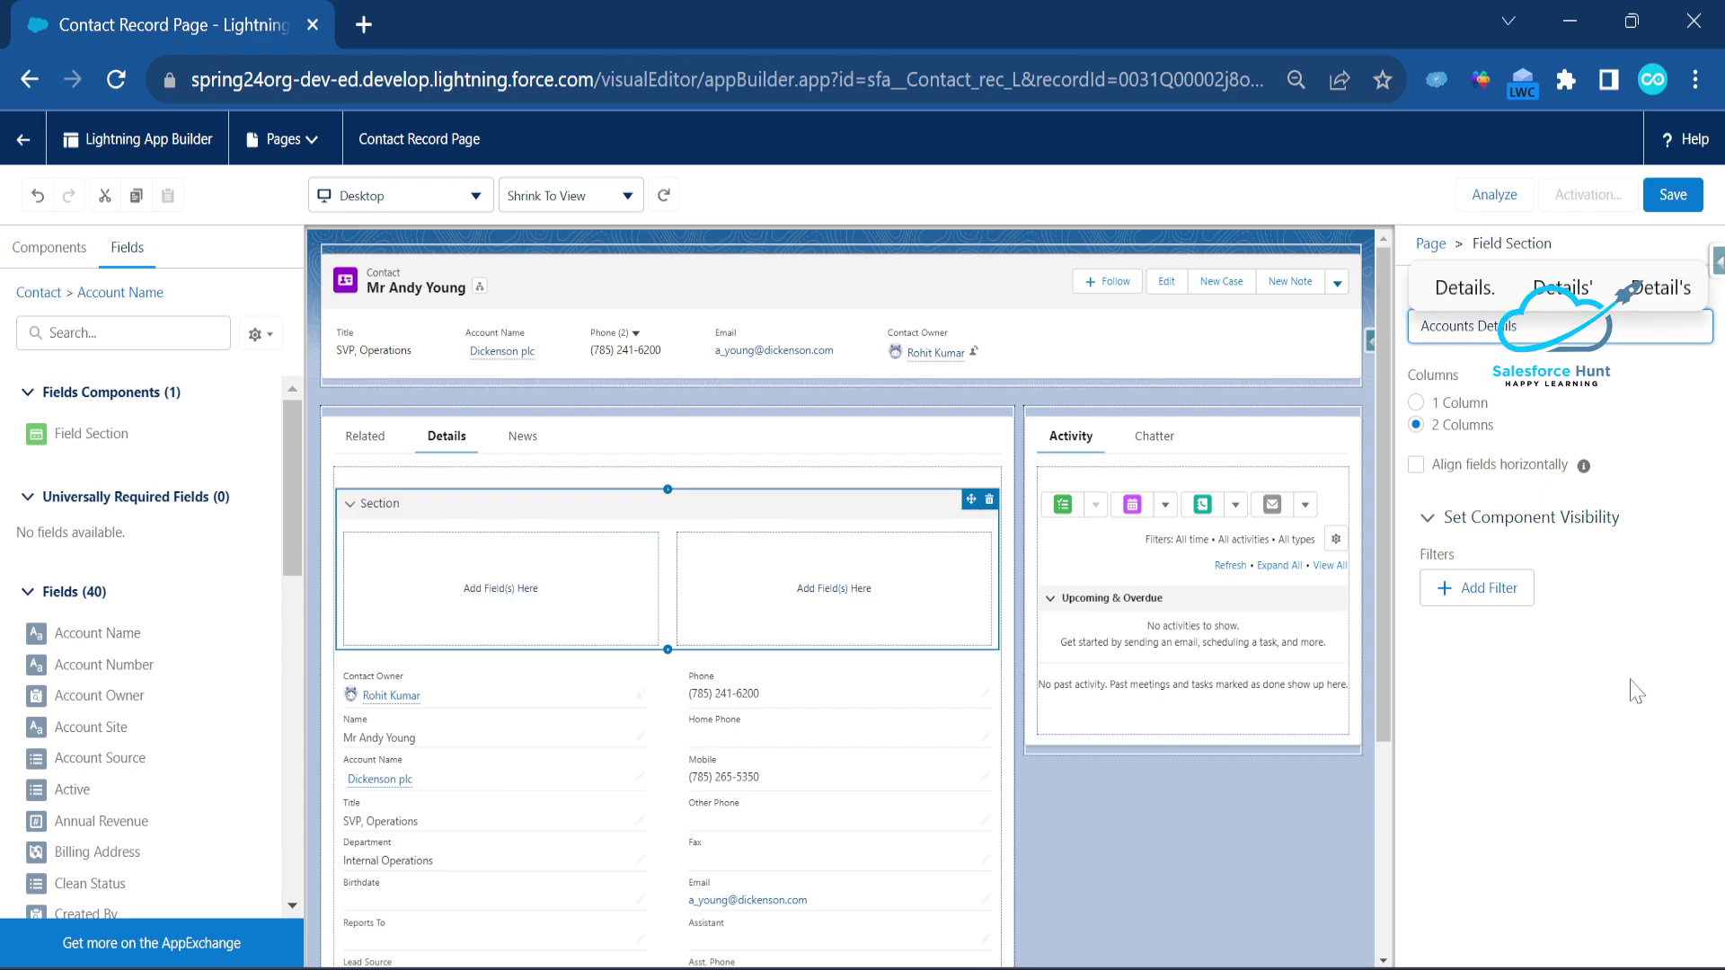
left_click(1144, 570)
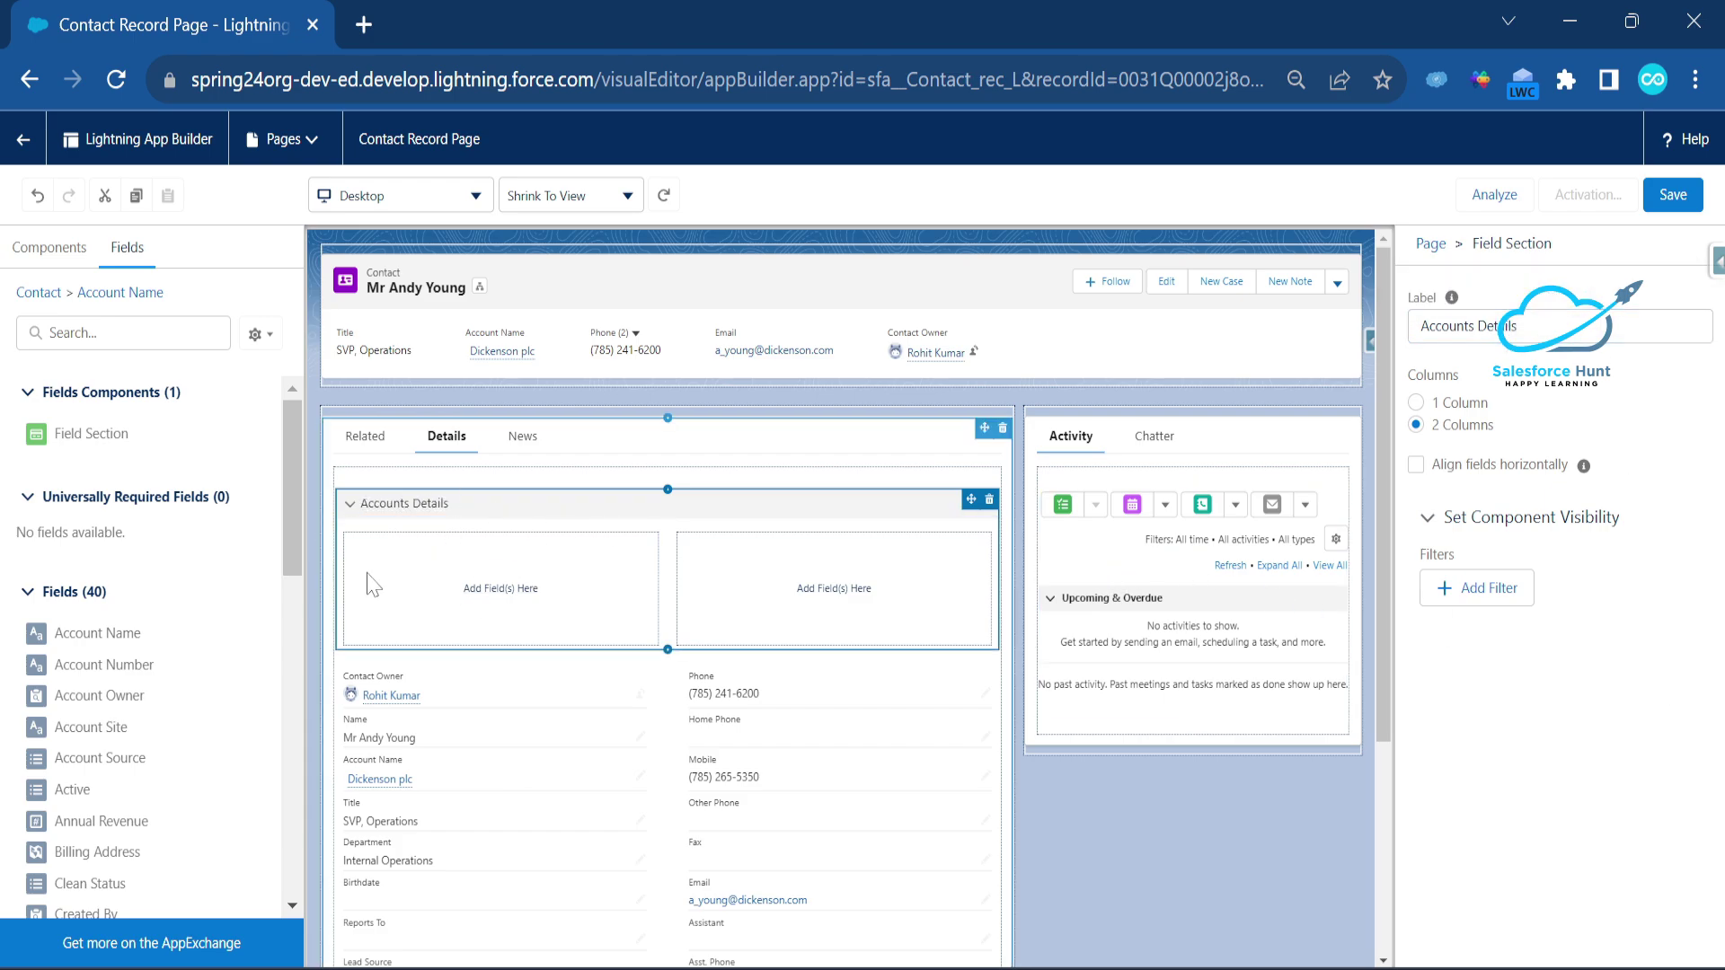
- Place the related account's Account Name field in the new section's first column and Active in its second
left_click_drag(108, 634, 526, 647)
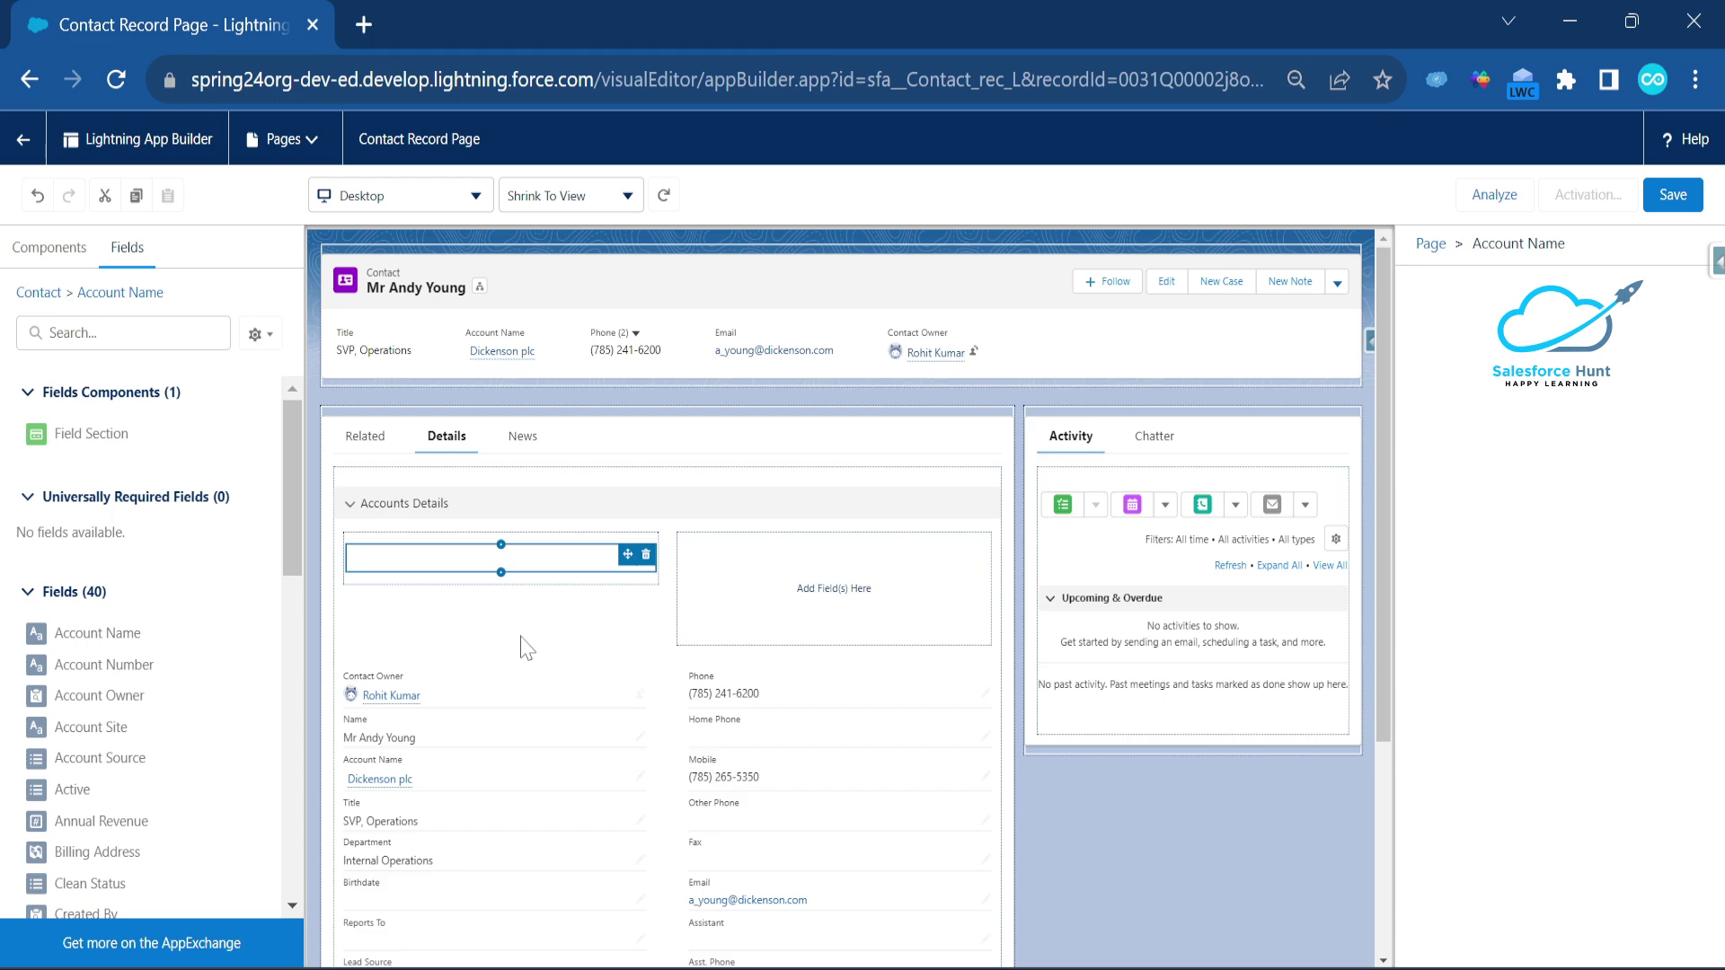
left_click_drag(93, 791, 790, 555)
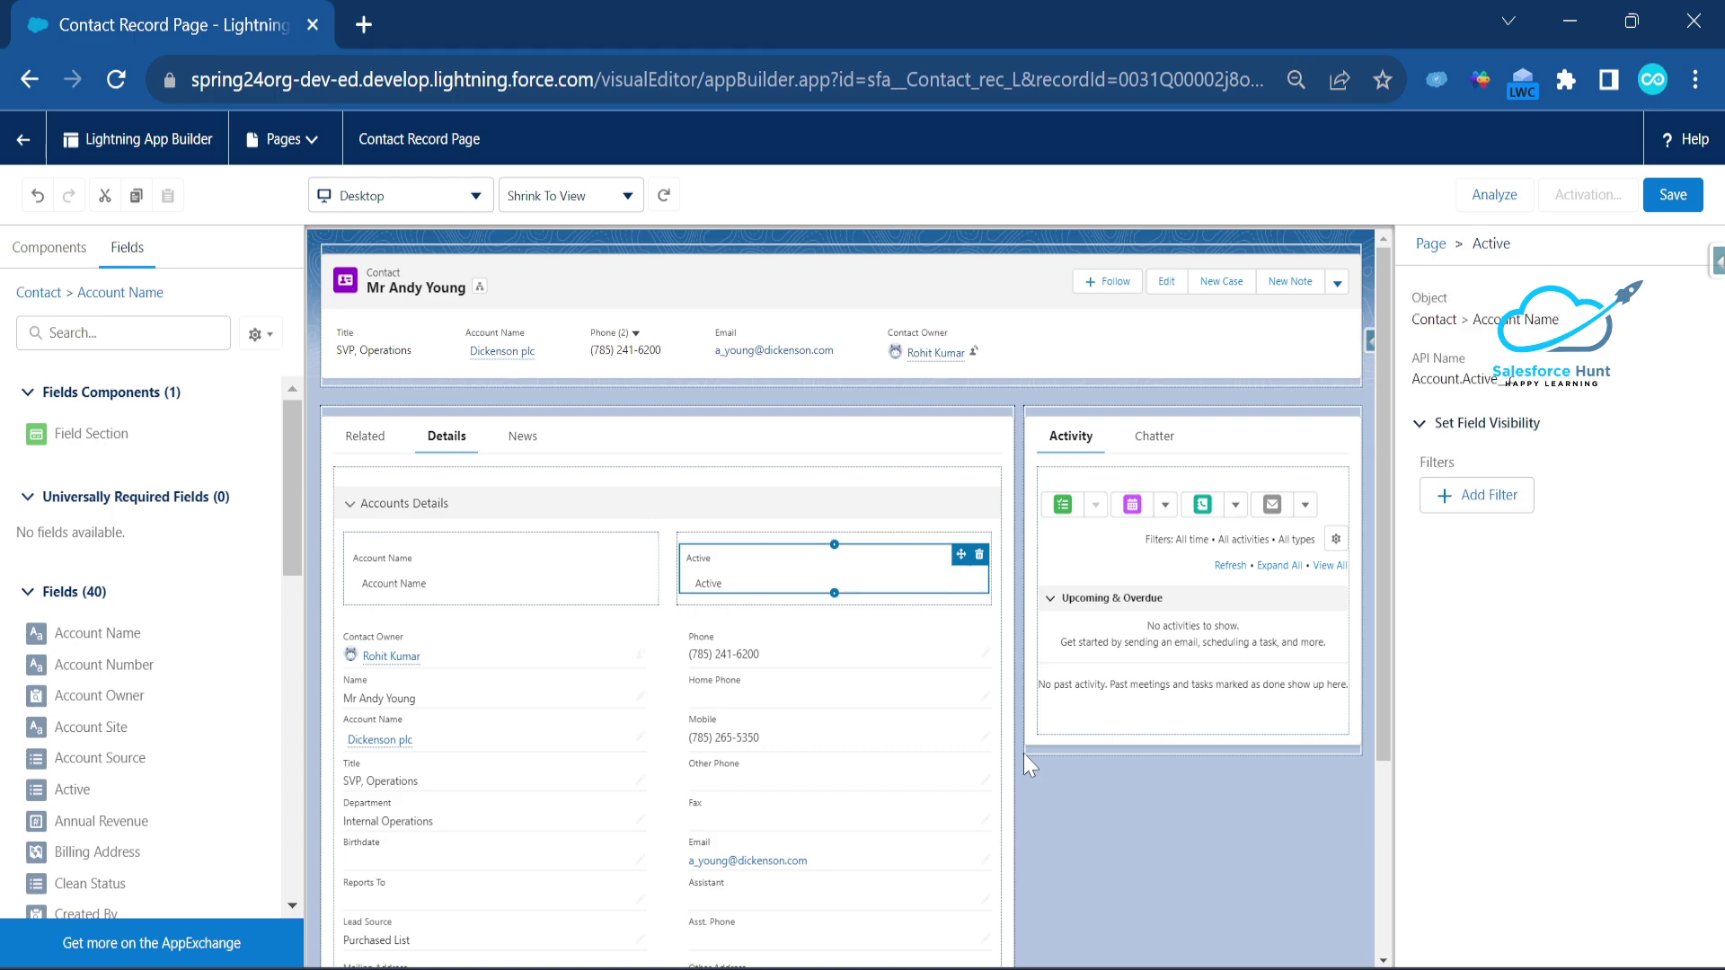
left_click(427, 571)
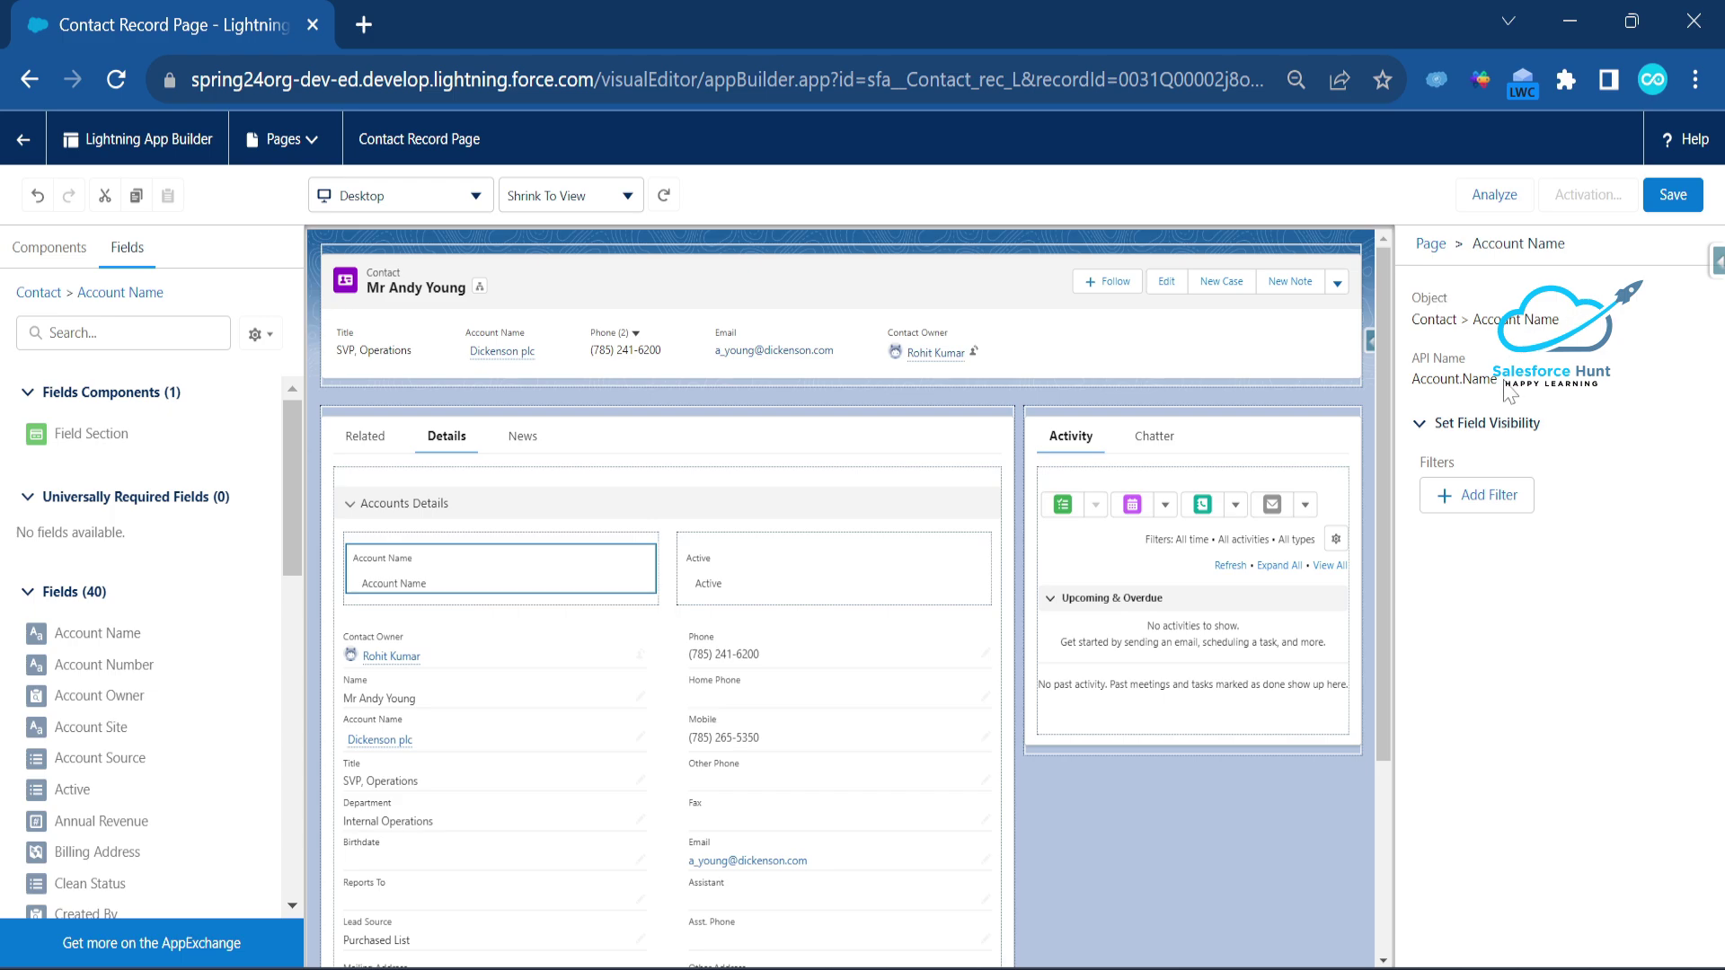
mouse_move(1351, 432)
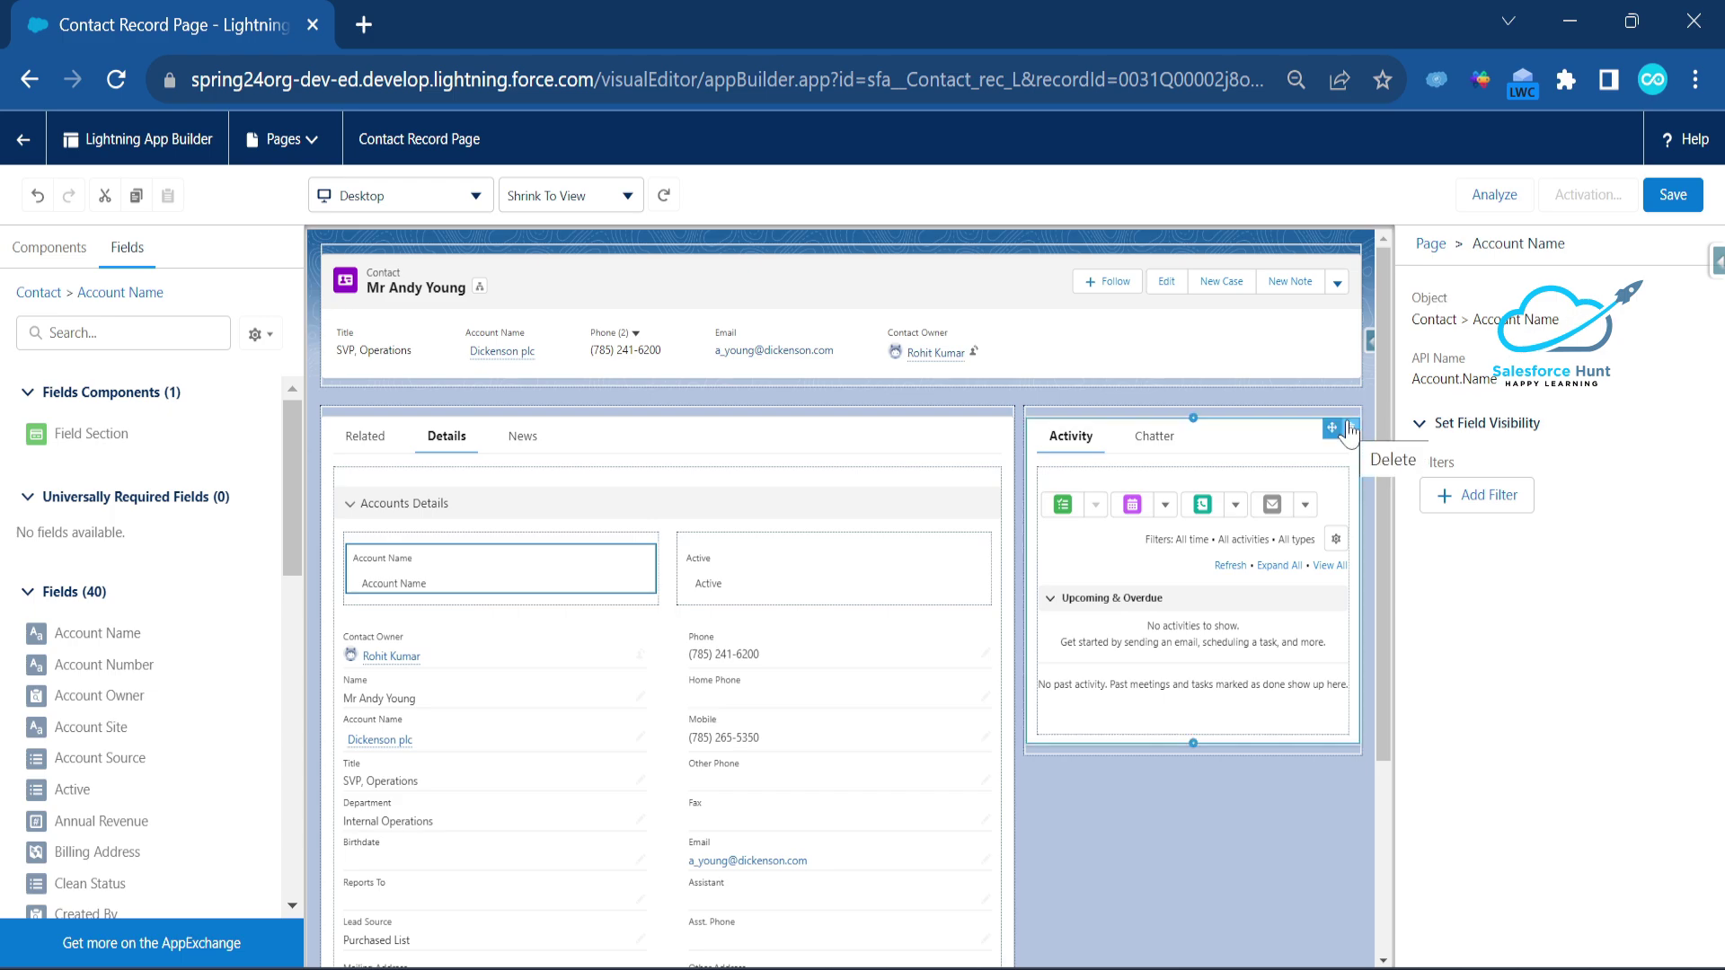
- Add the related account's Industry field below Account Name and its Rating field below Active
scroll(117, 746, "down", 3)
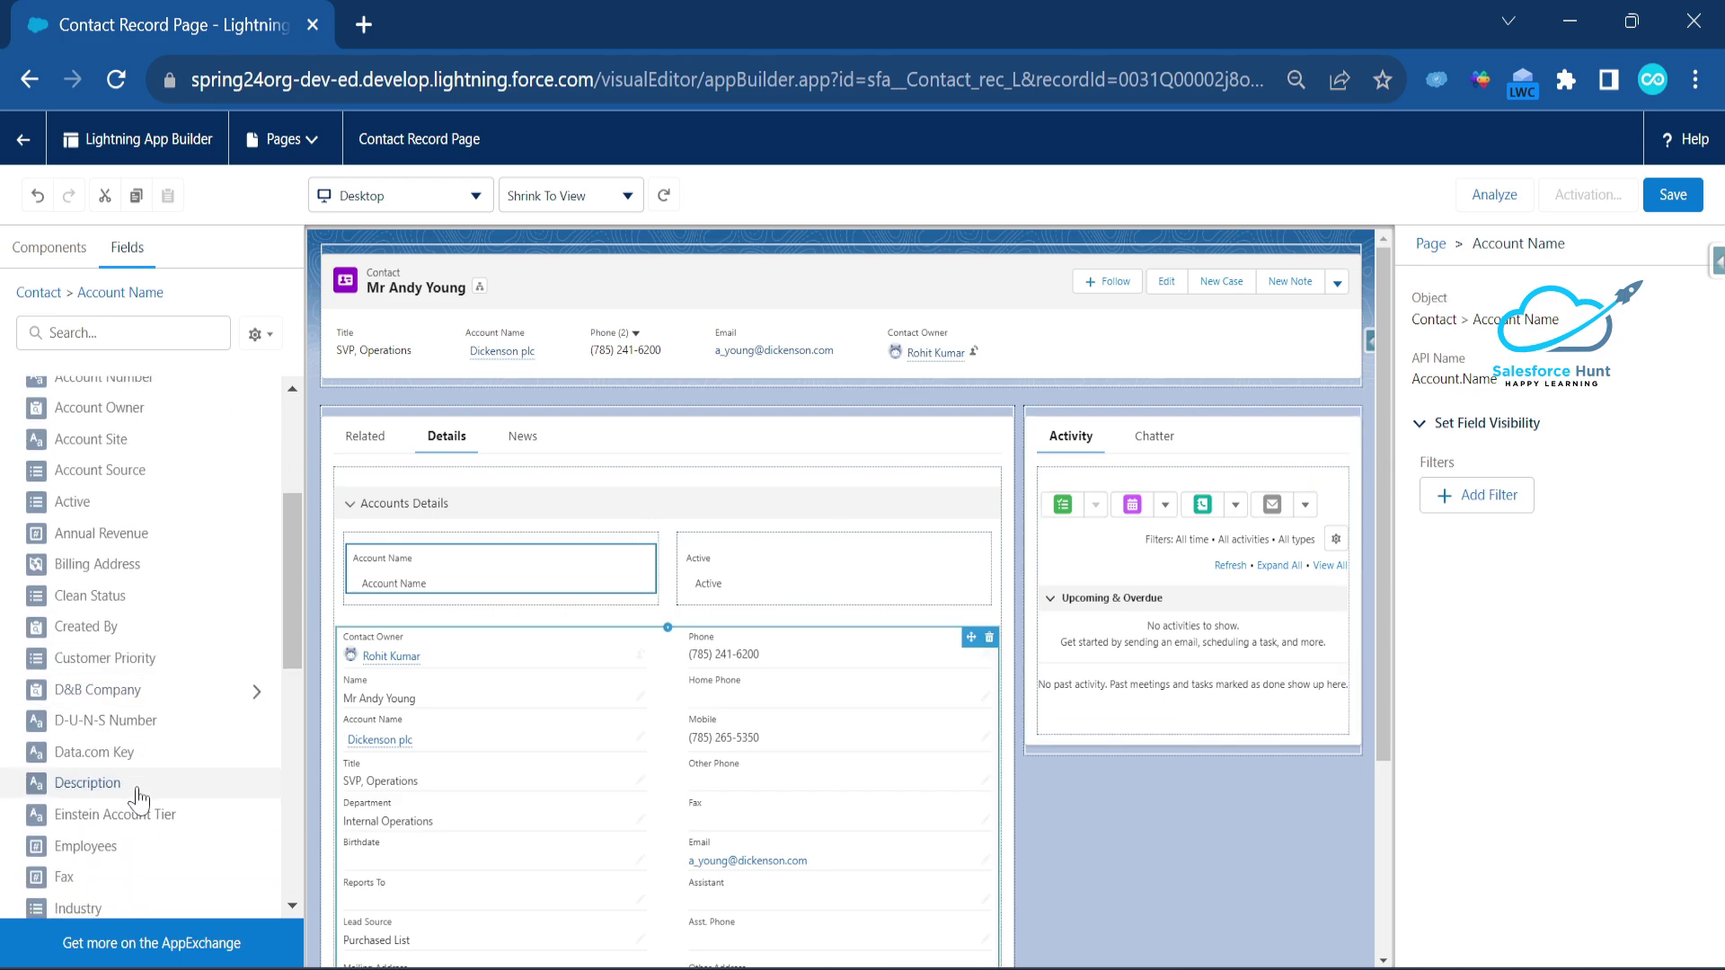
scroll(115, 853, "down", 2)
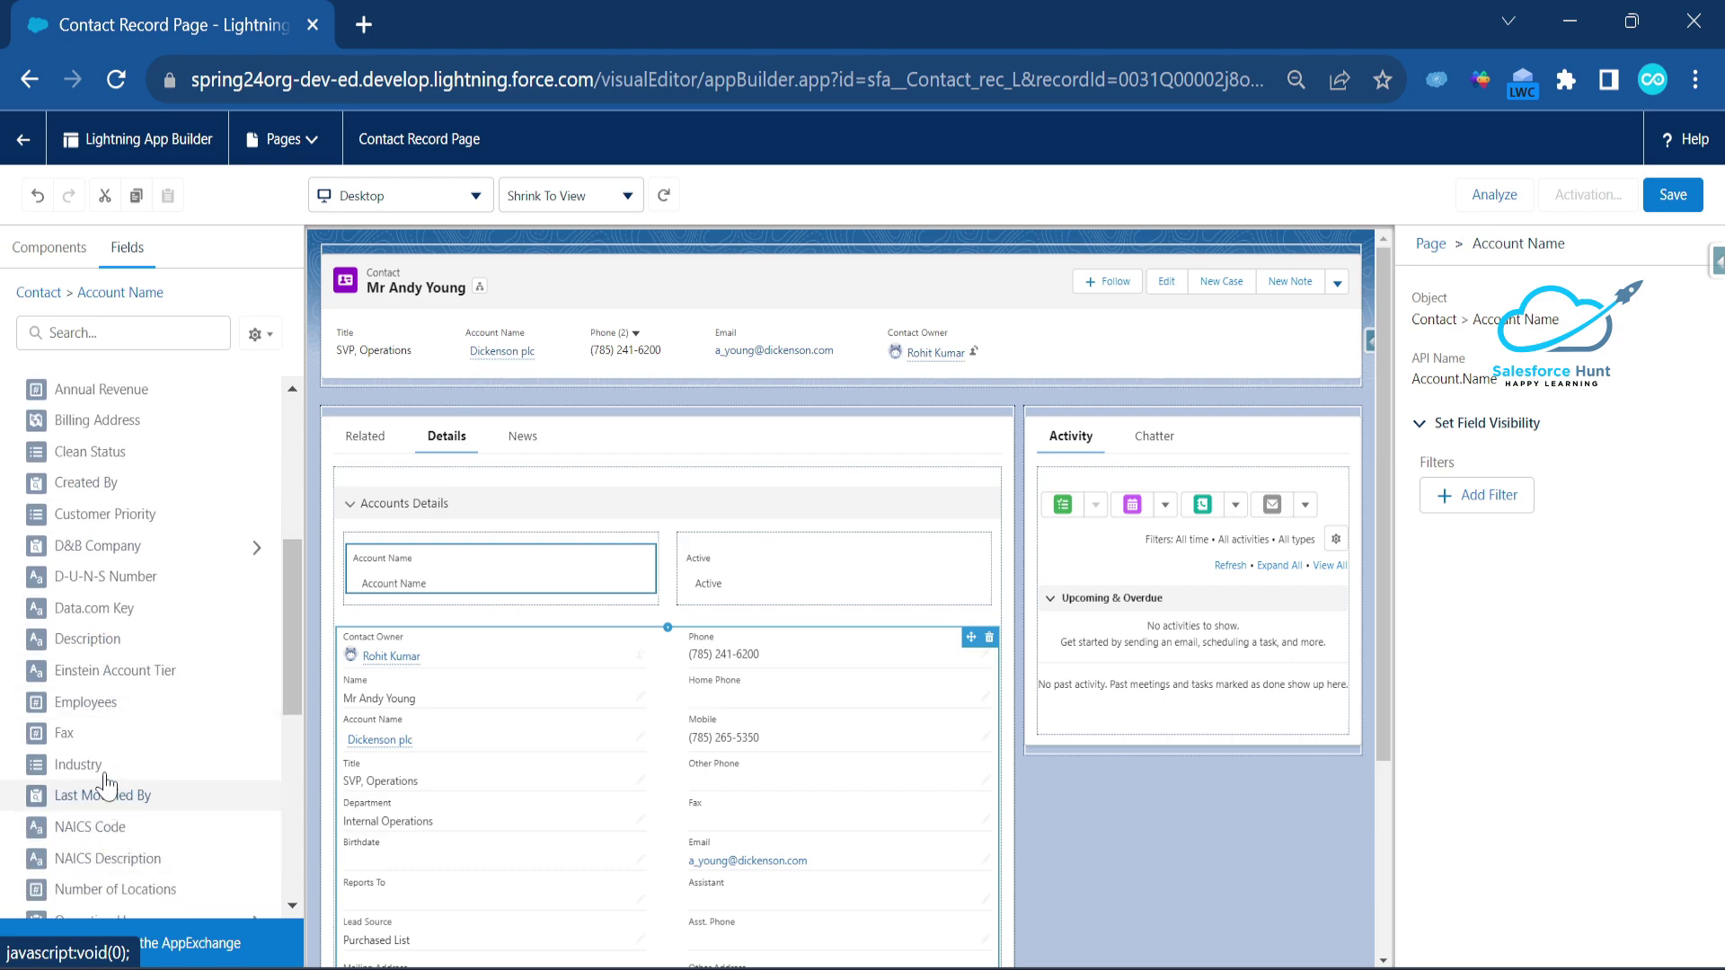
left_click_drag(85, 764, 436, 597)
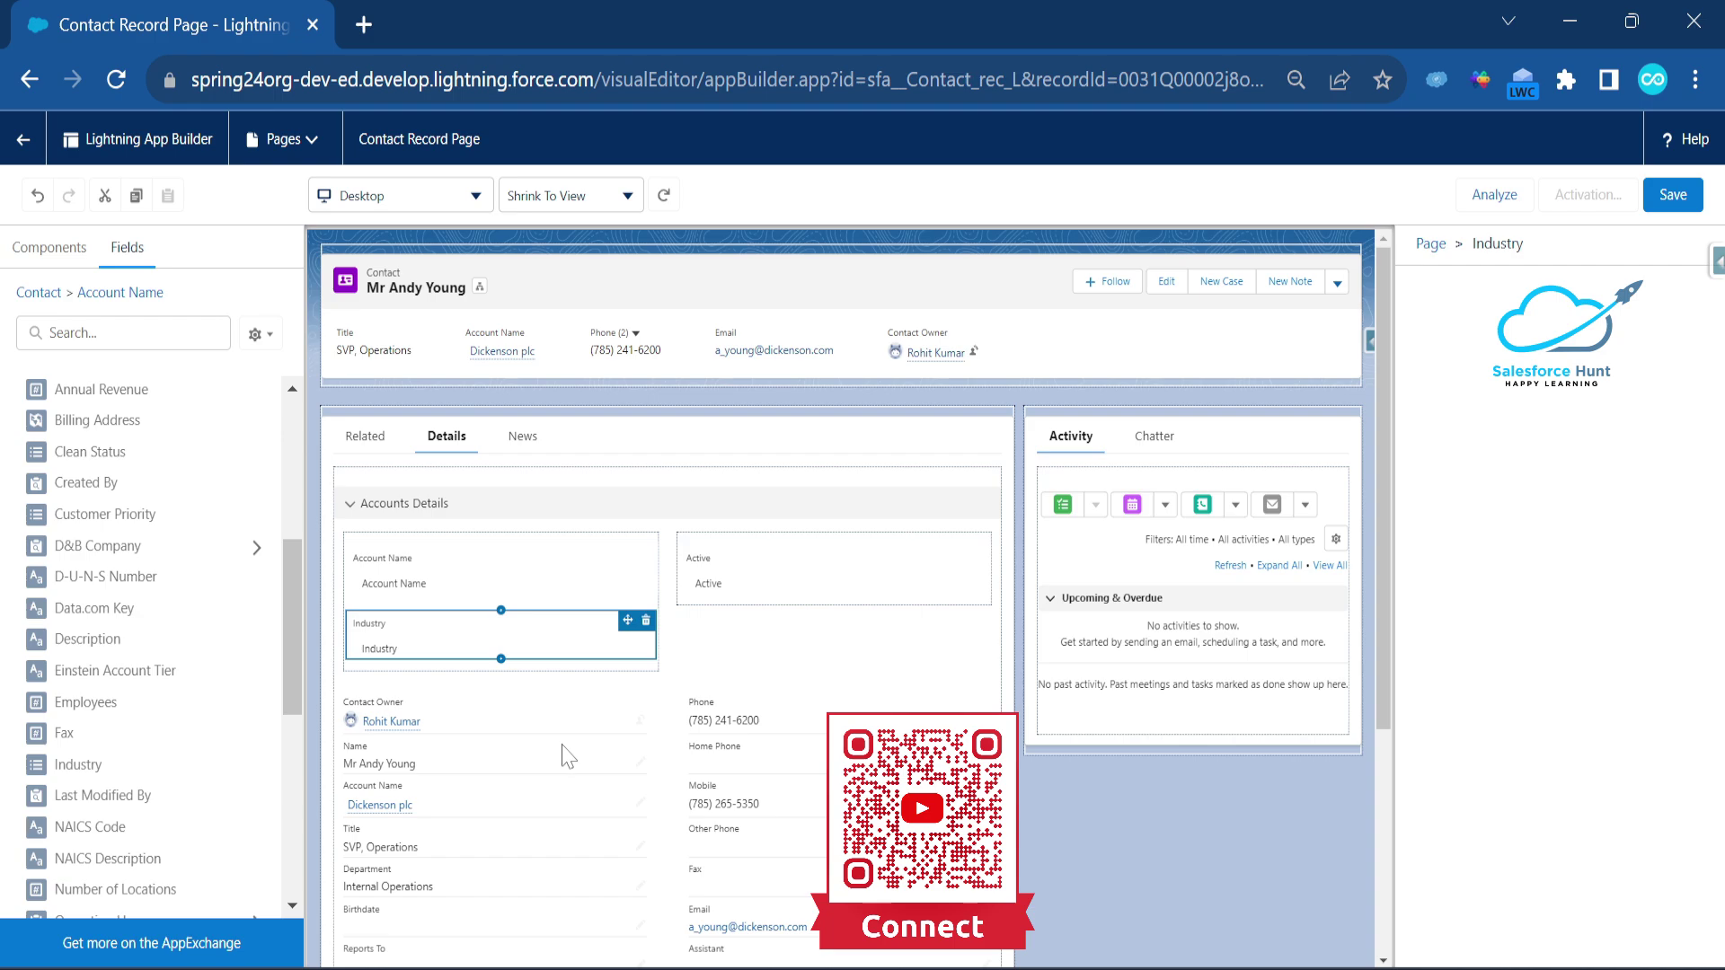
scroll(180, 799, "down", 3)
left_click_drag(364, 768, 719, 620)
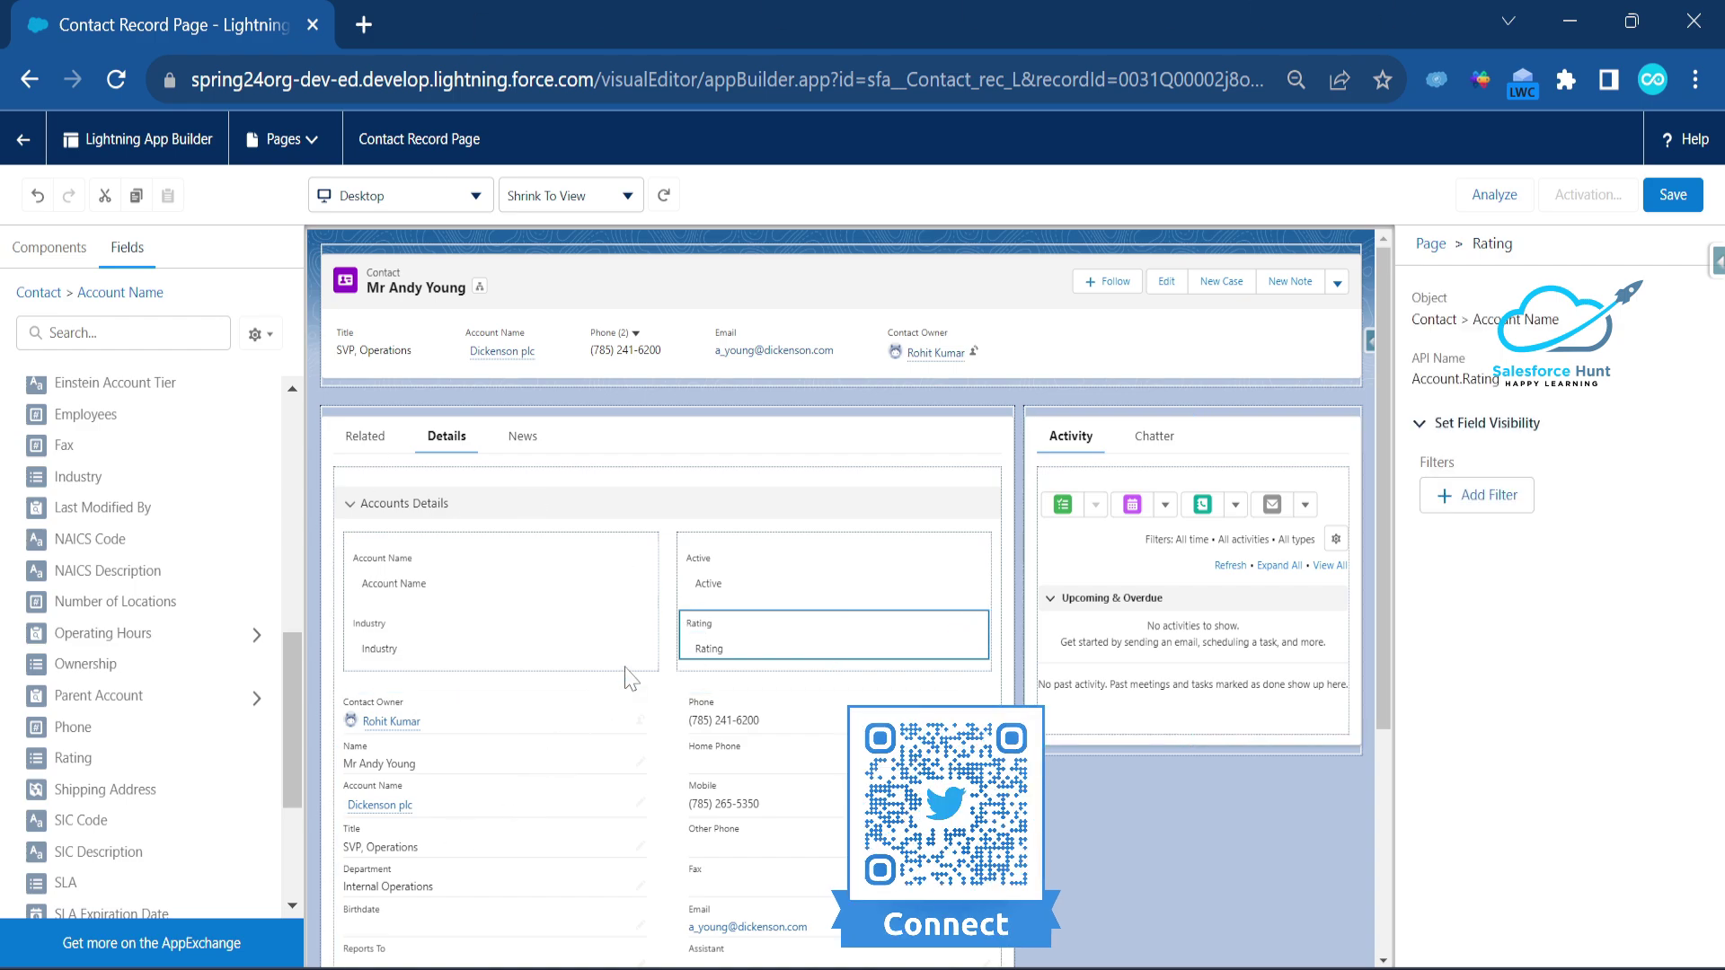
- Save the page despite the missing required field and activate it as the org default for desktop and phone
left_click(1677, 196)
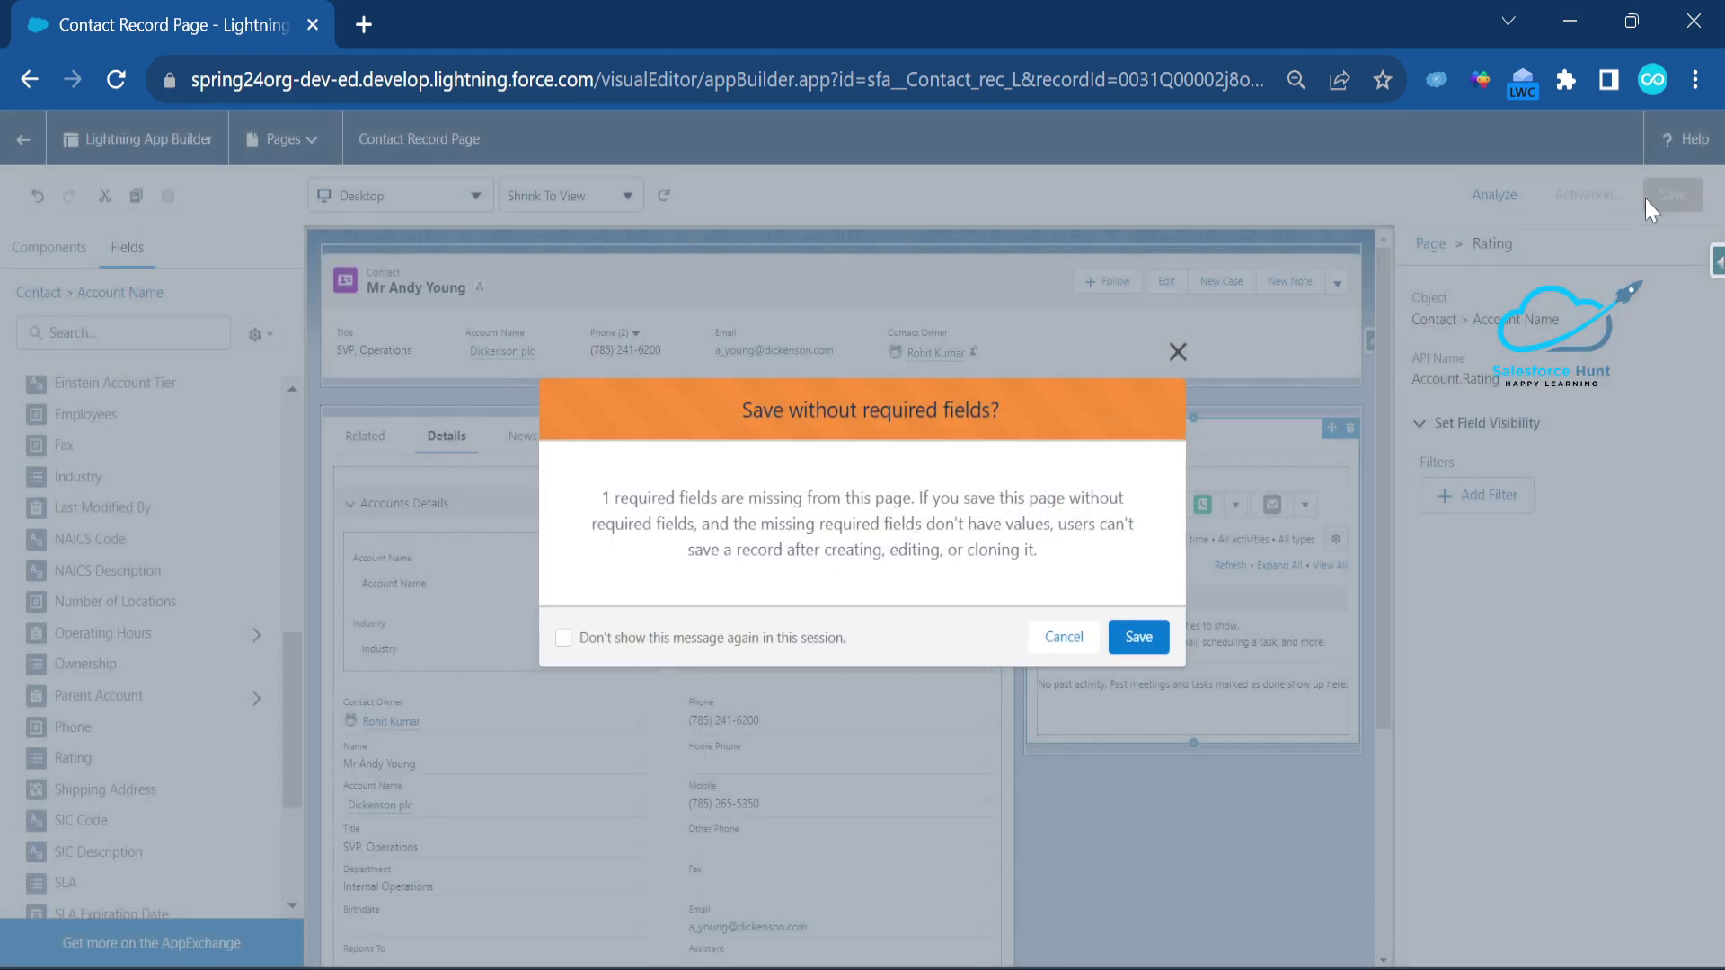
left_click(1139, 638)
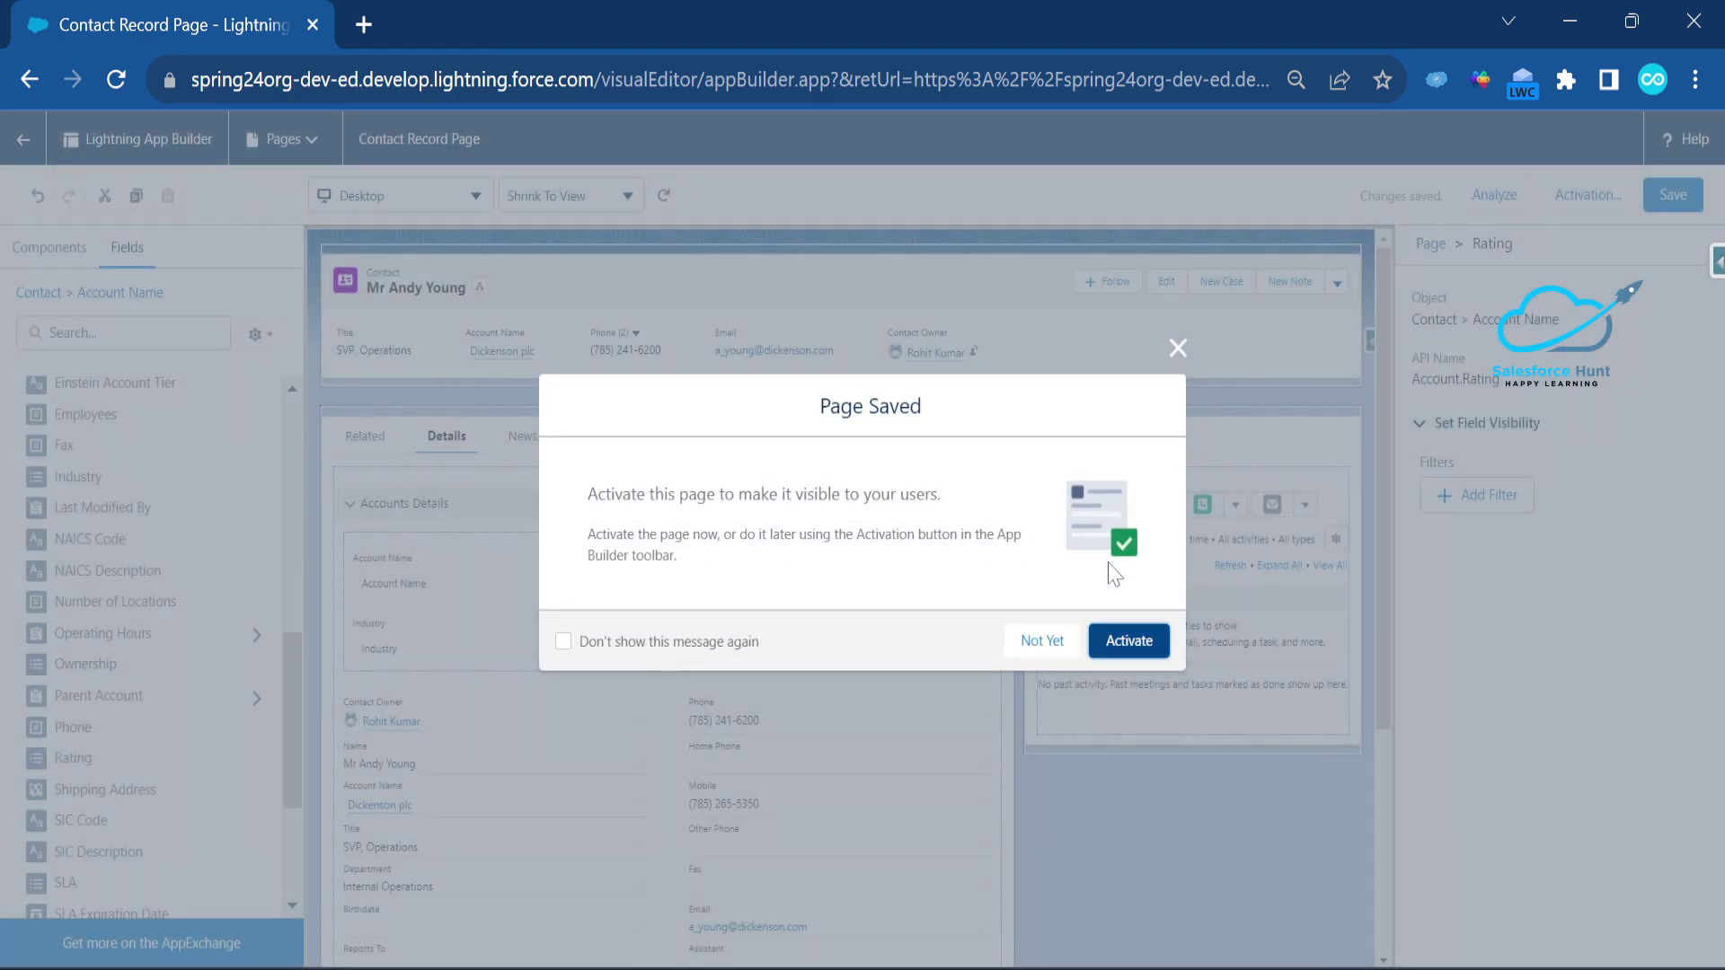
left_click(1148, 647)
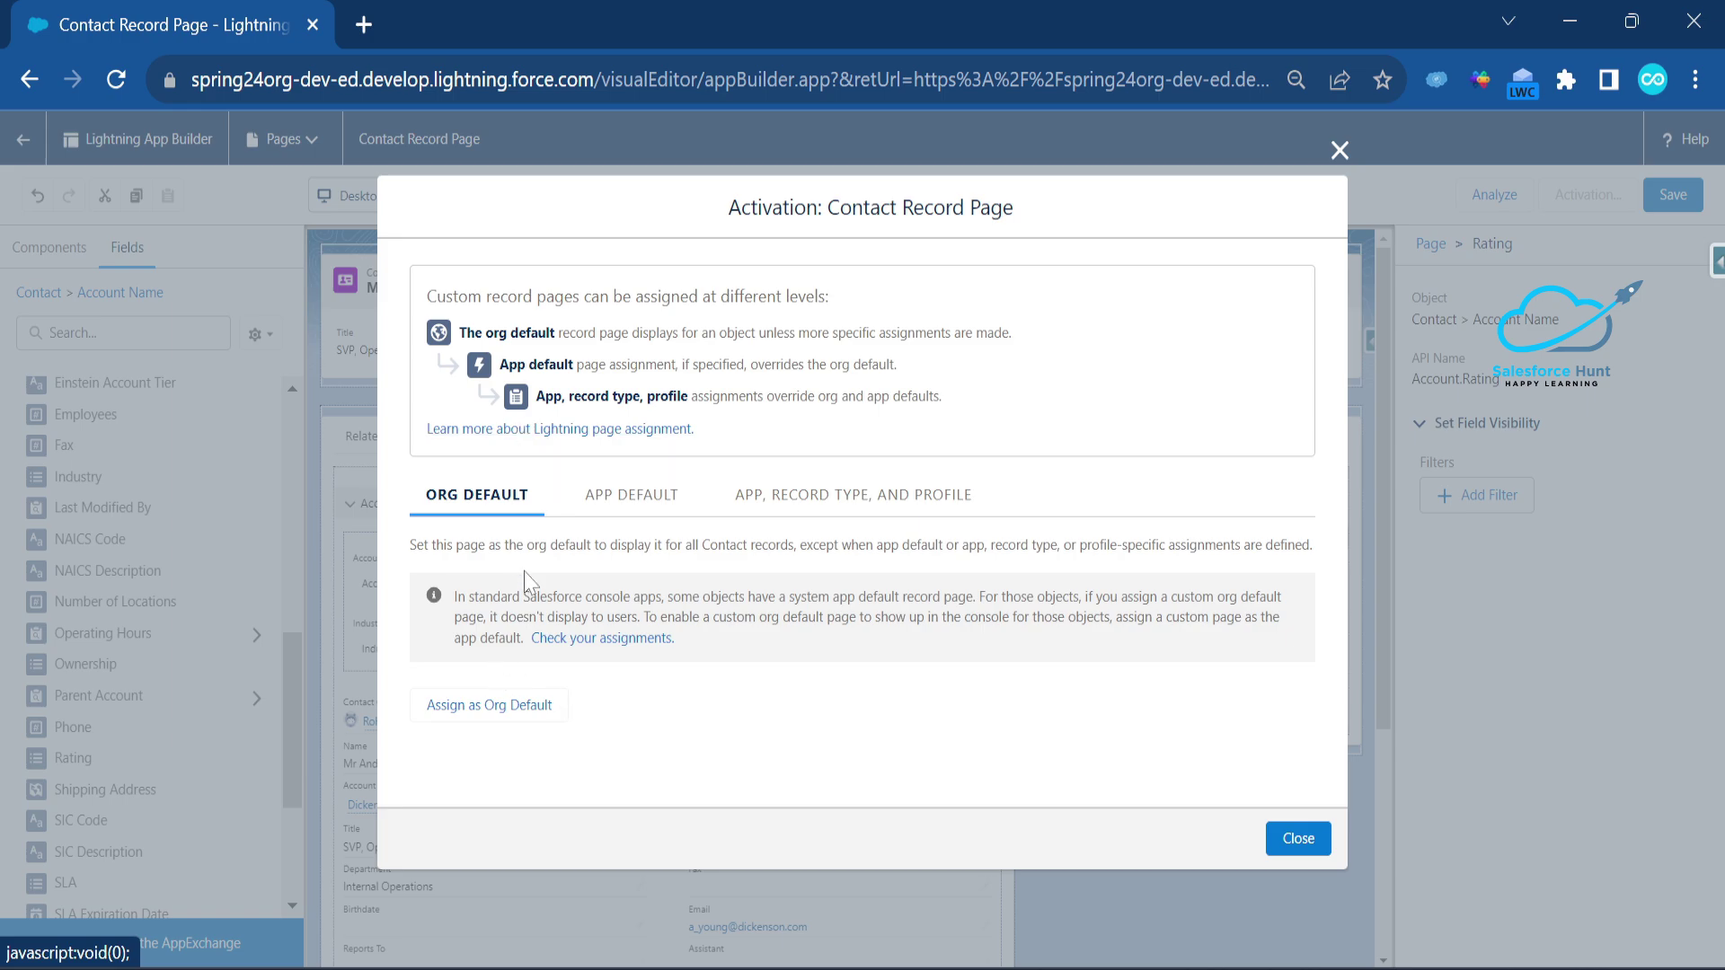
left_click(499, 705)
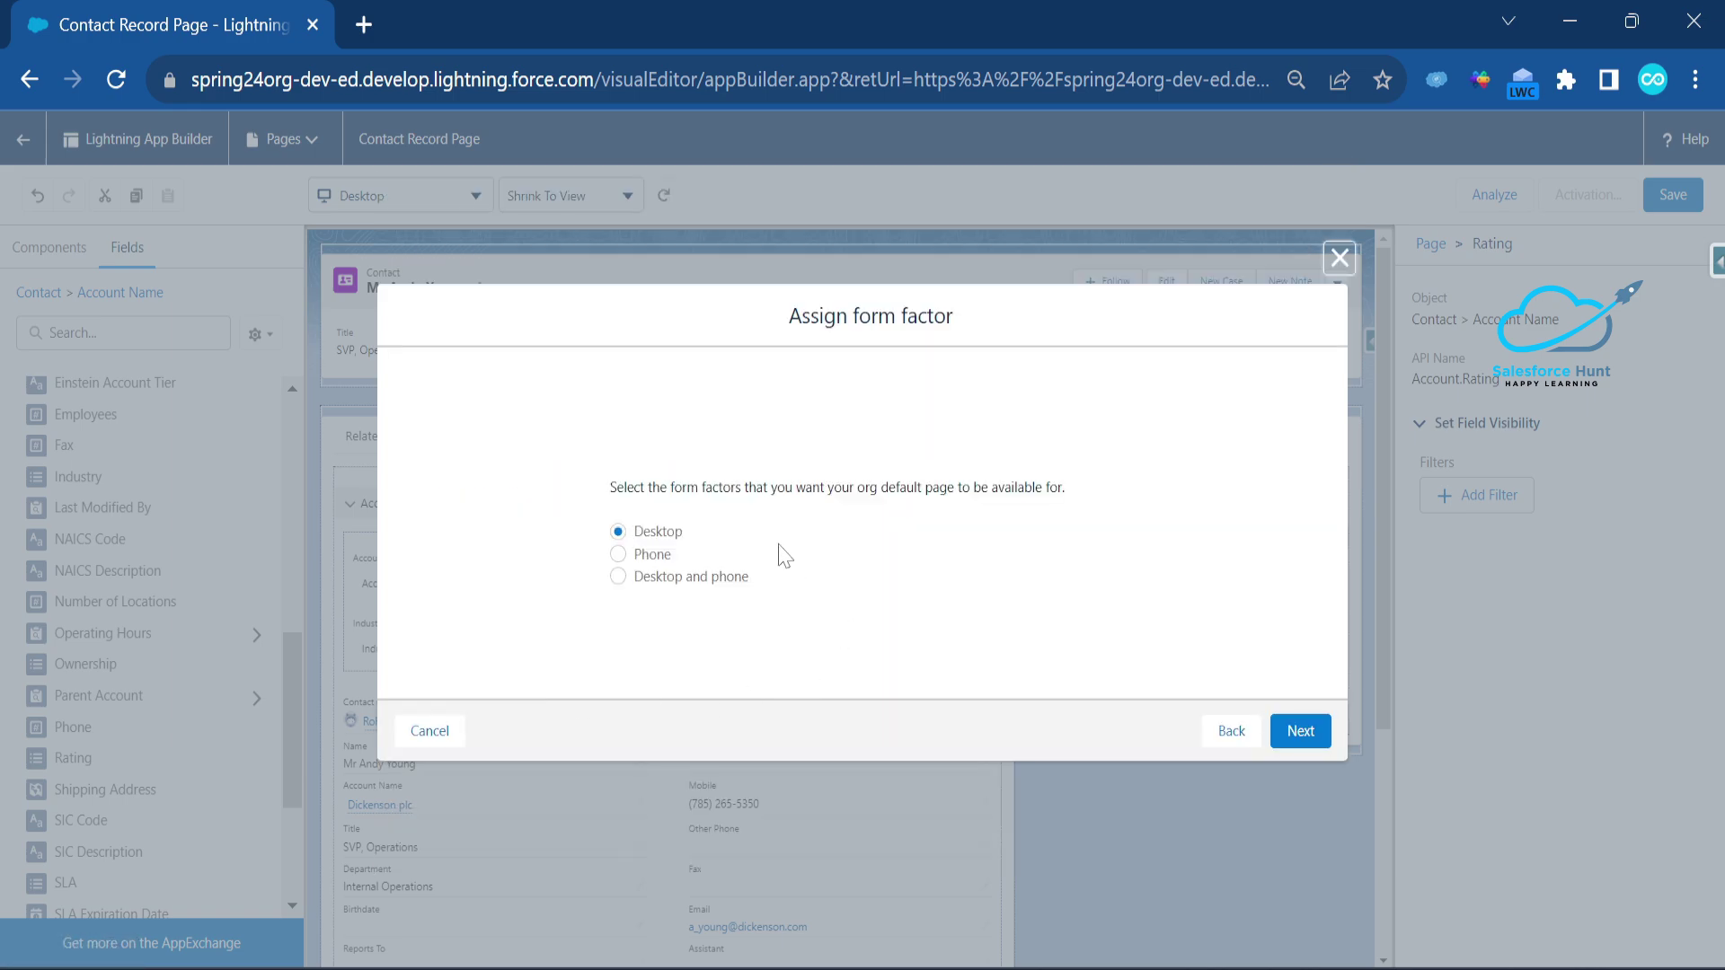
left_click(710, 578)
left_click(1299, 730)
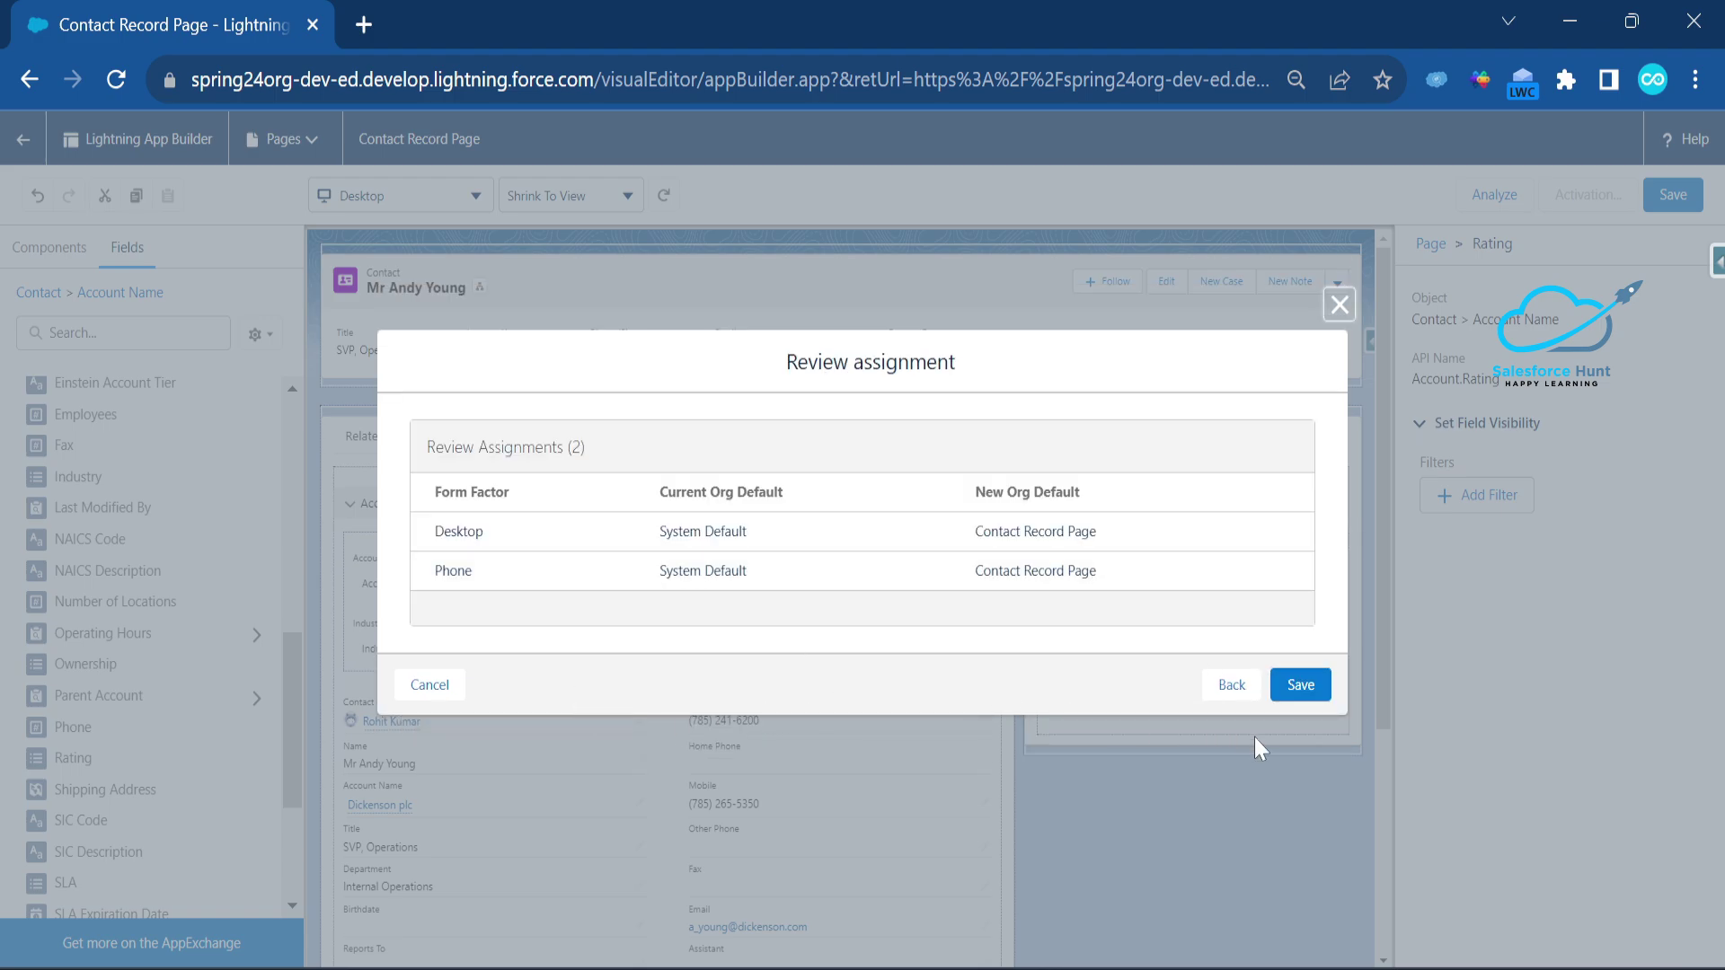
left_click(1303, 685)
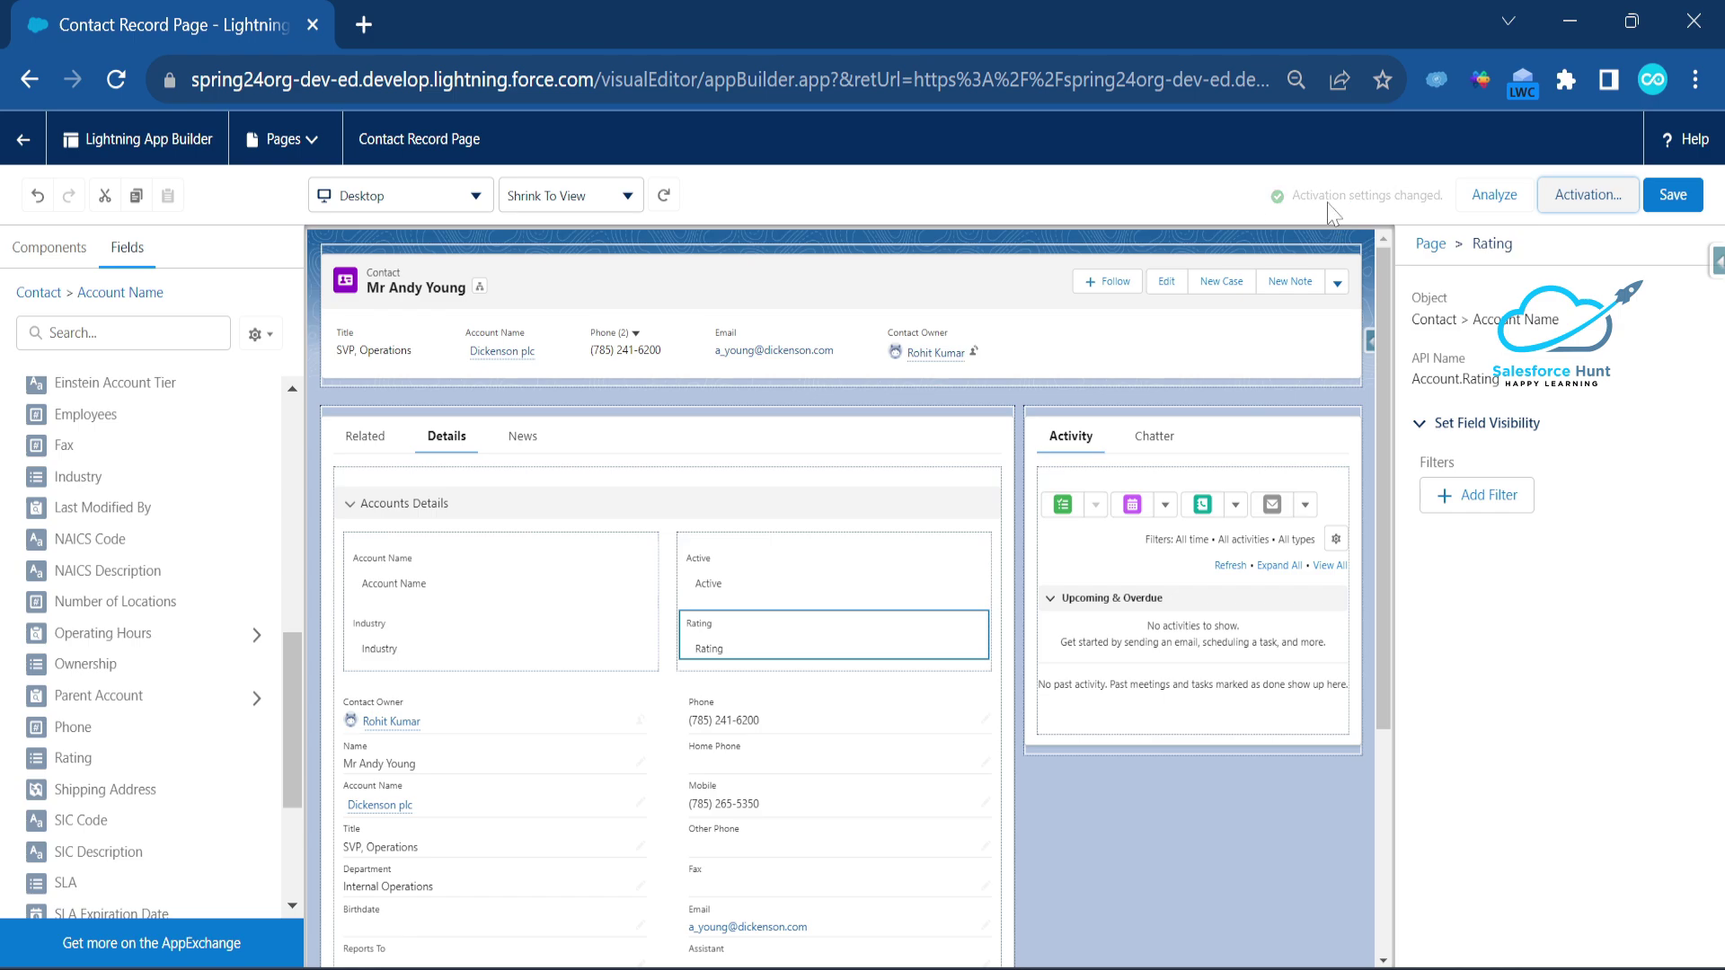
- Return to the contact record and examine the Accounts Details section among its details
left_click(24, 139)
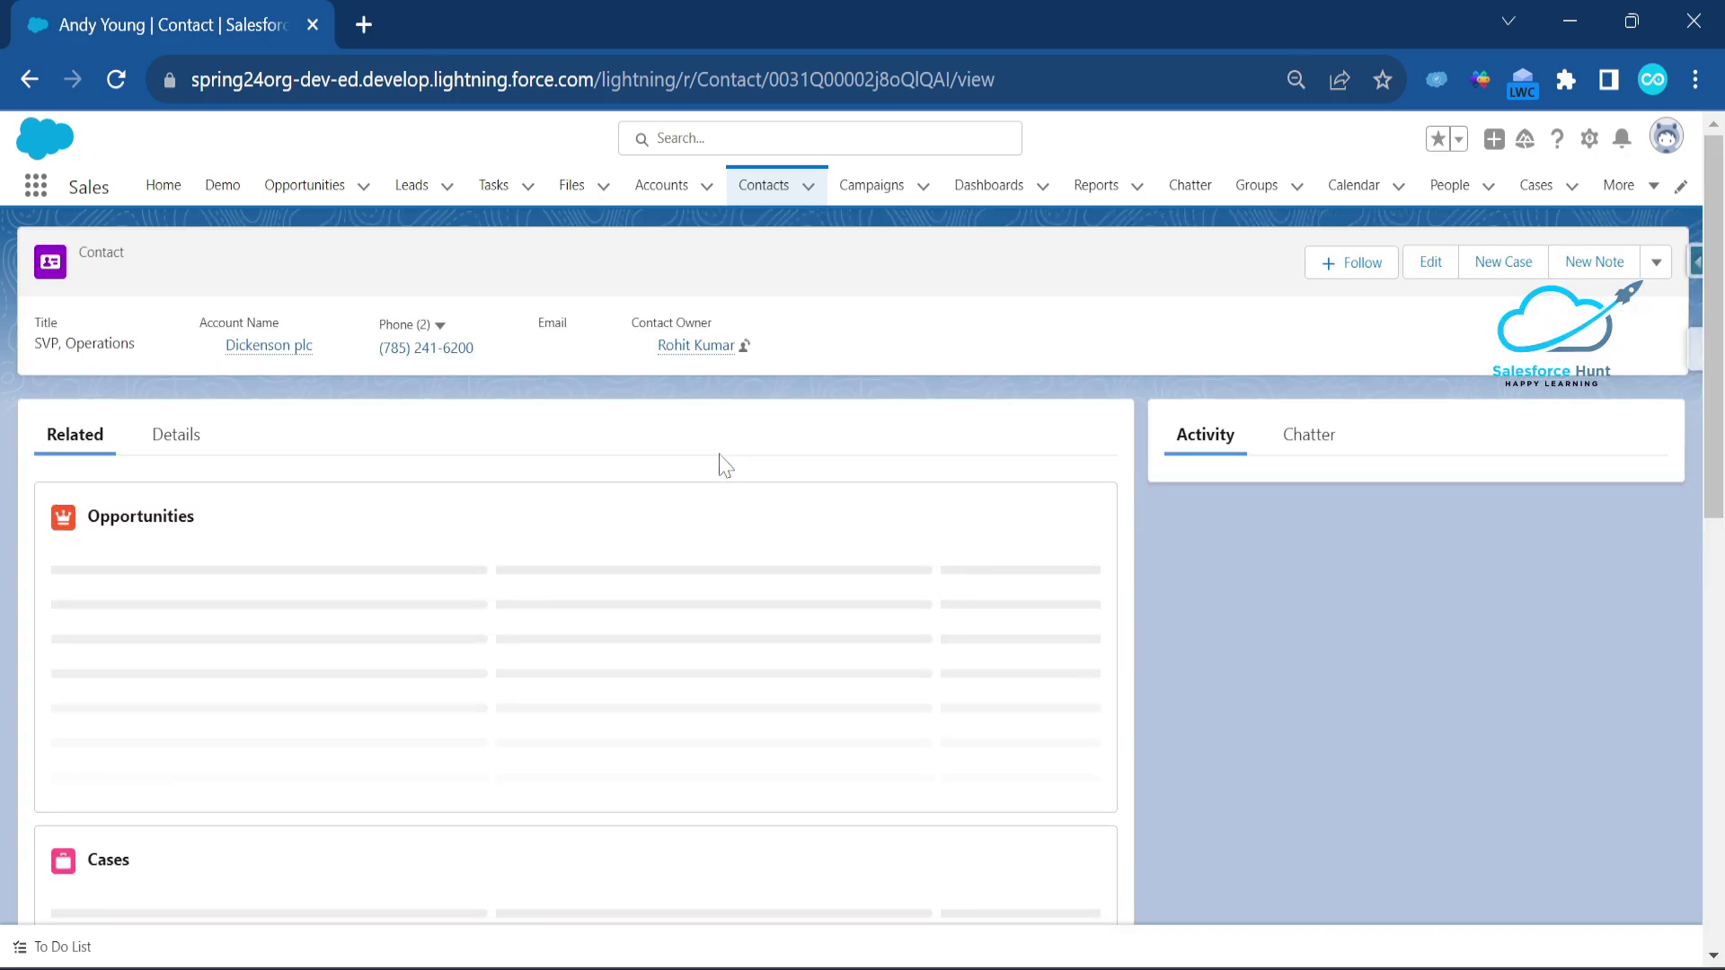
left_click(174, 437)
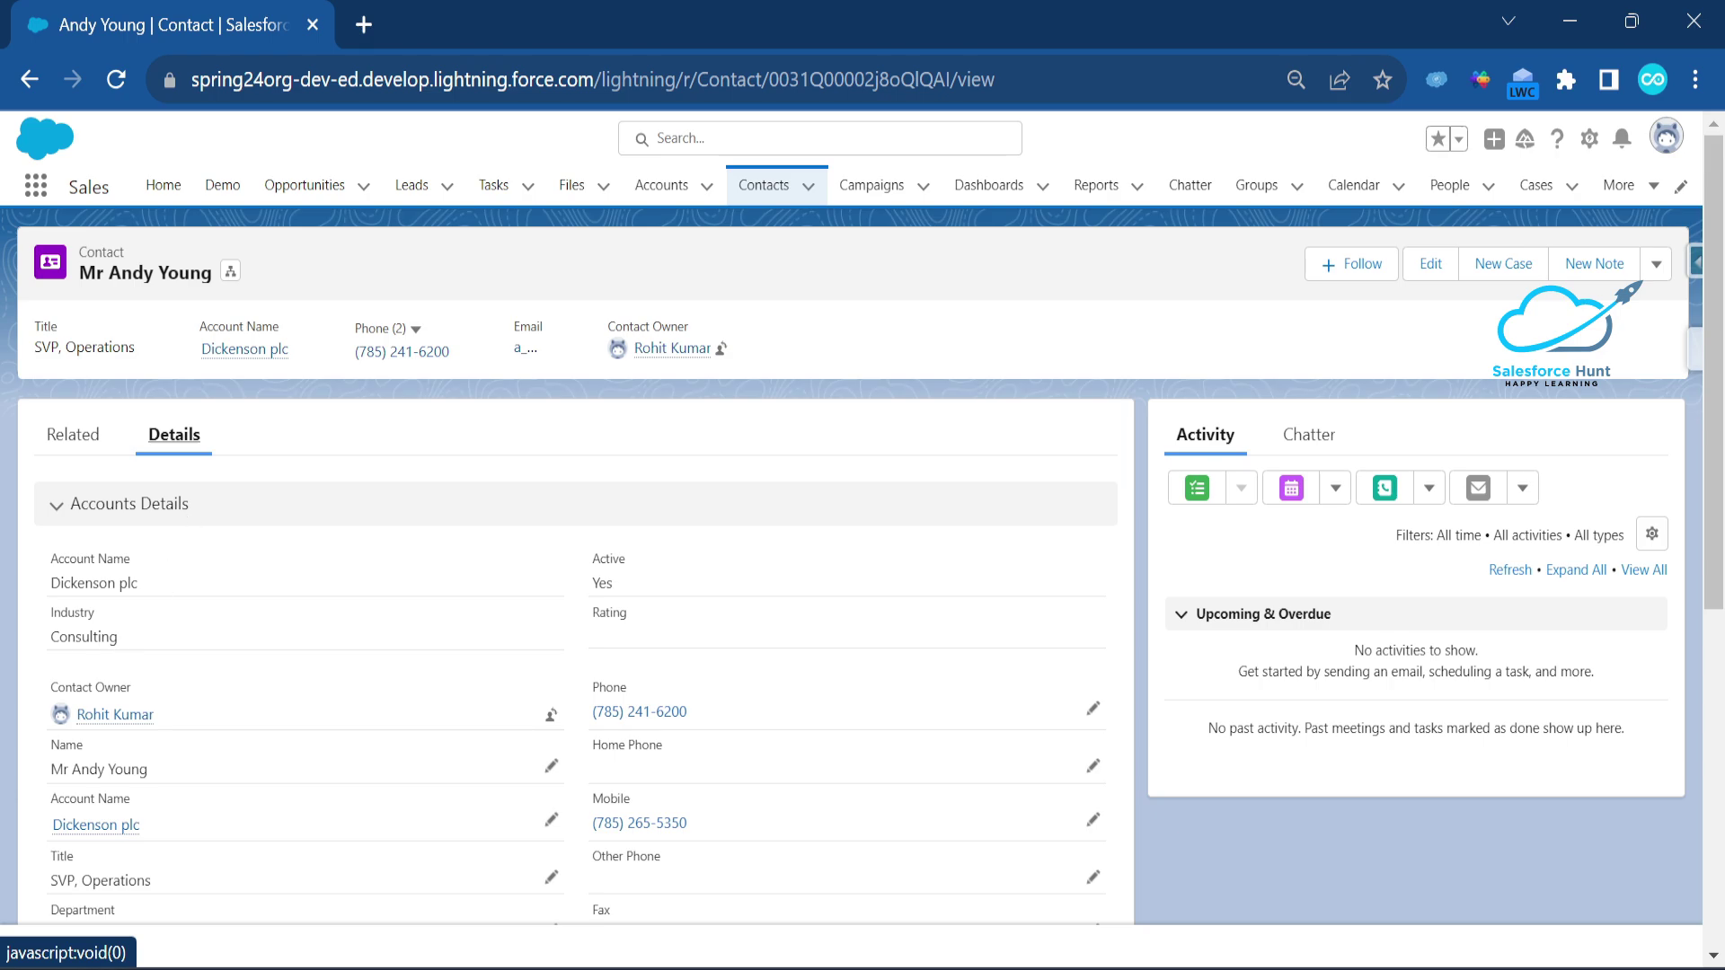
left_click_drag(51, 583, 148, 586)
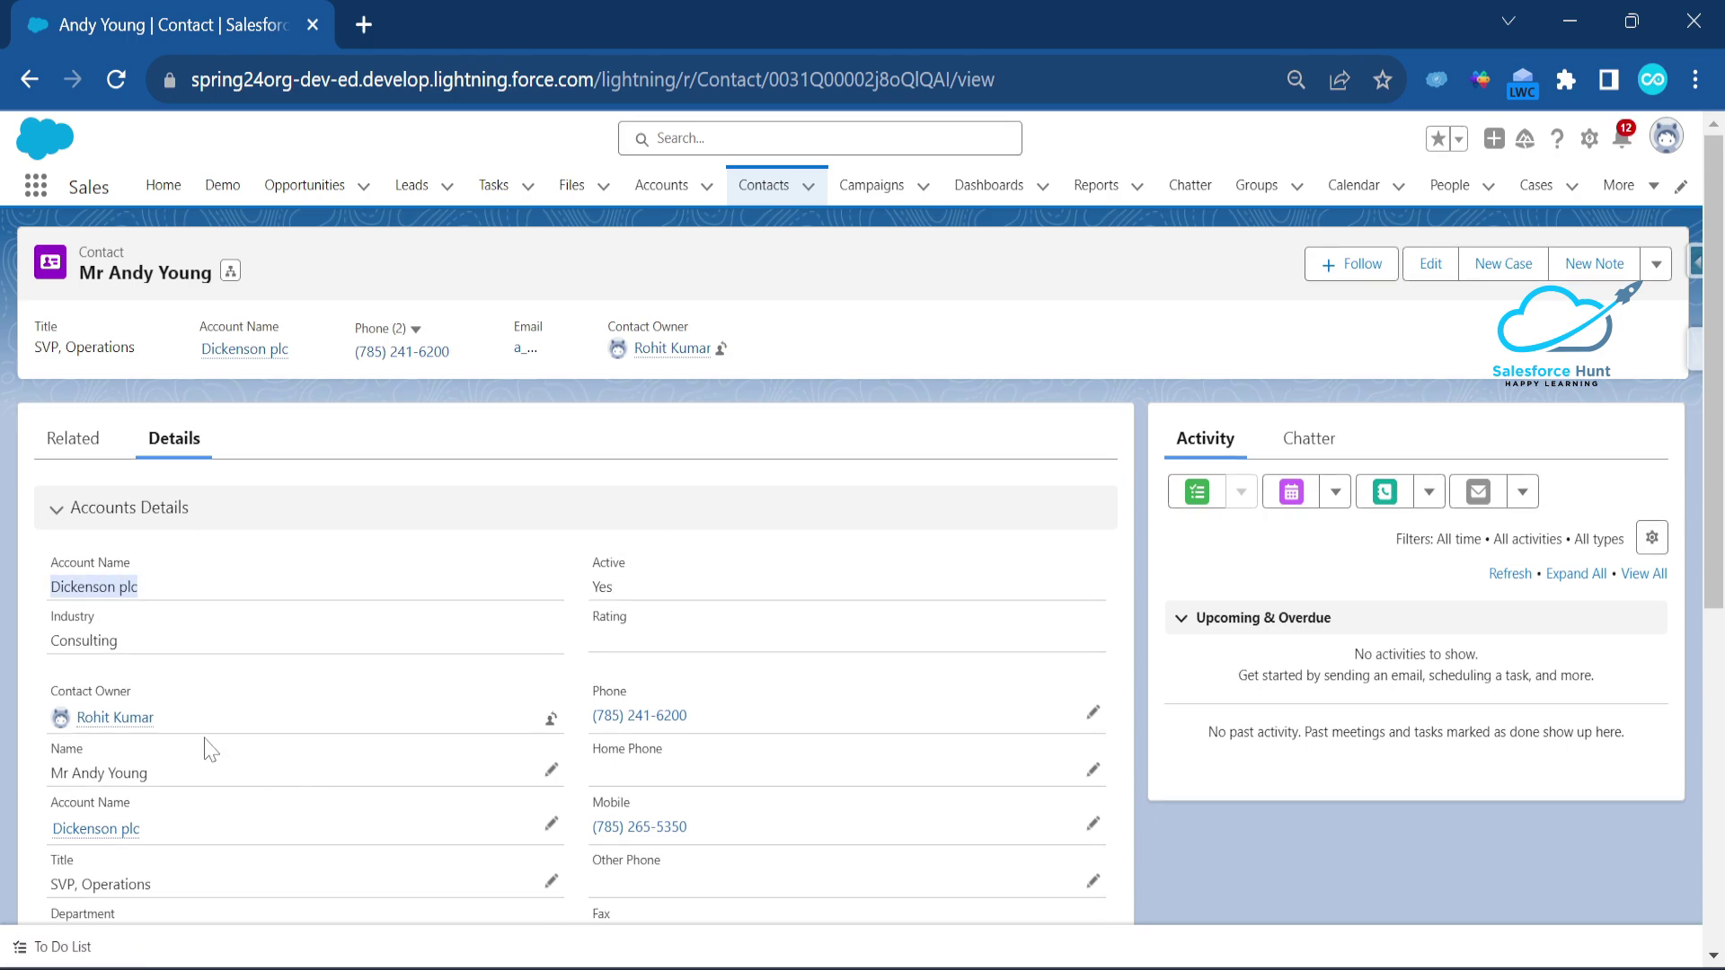
scroll(209, 750, "down", 3)
scroll(181, 720, "down", 8)
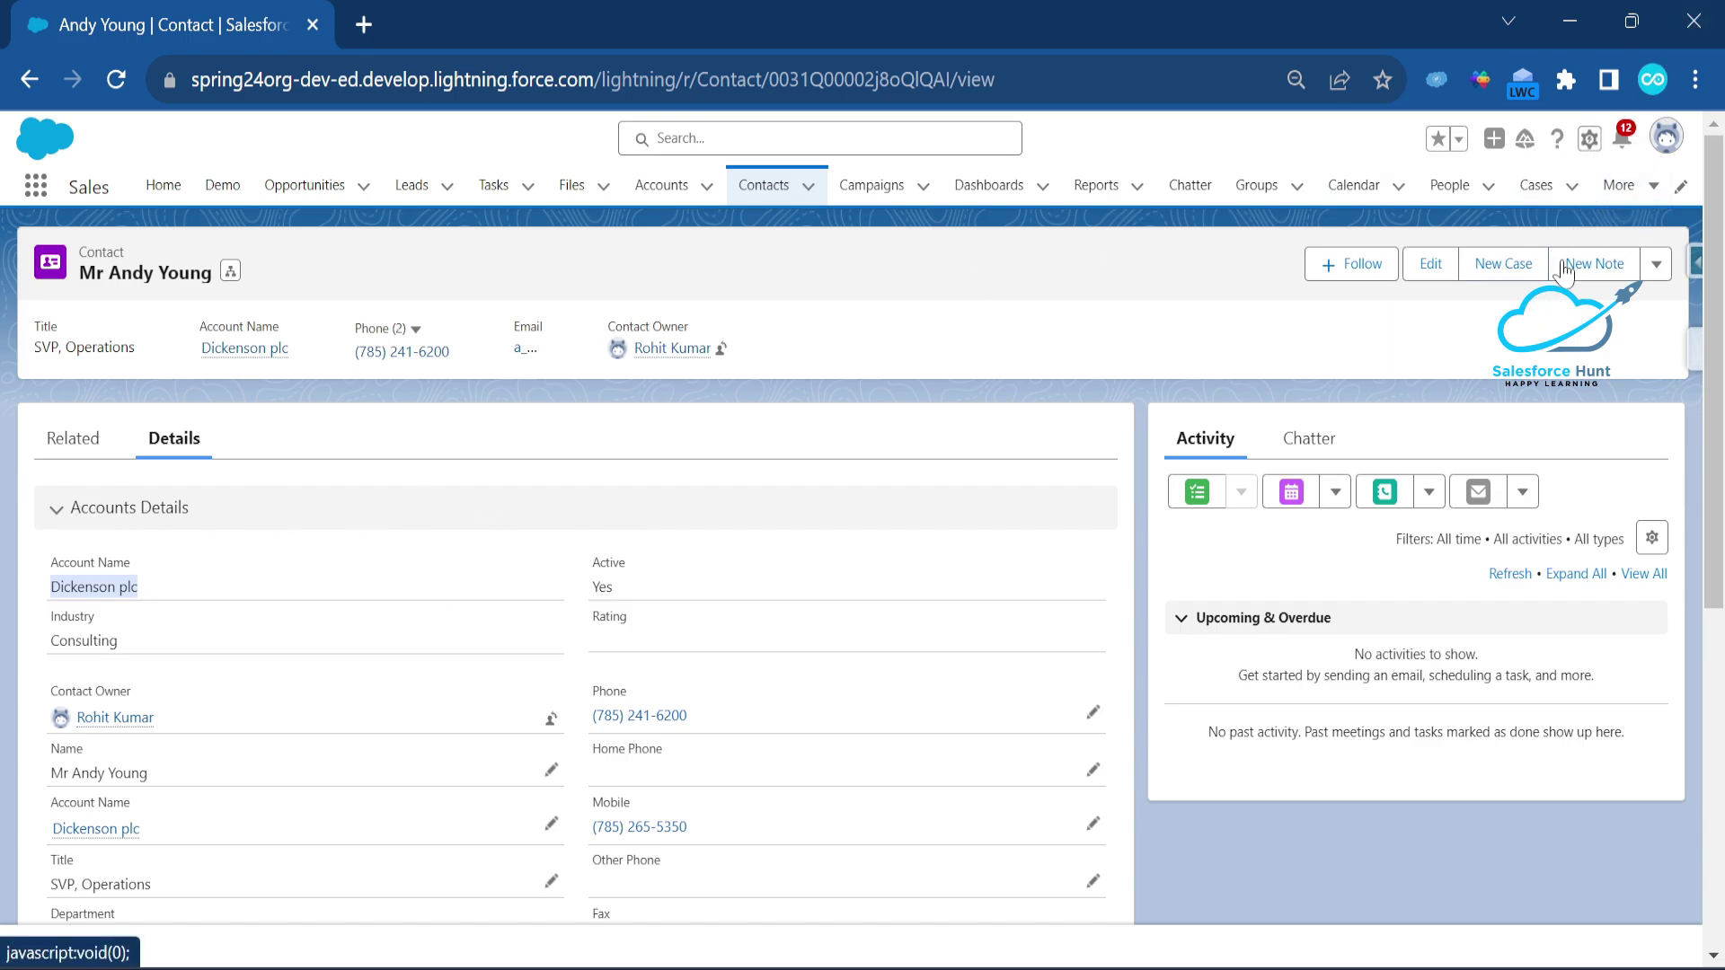
- Reopen the Contact Record Page for editing and show the contents of its Details tab
left_click(1589, 138)
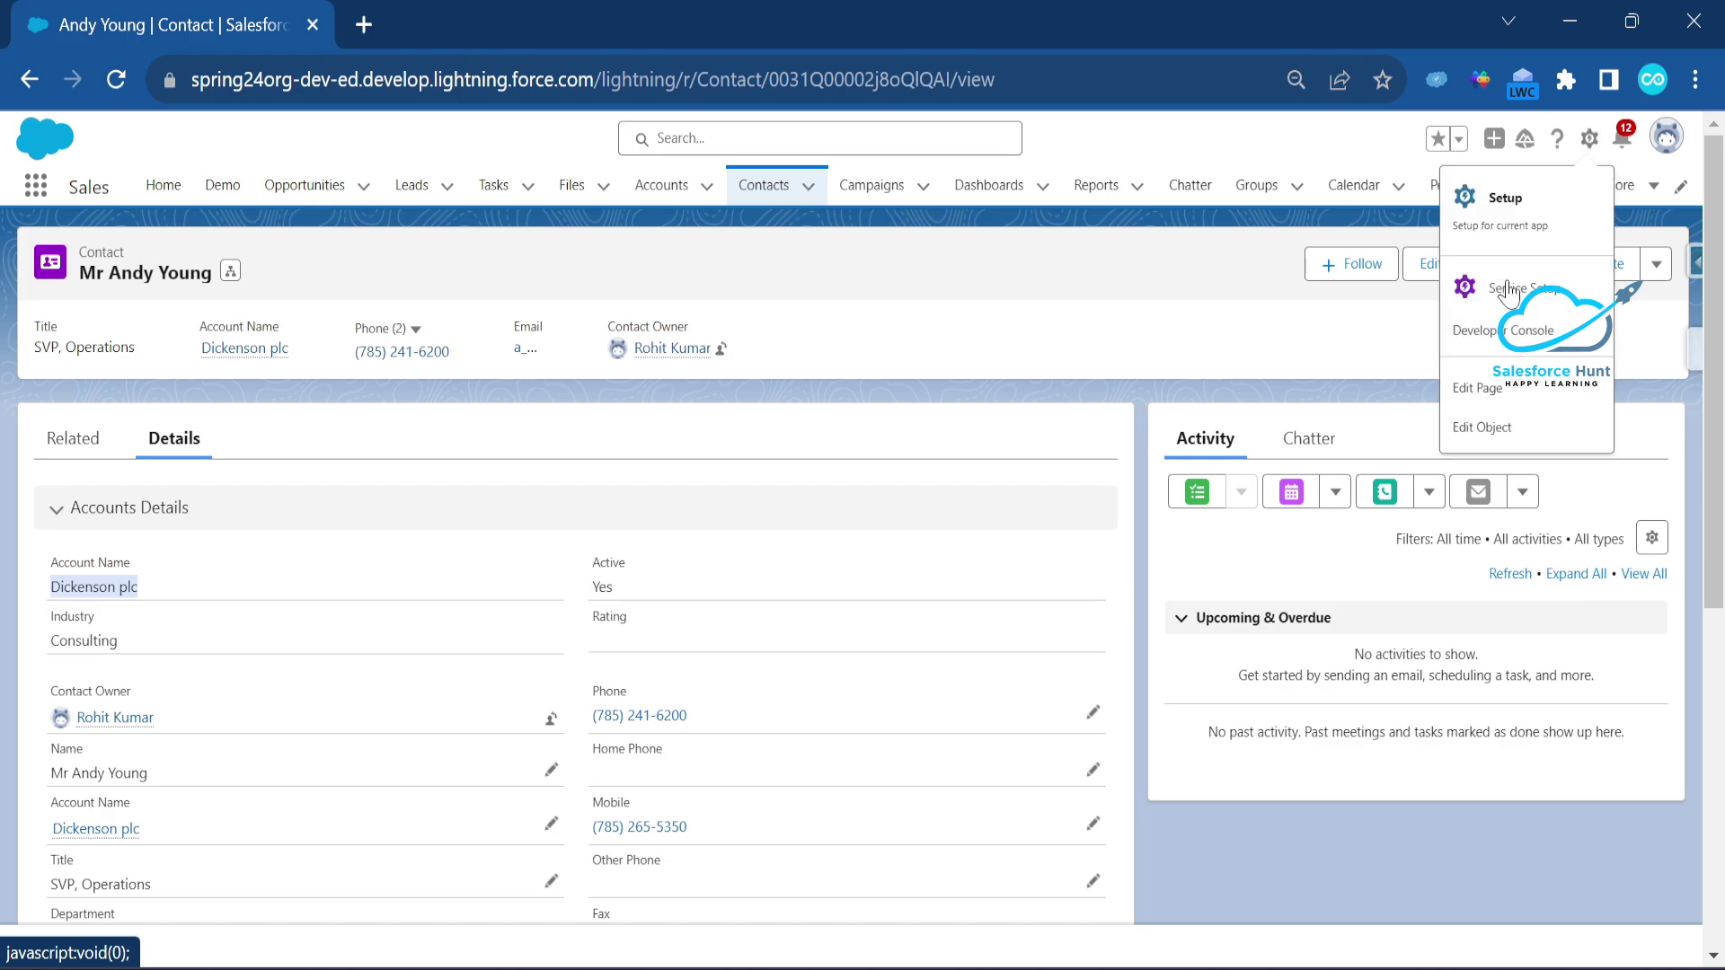
left_click(1483, 428)
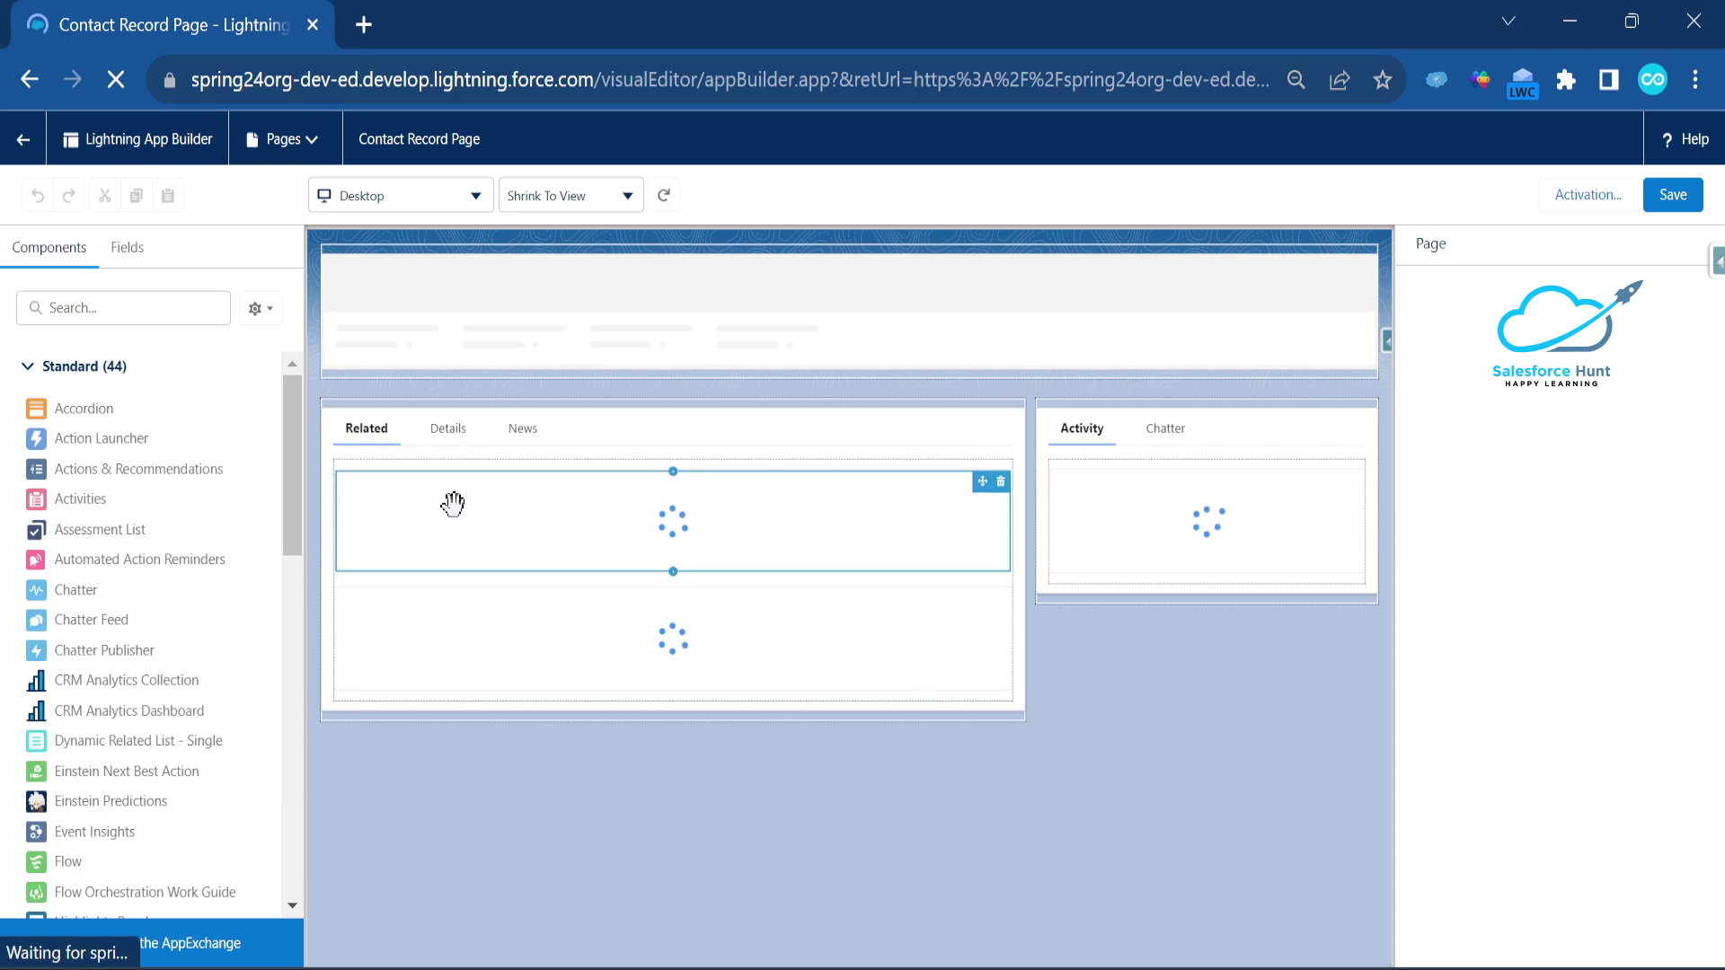
left_click(450, 433)
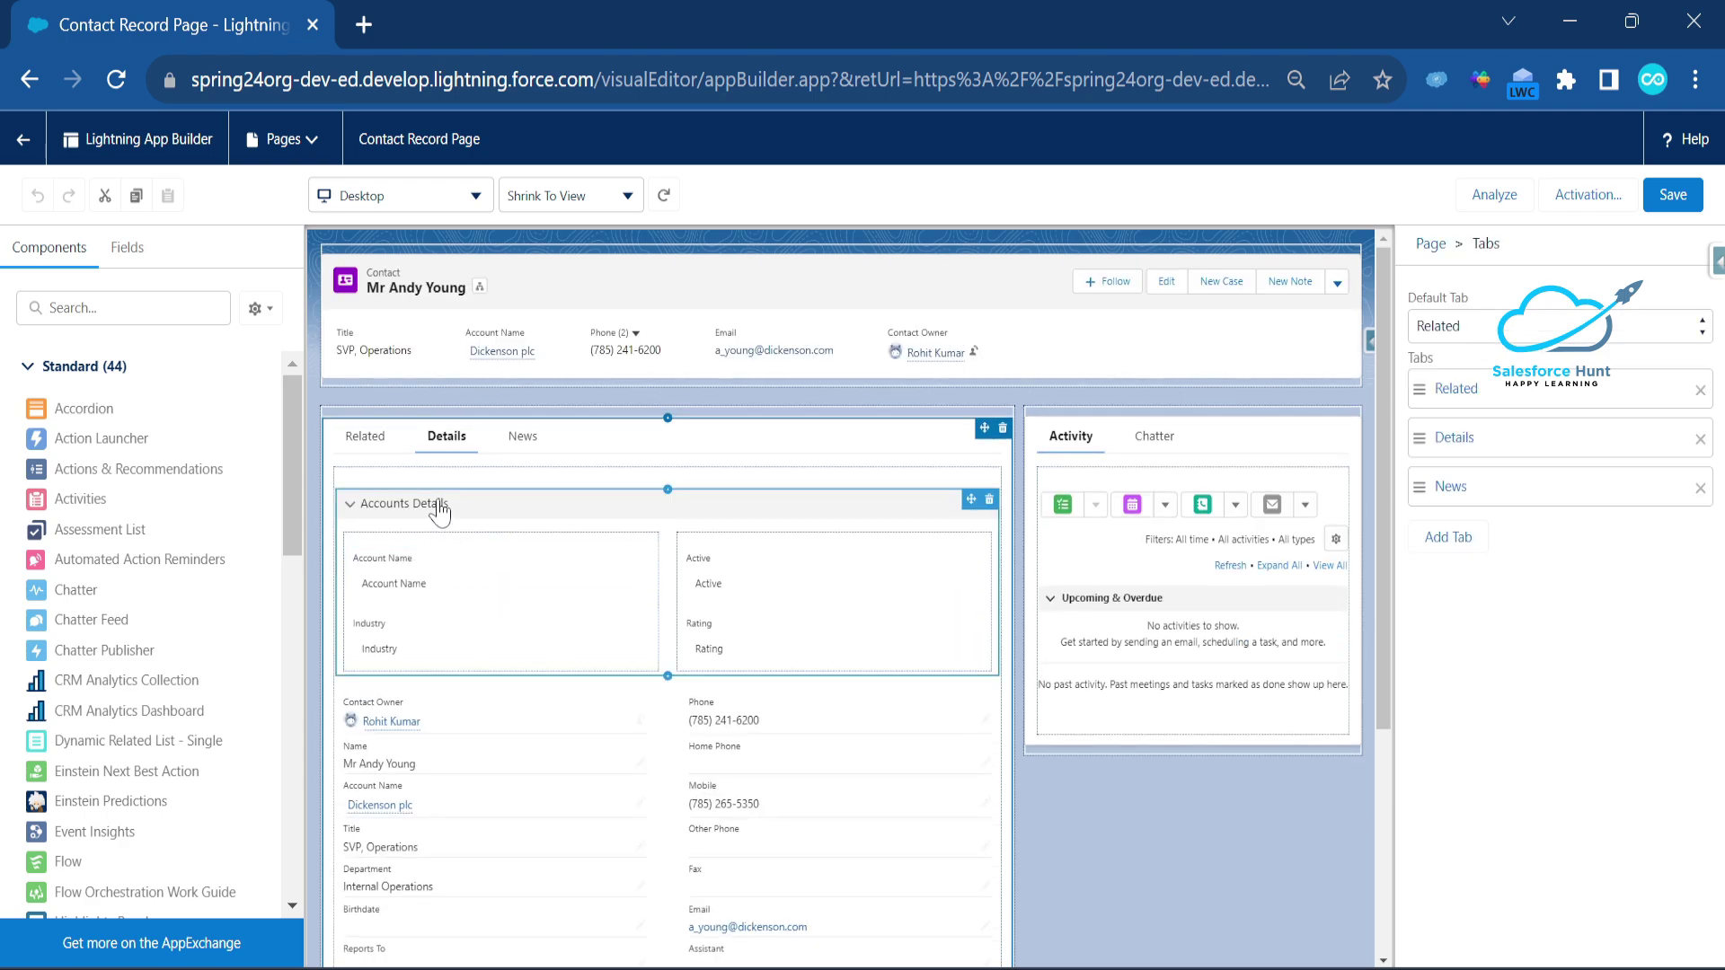
- Add a yellow notebook emoji in front of the Accounts Details section's label, keeping horizontal field alignment off
left_click(438, 516)
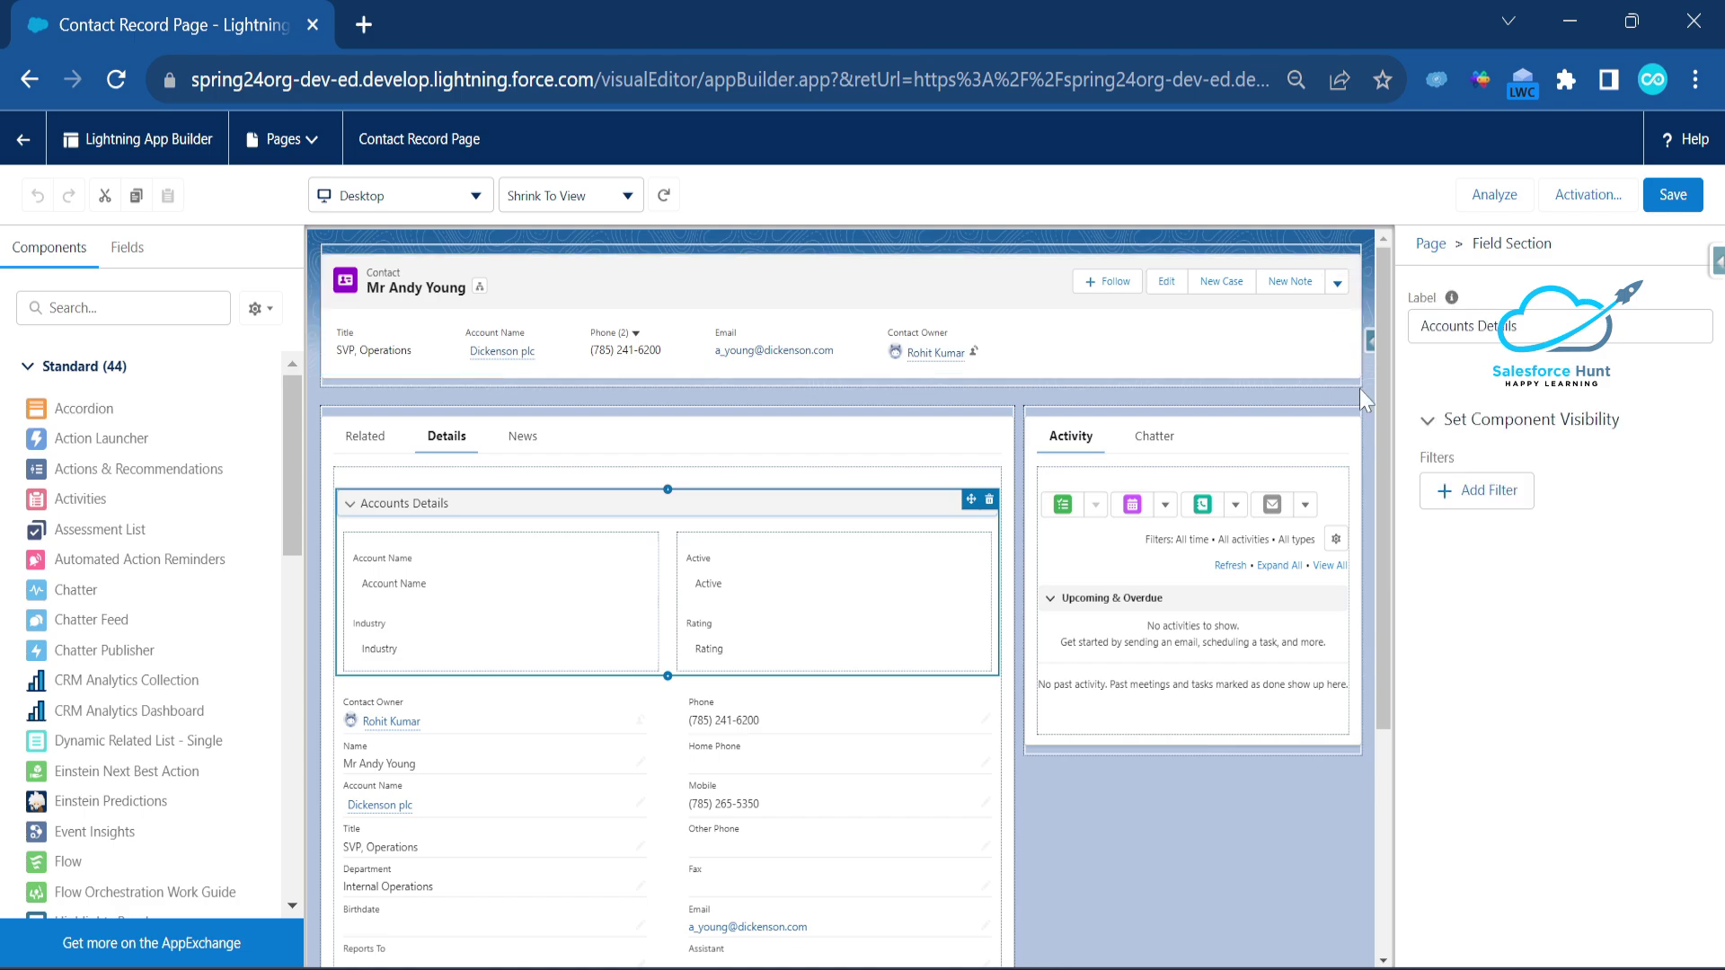
left_click(1426, 326)
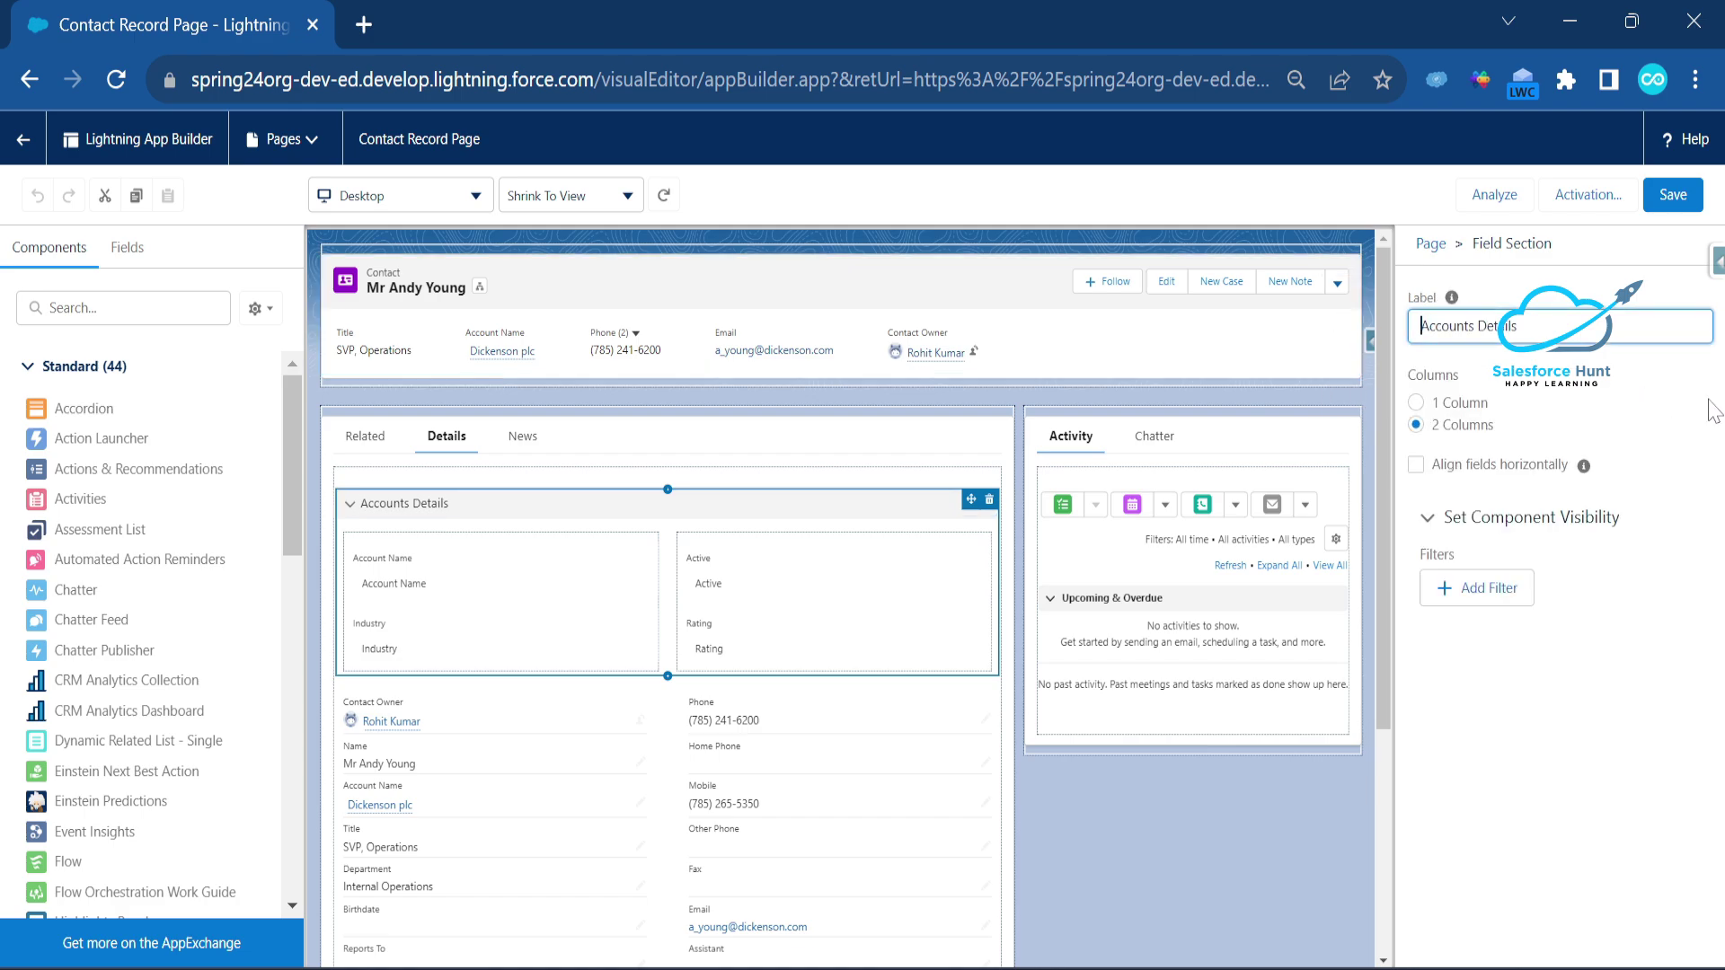
key("super+period")
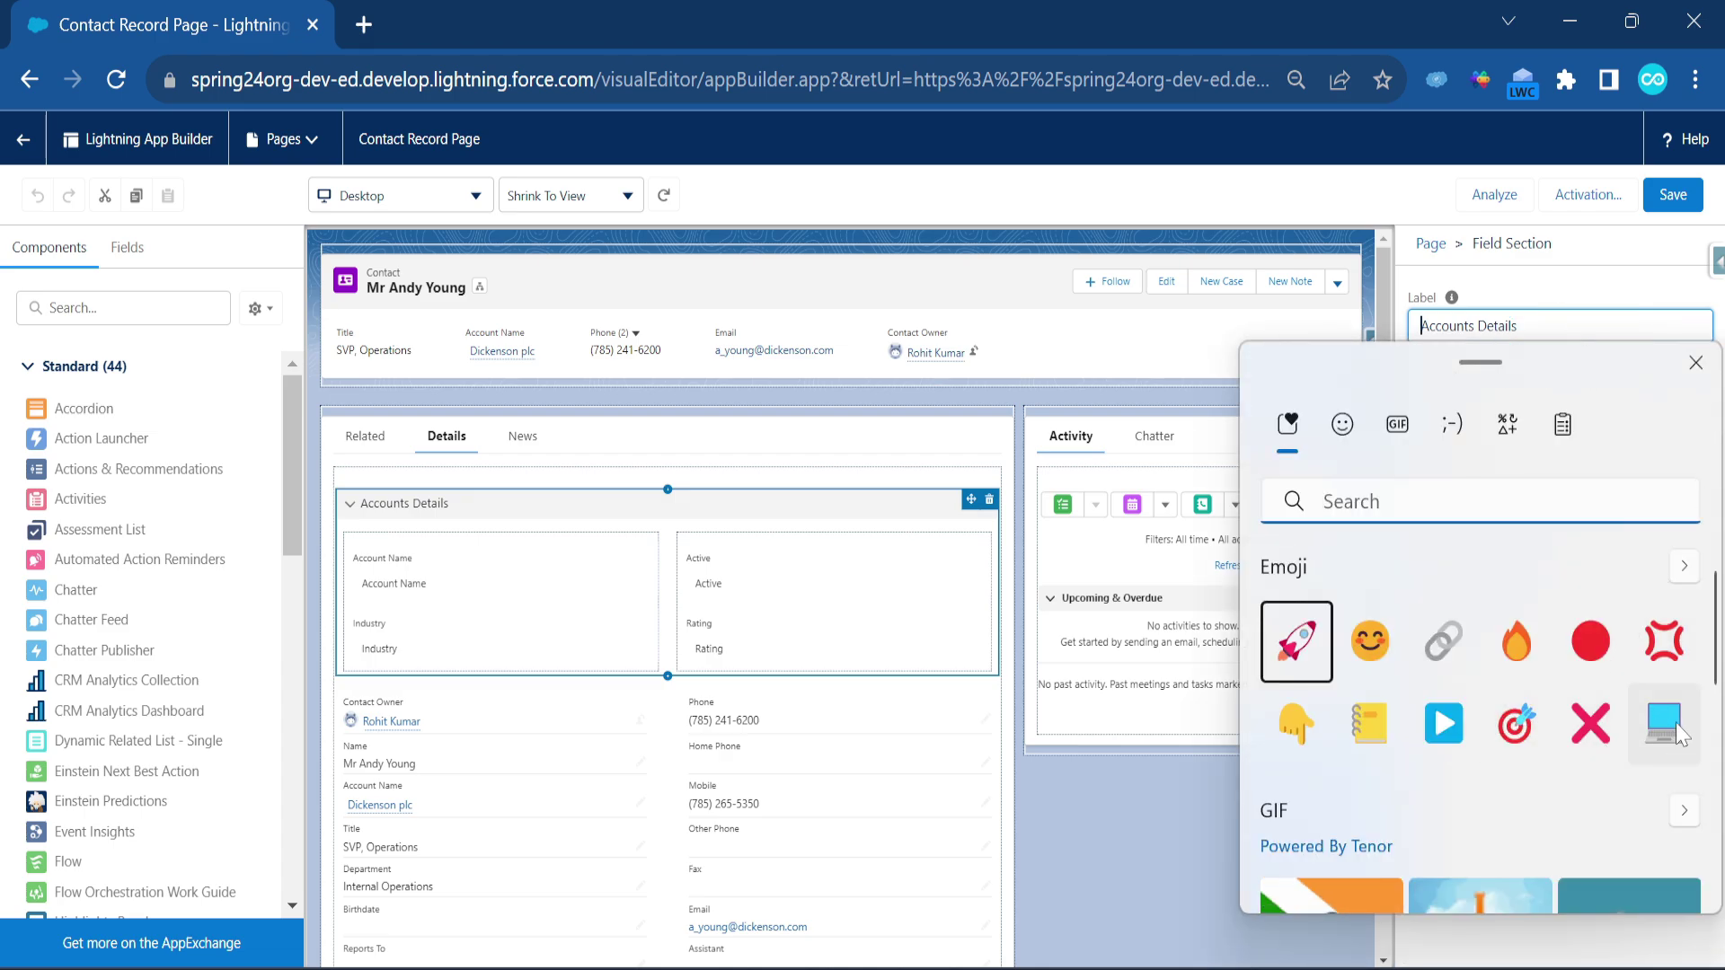
left_click(1371, 722)
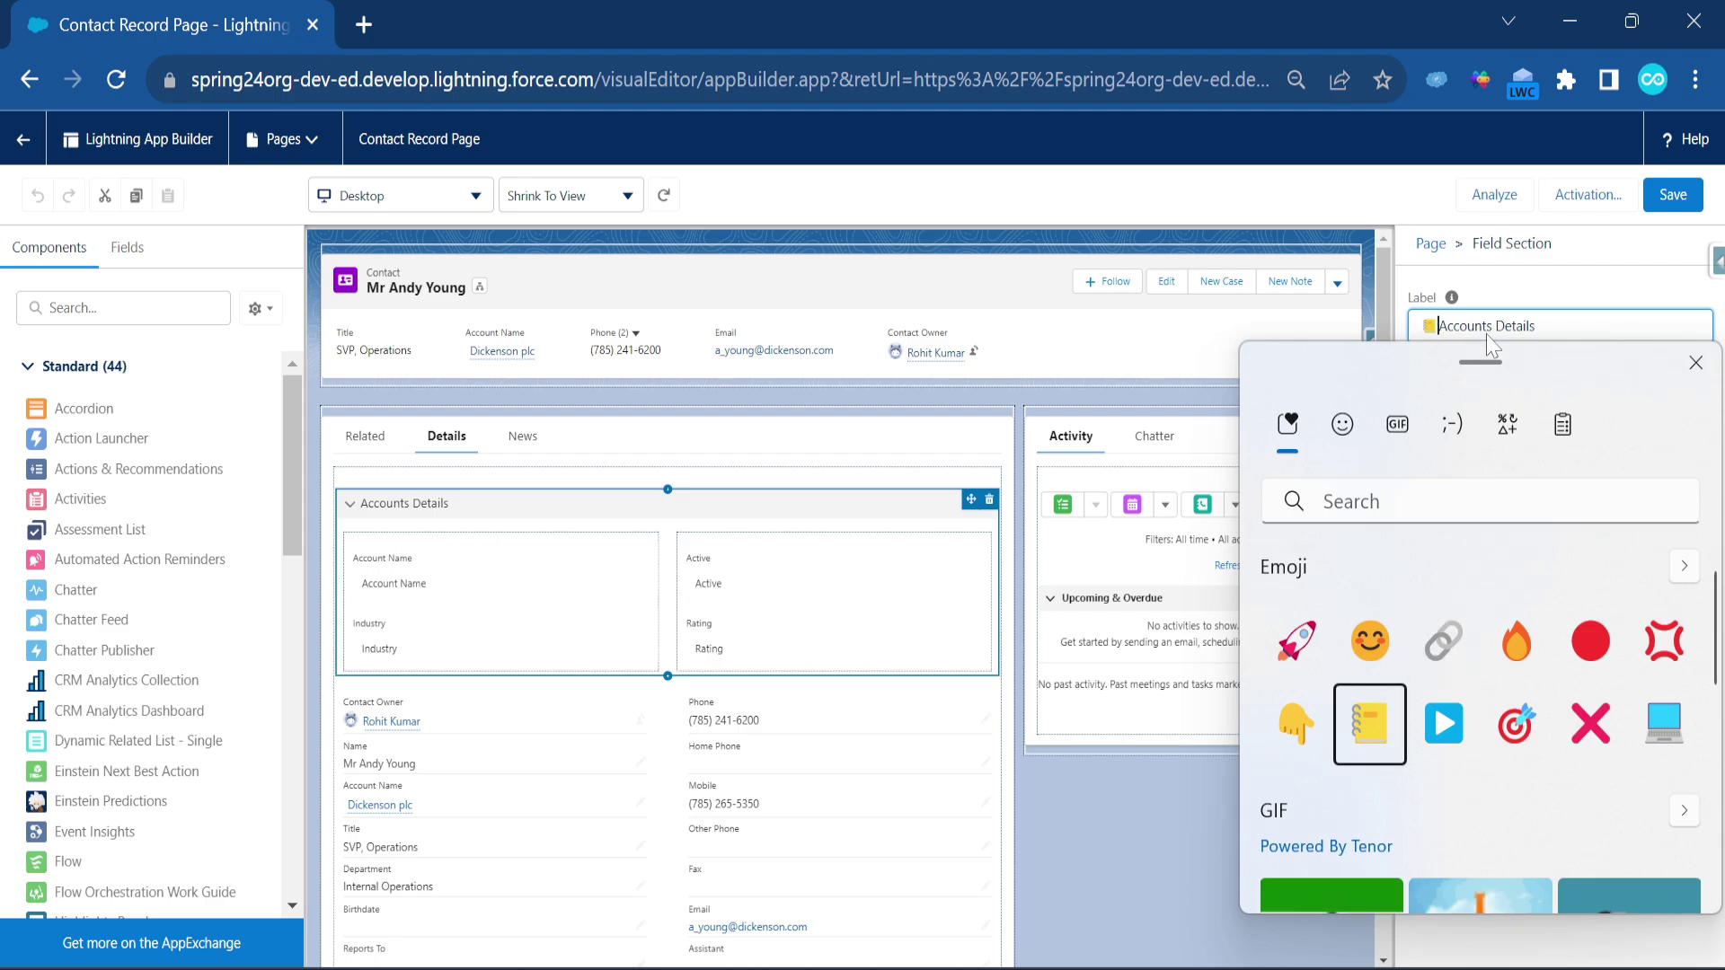
key("Escape")
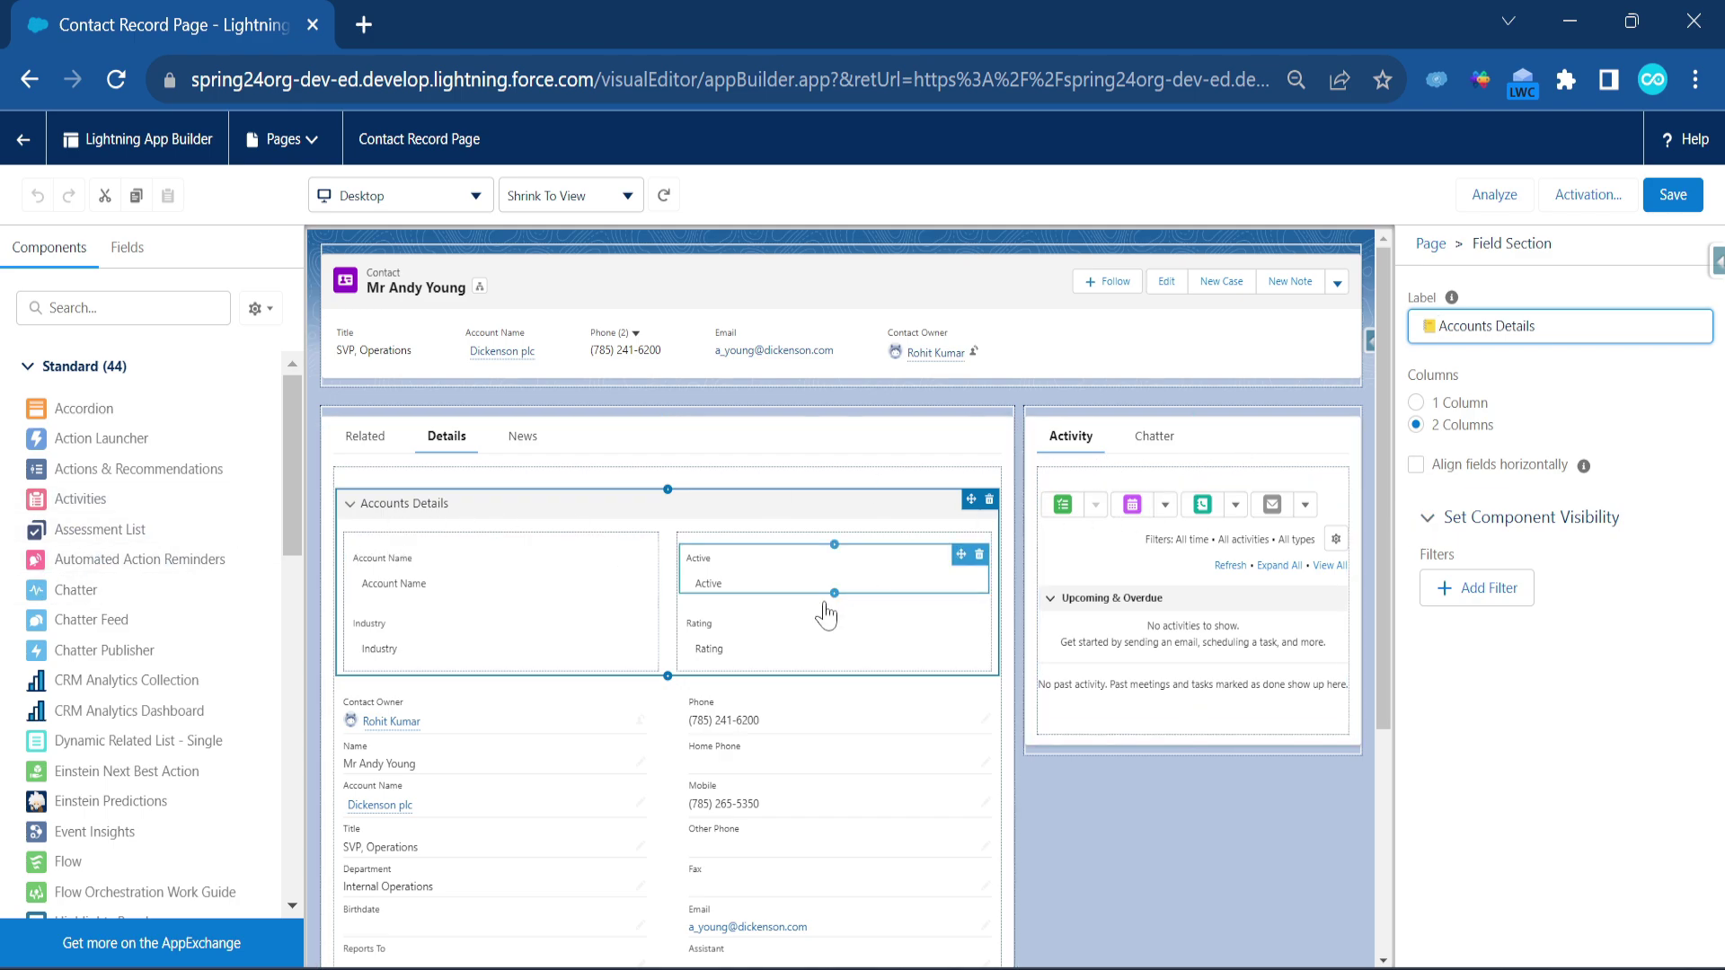
left_click(1417, 465)
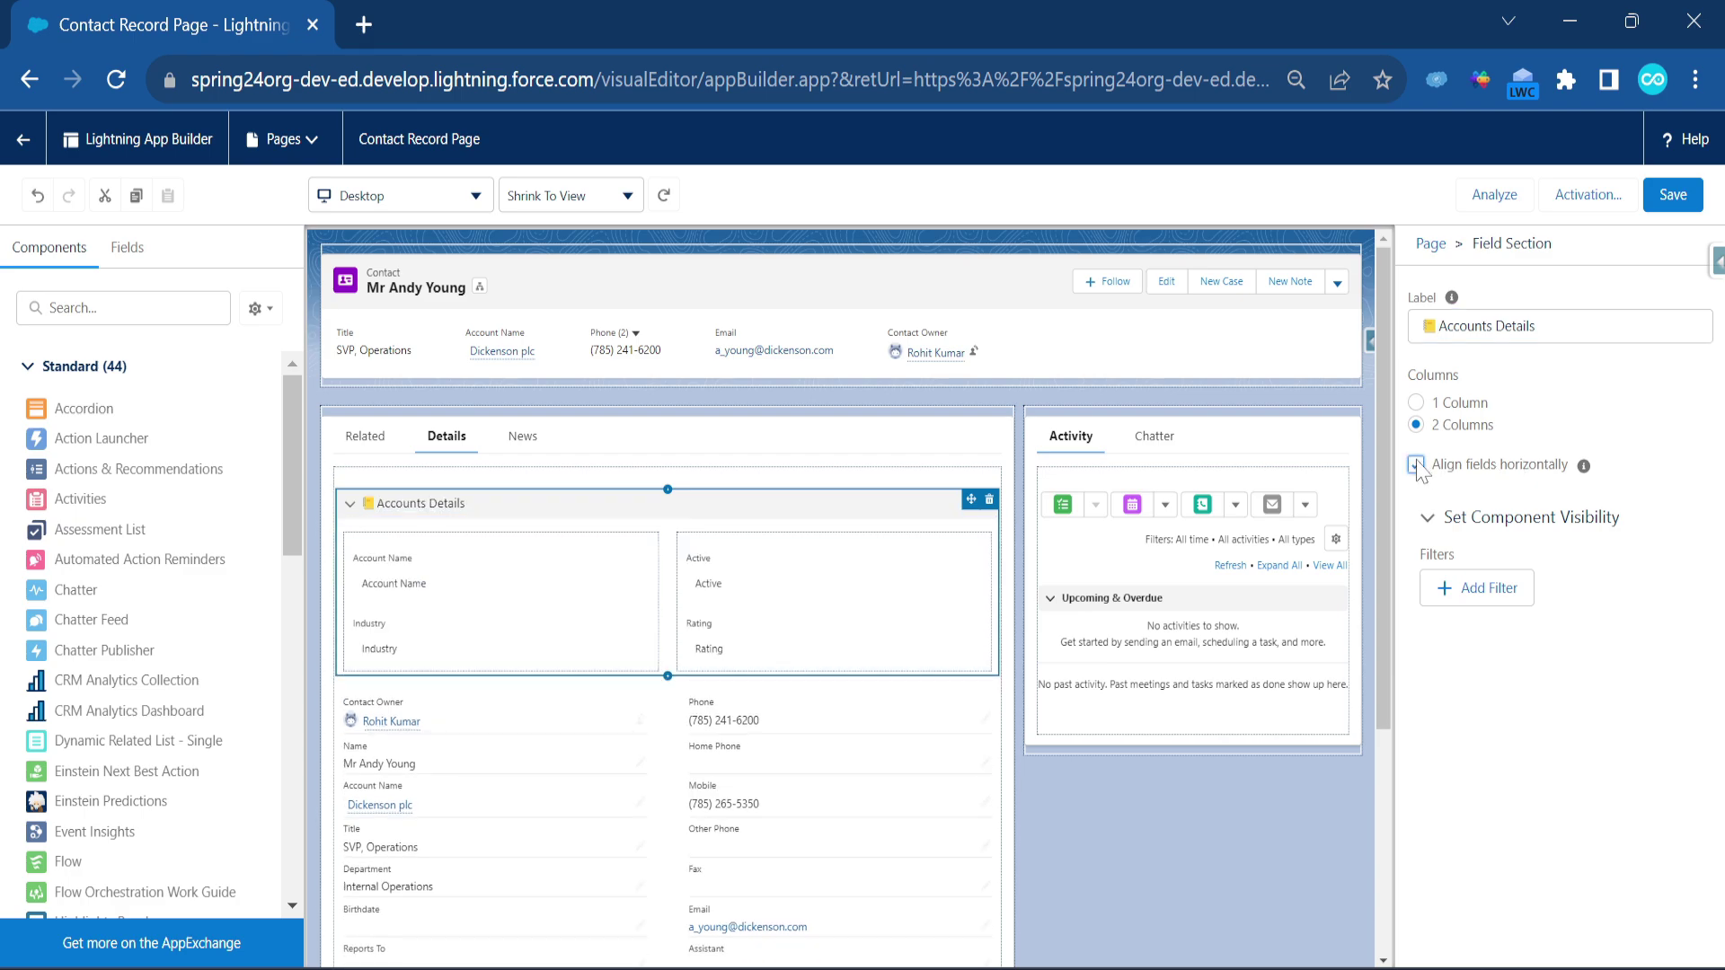
left_click(1420, 468)
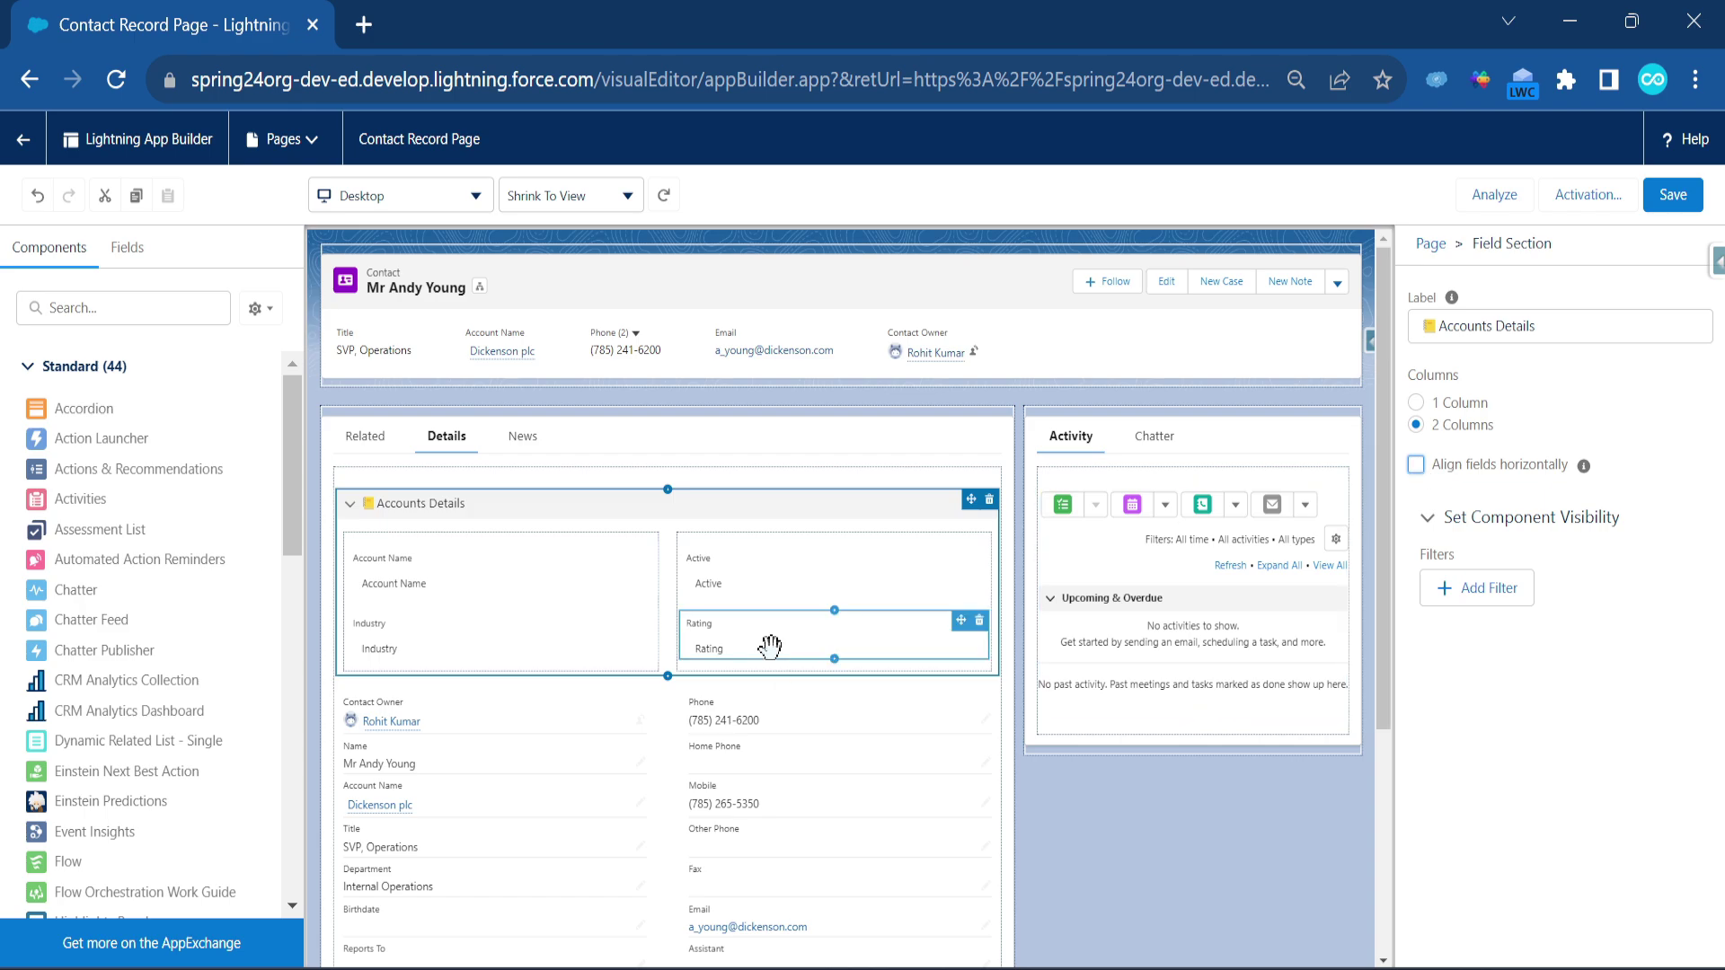
- Try placing an extra field section below the contact details and delete that section
scroll(584, 716, "down", 4)
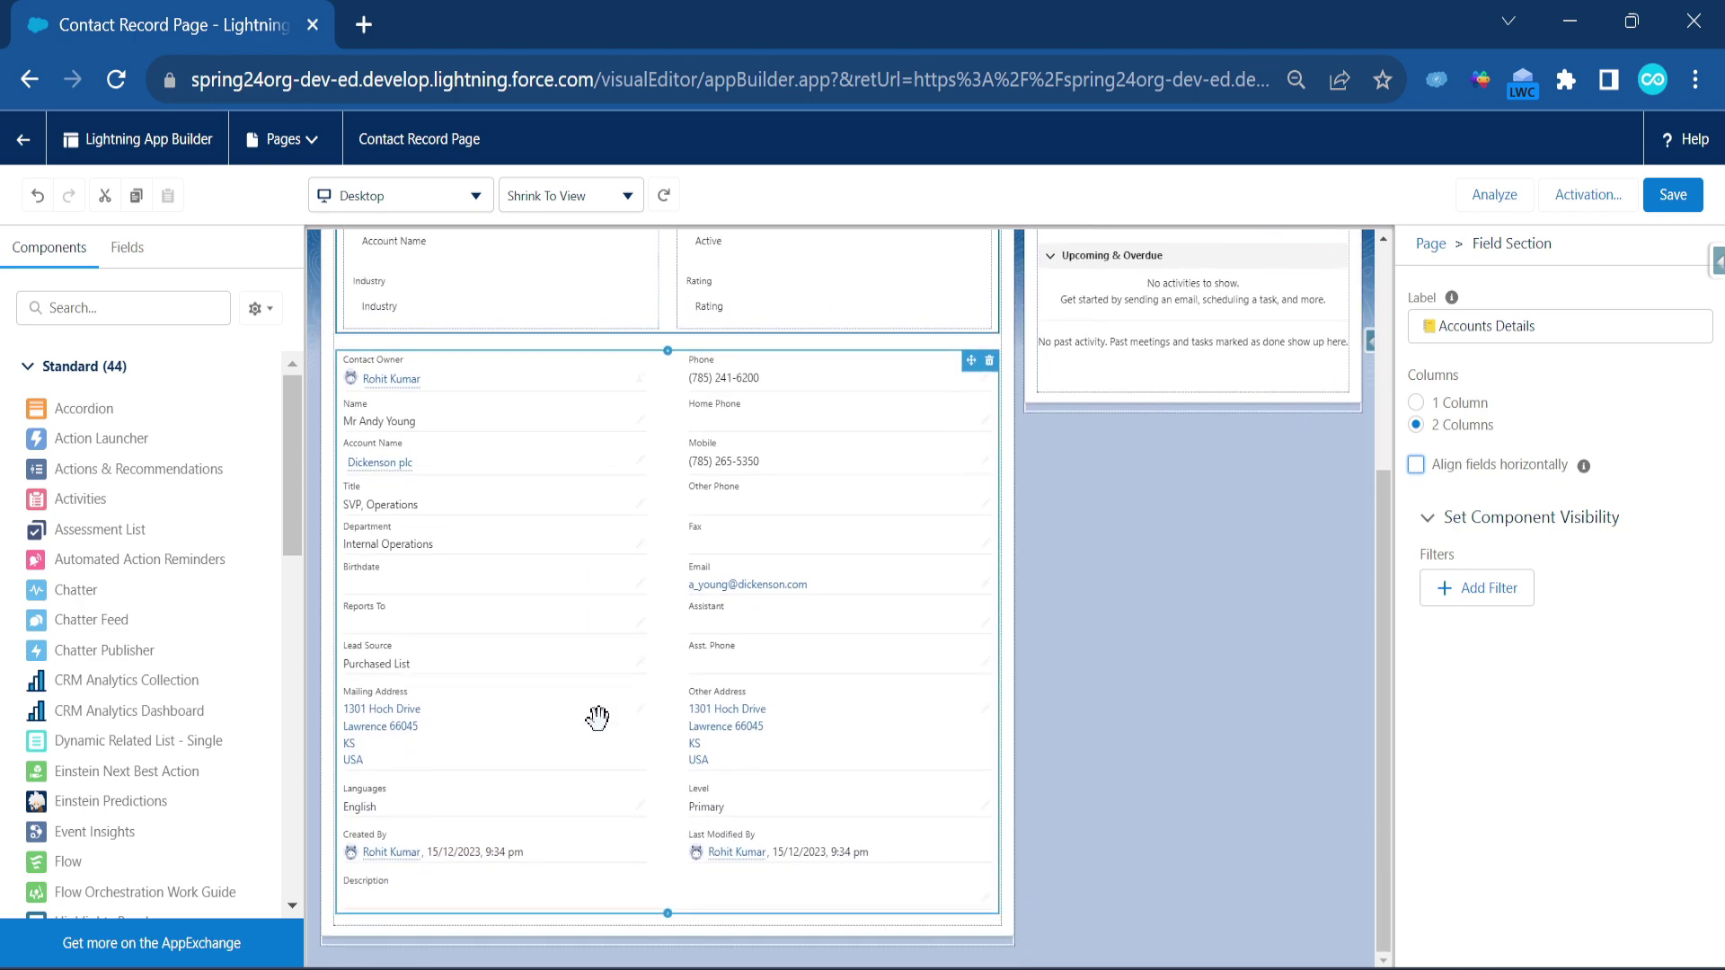
scroll(447, 470, "up", 3)
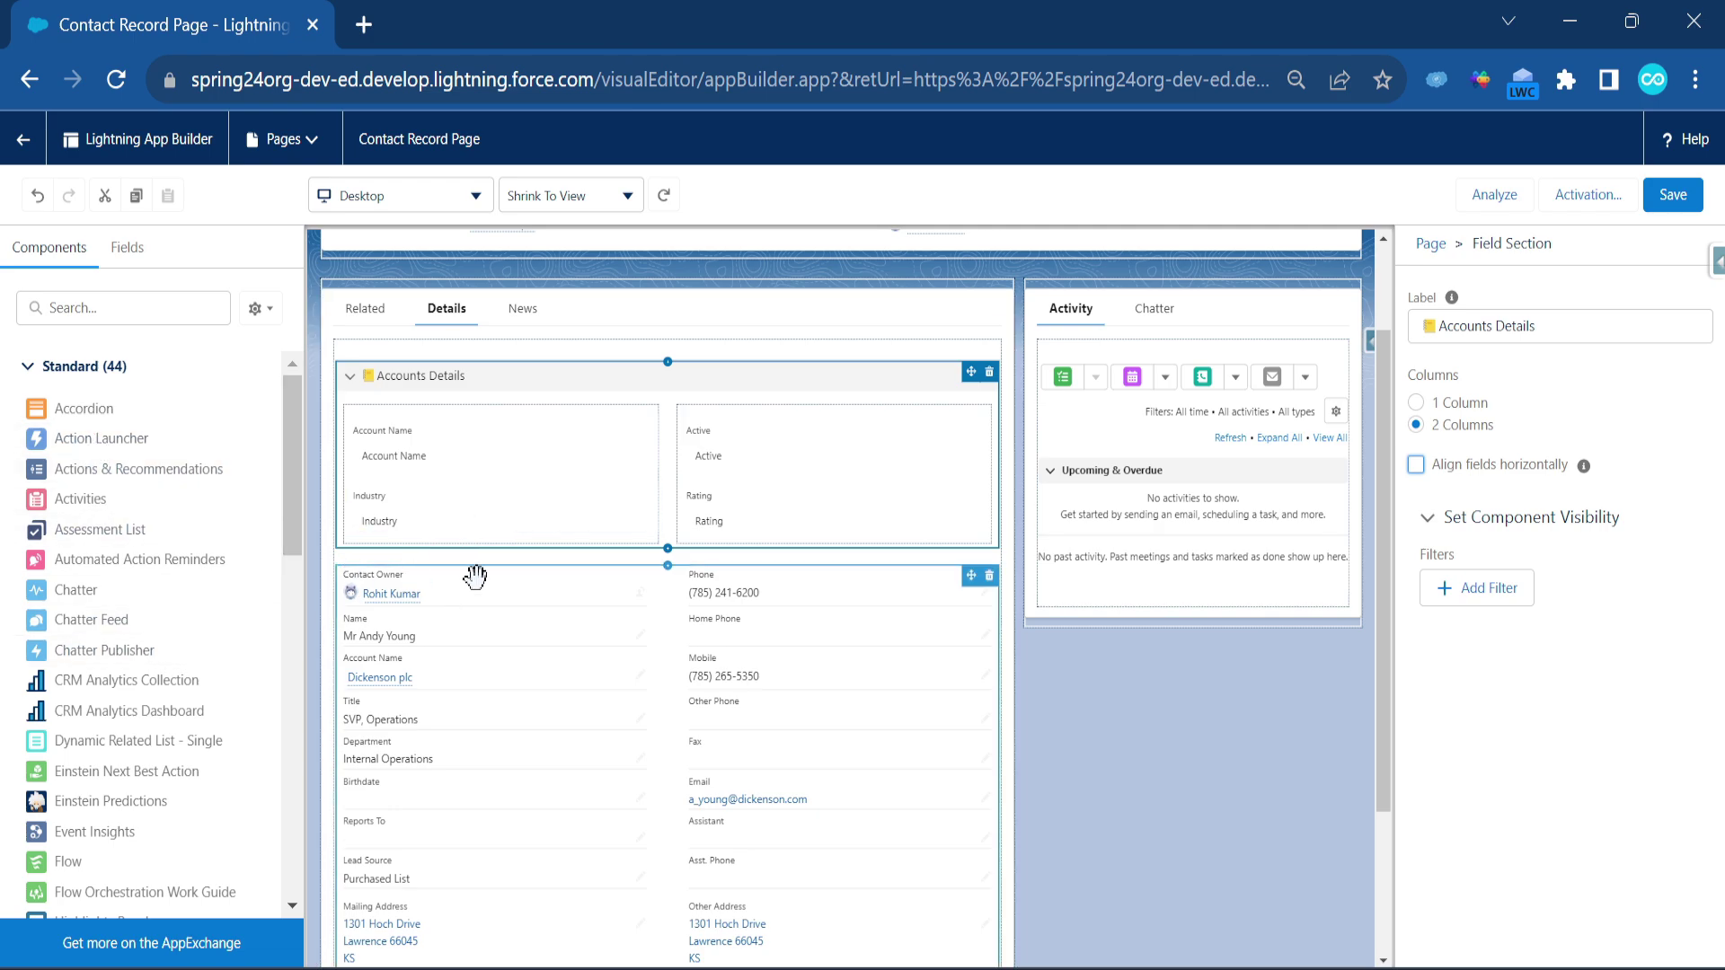
left_click(126, 247)
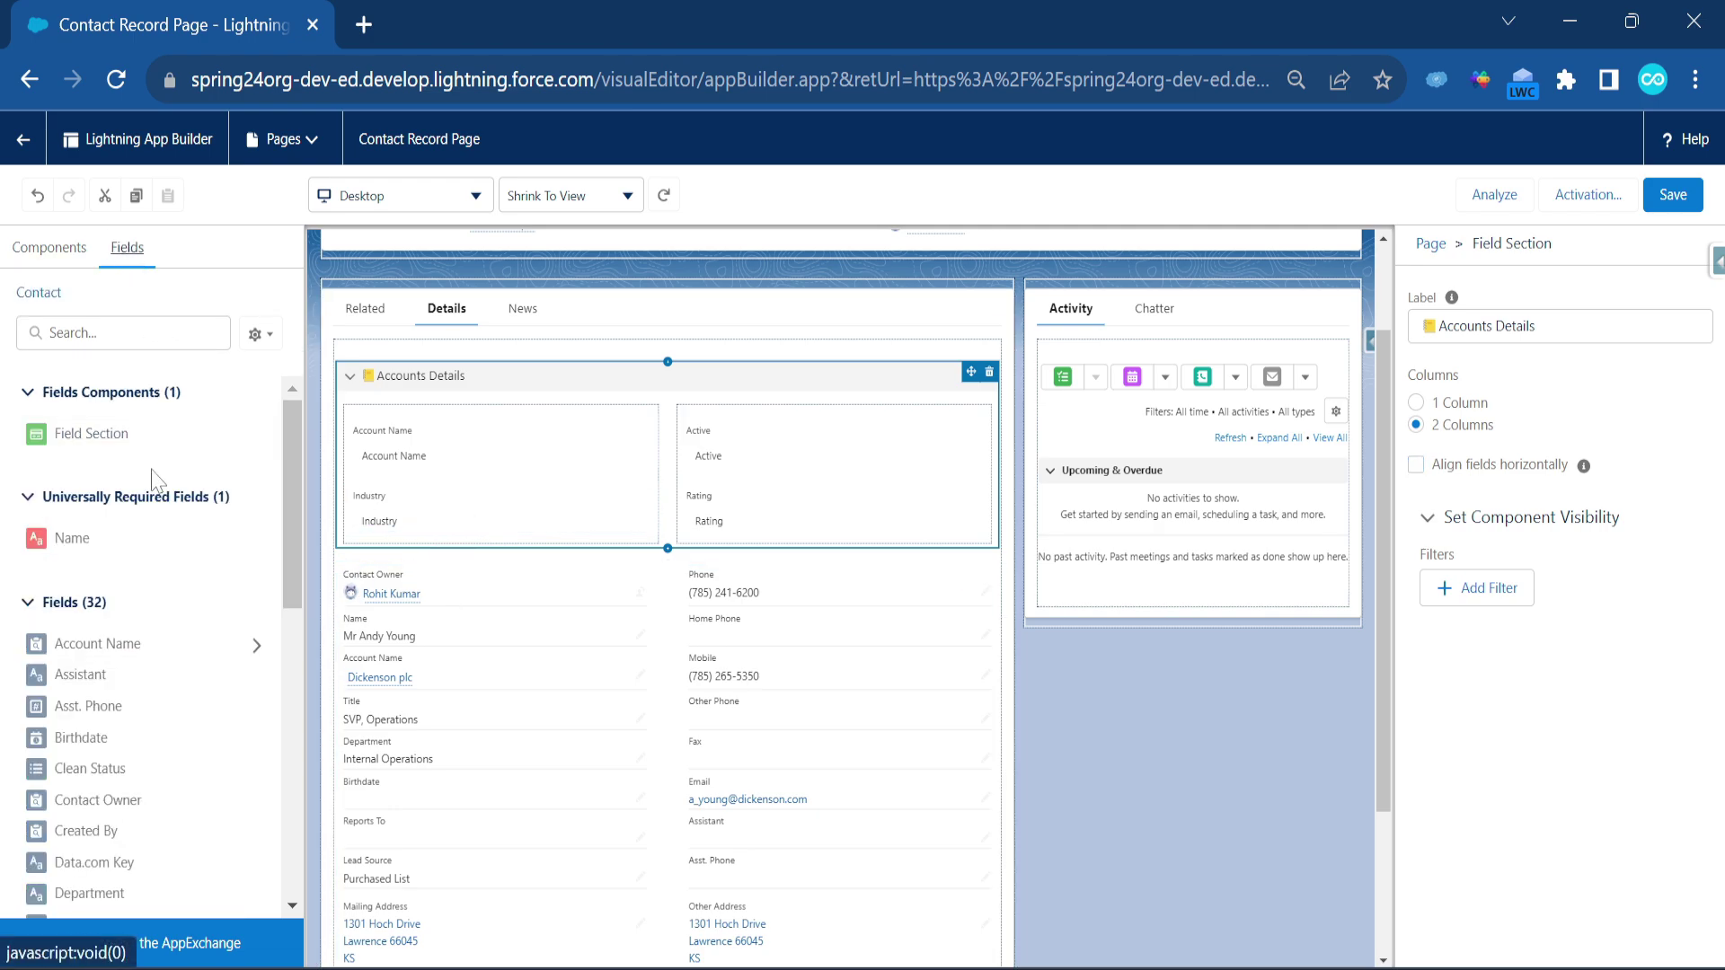
left_click_drag(127, 434, 396, 572)
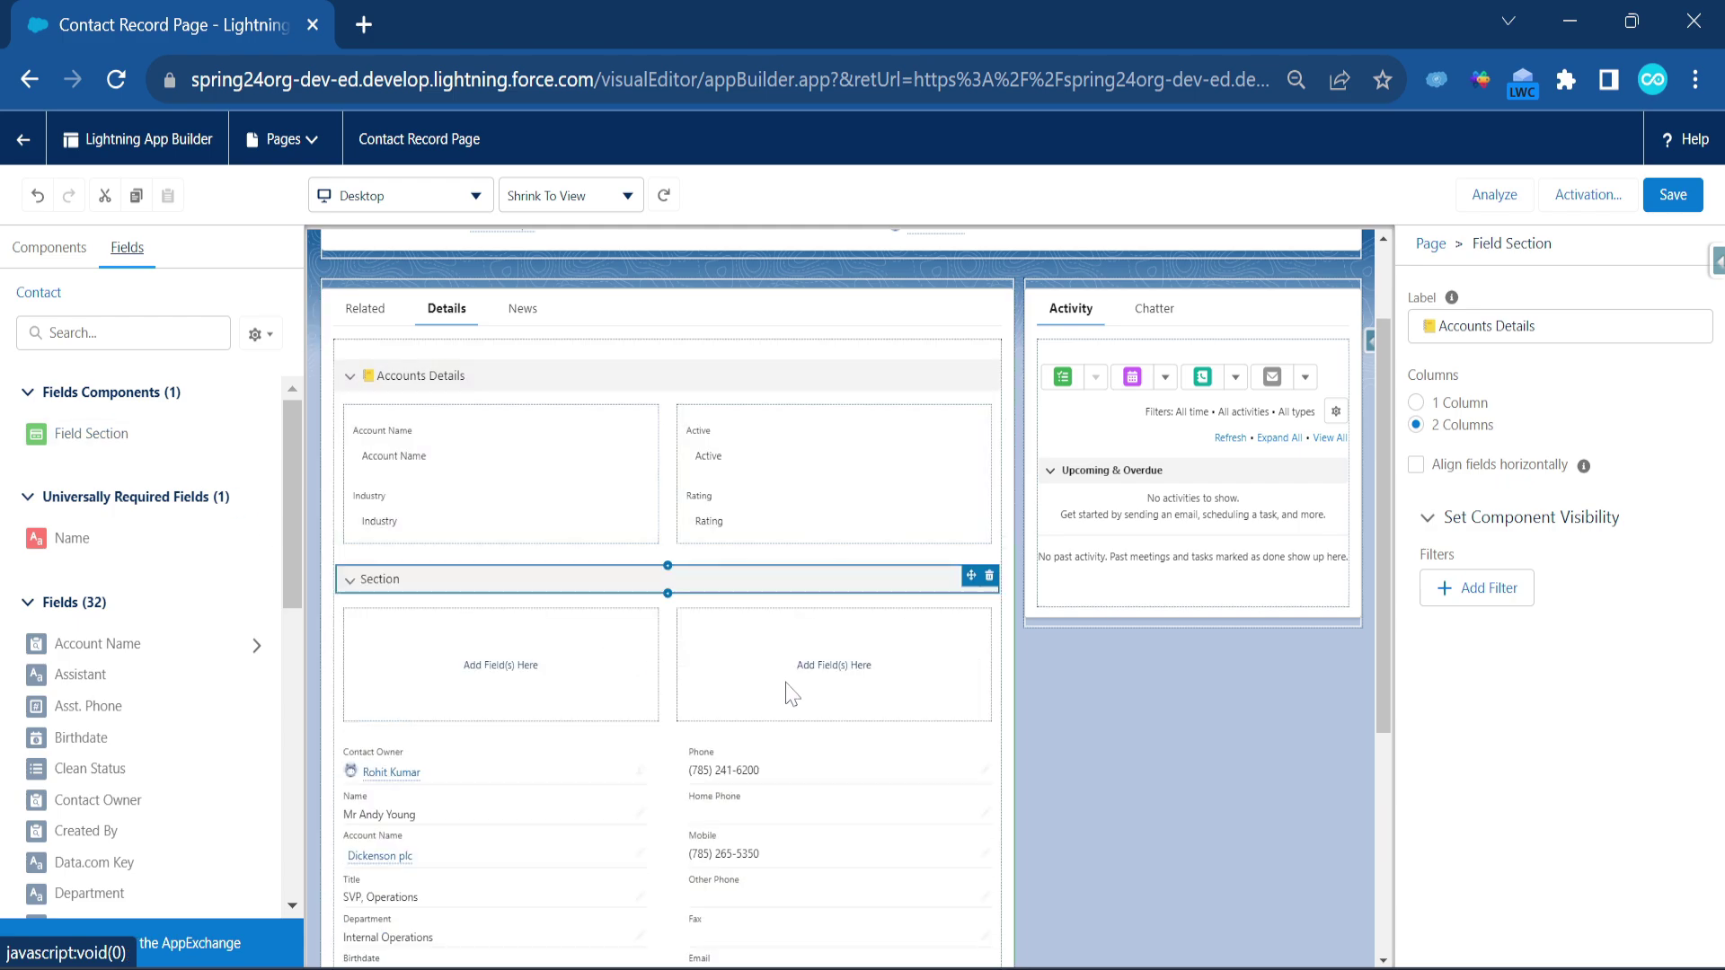
left_click_drag(446, 773, 460, 604)
scroll(874, 709, "down", 5)
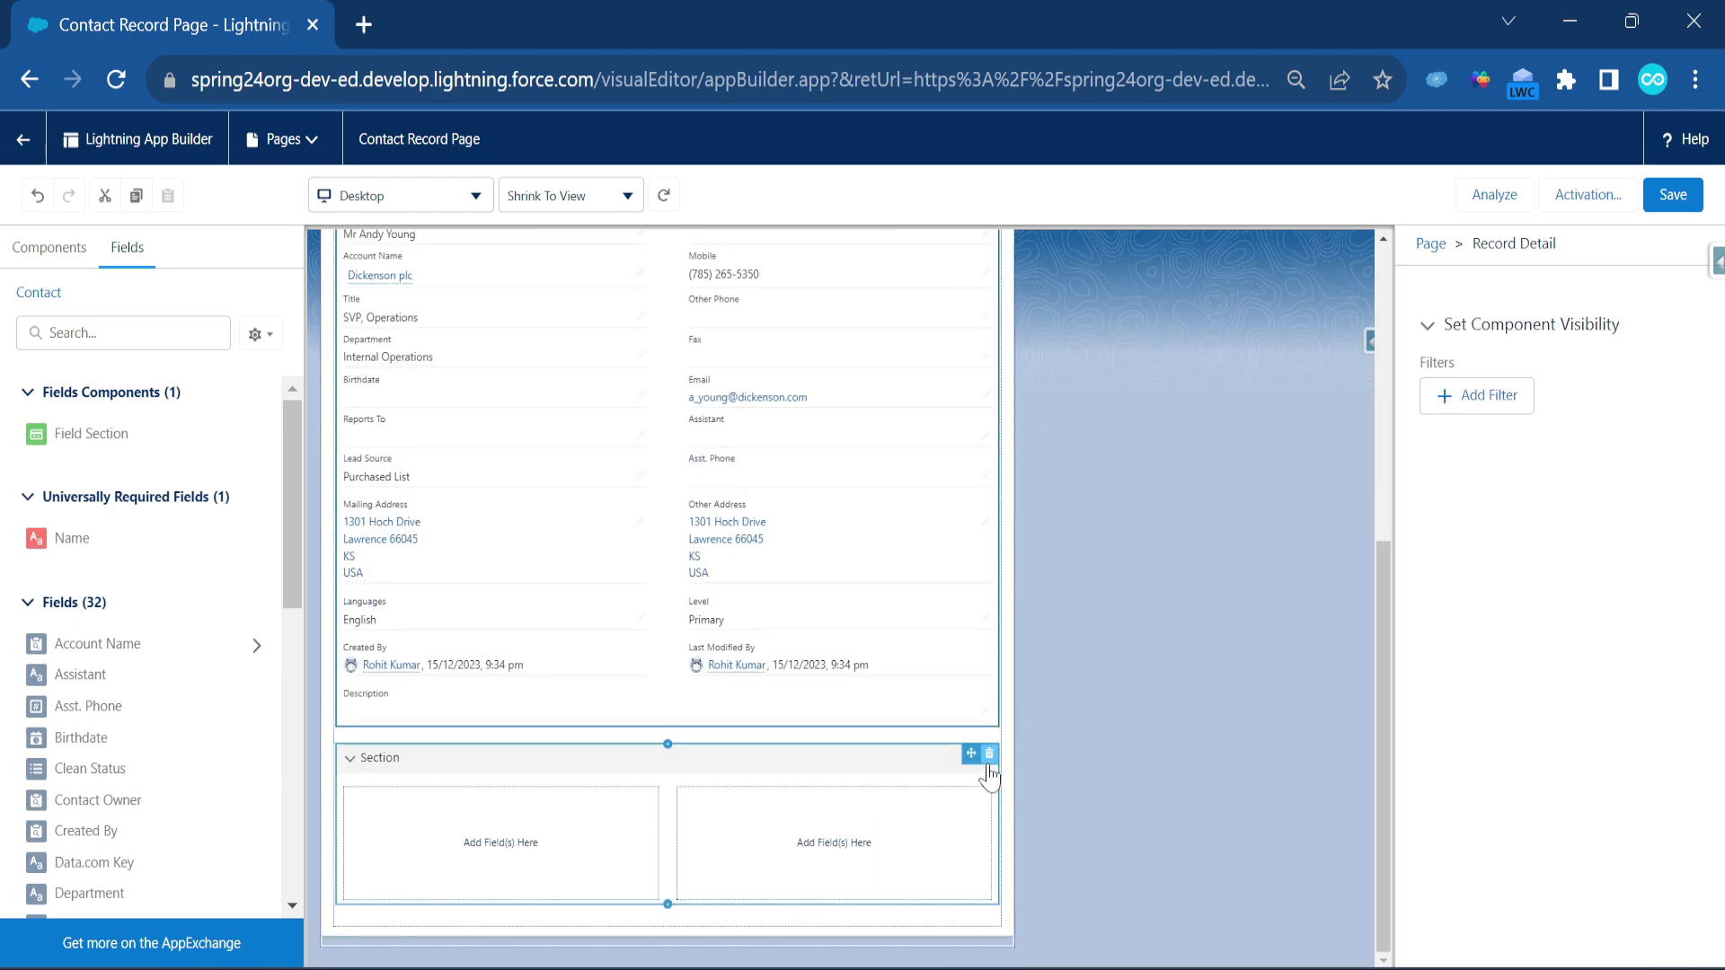
left_click(984, 759)
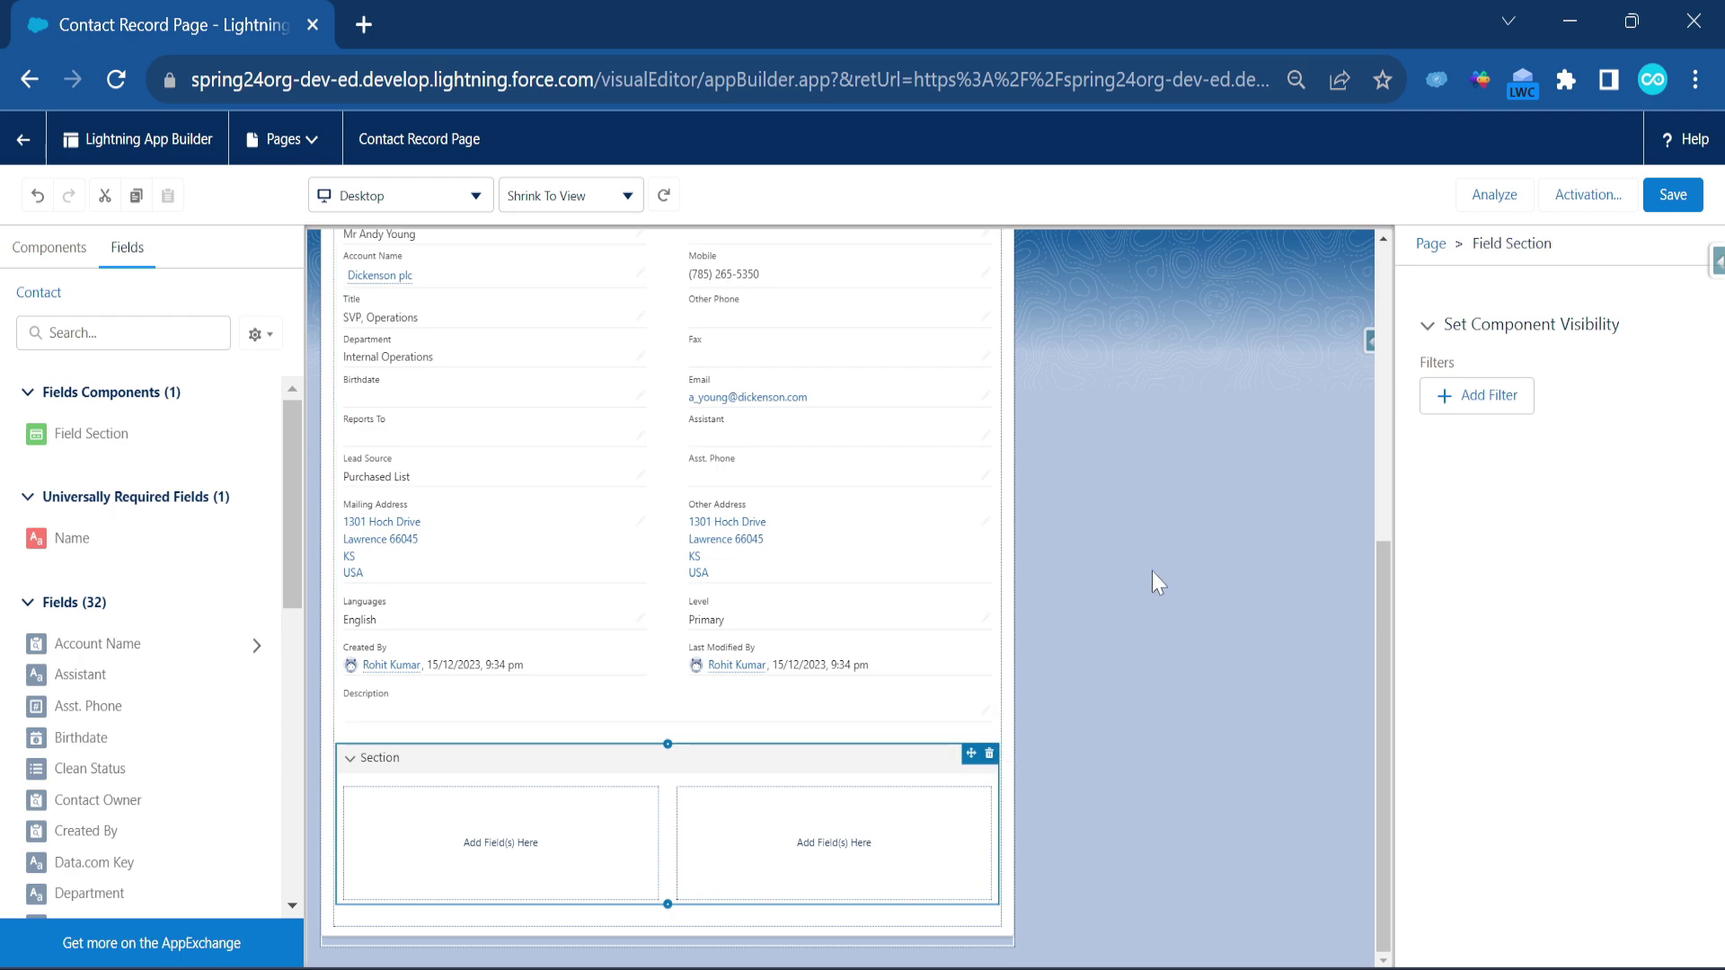
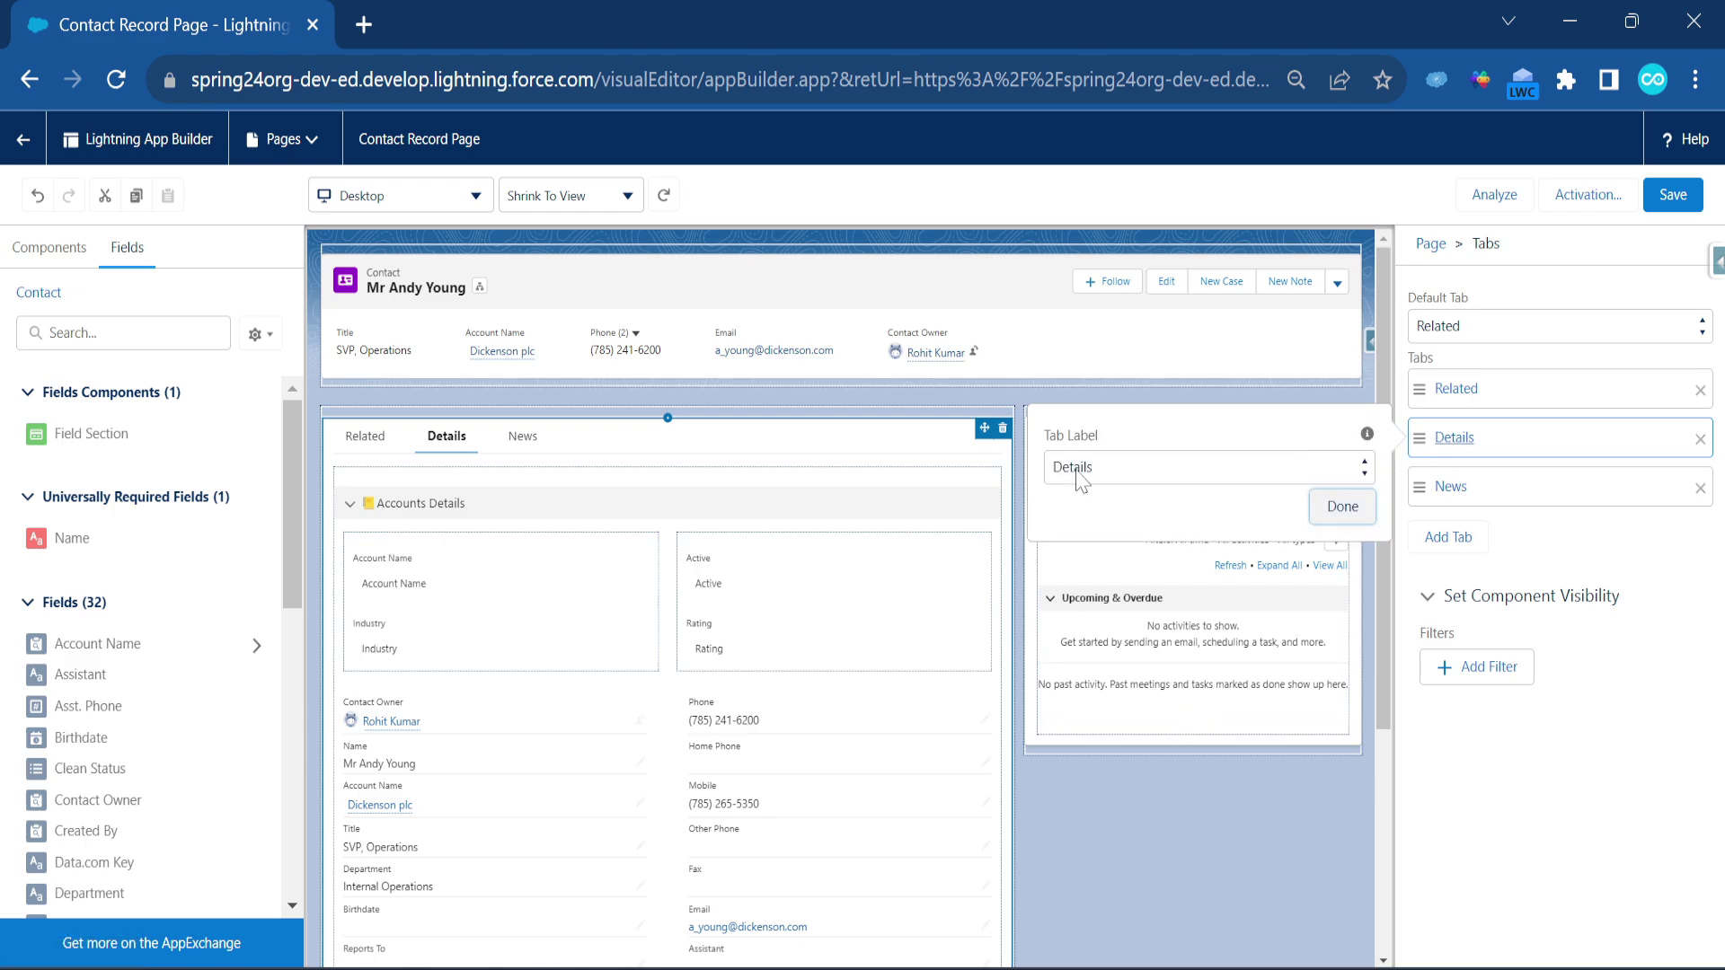
- Give the Details tab the custom label "Details" preceded by a blue play-button emoji
left_click(1107, 471)
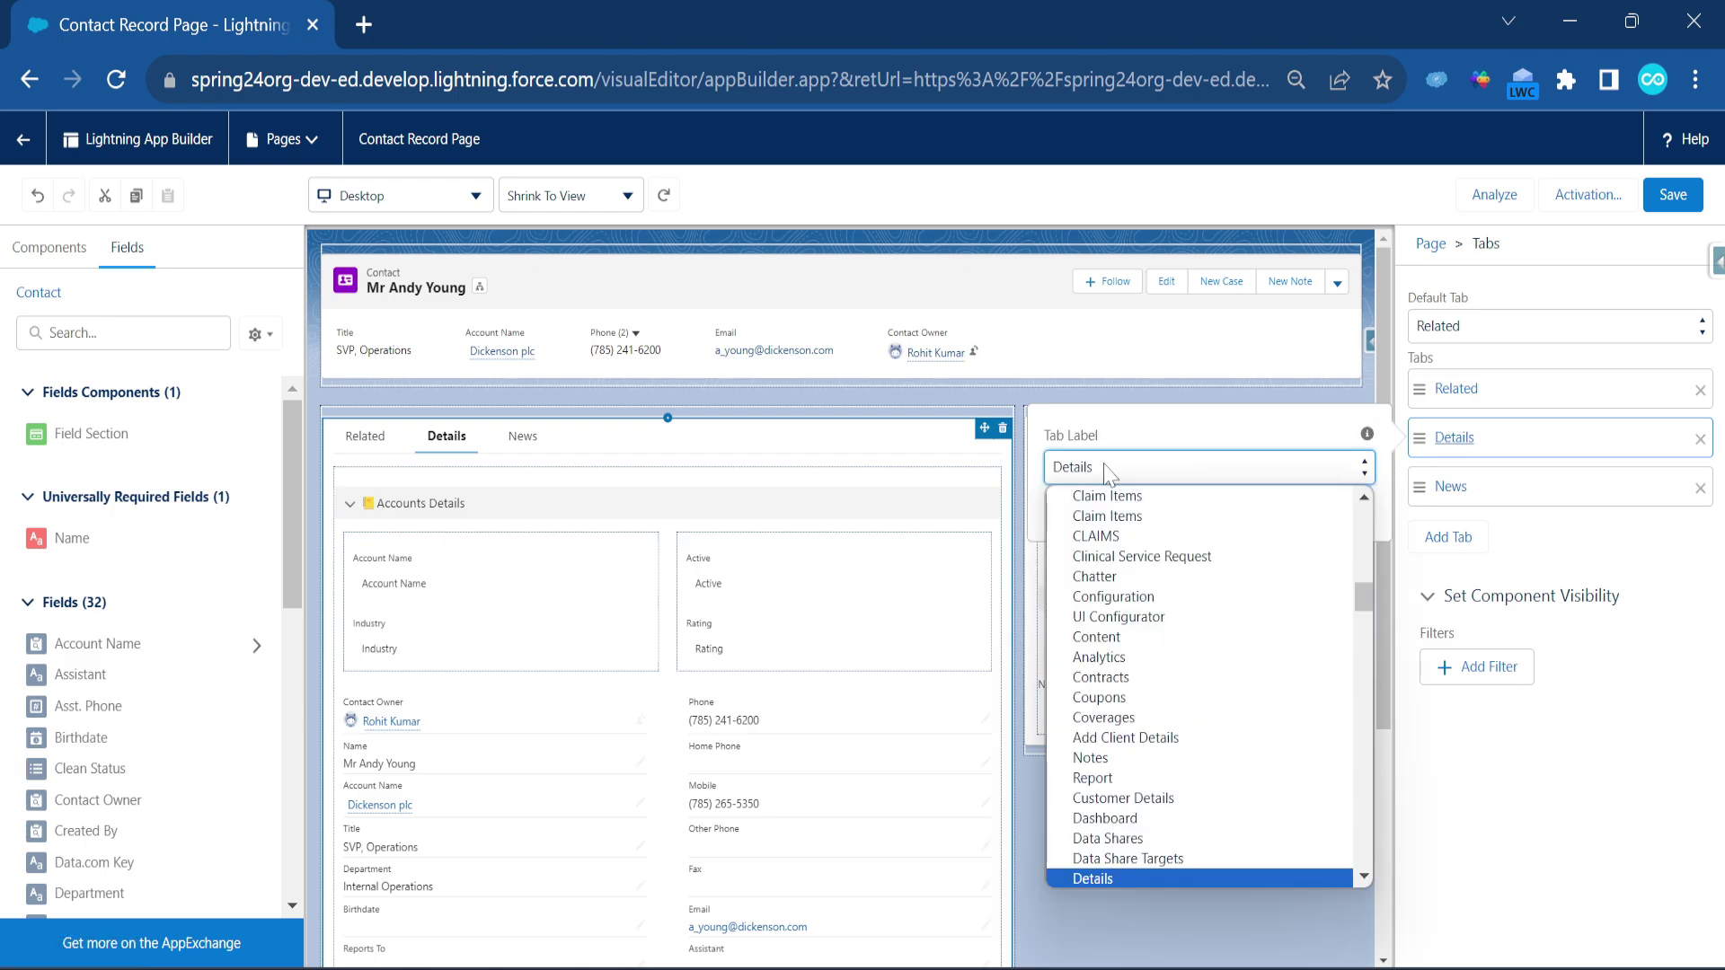
scroll(1194, 609, "down", 15)
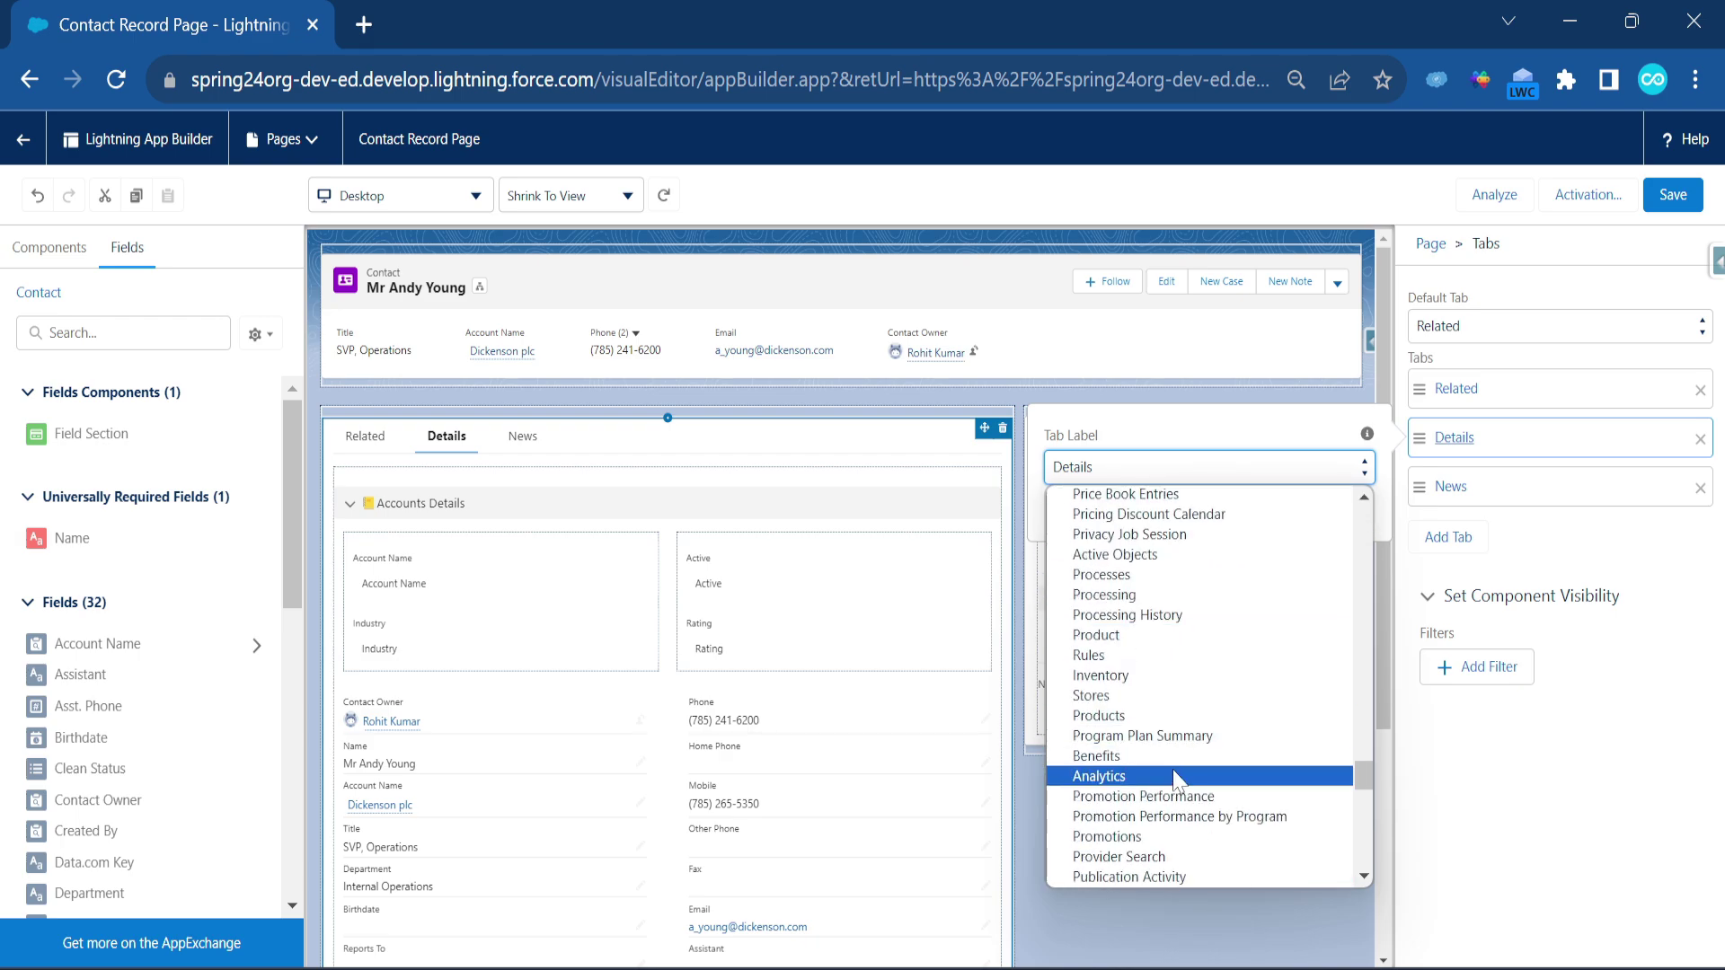
scroll(1168, 781, "up", 20)
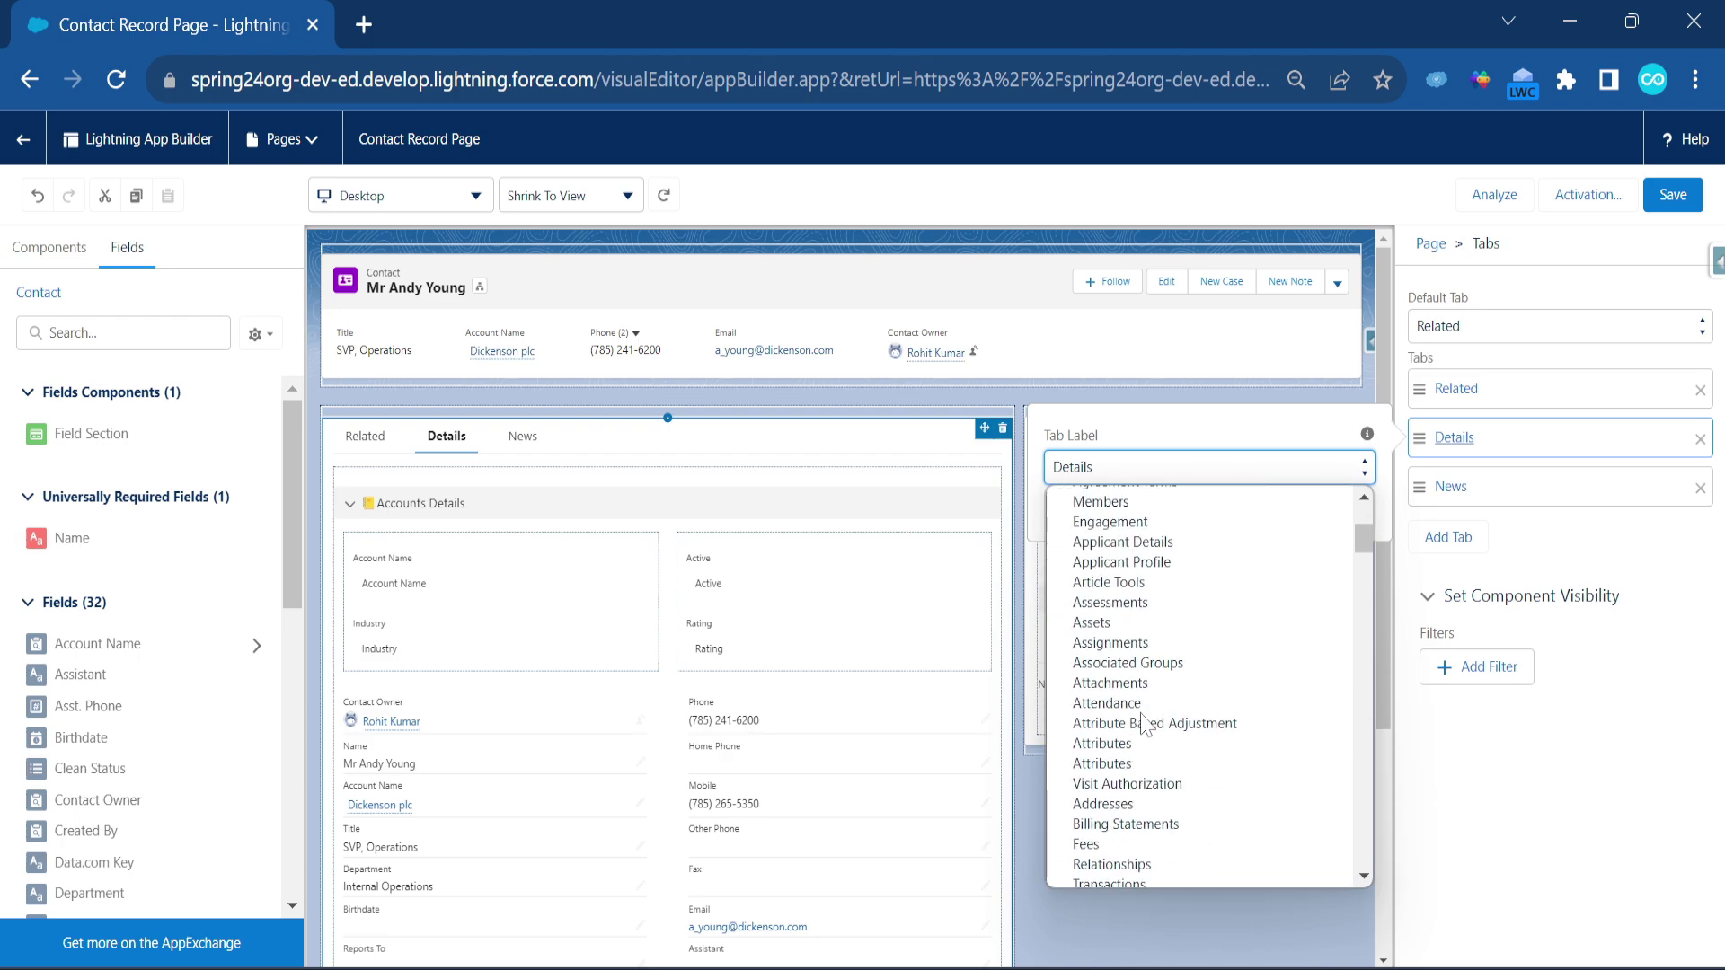
left_click(1109, 495)
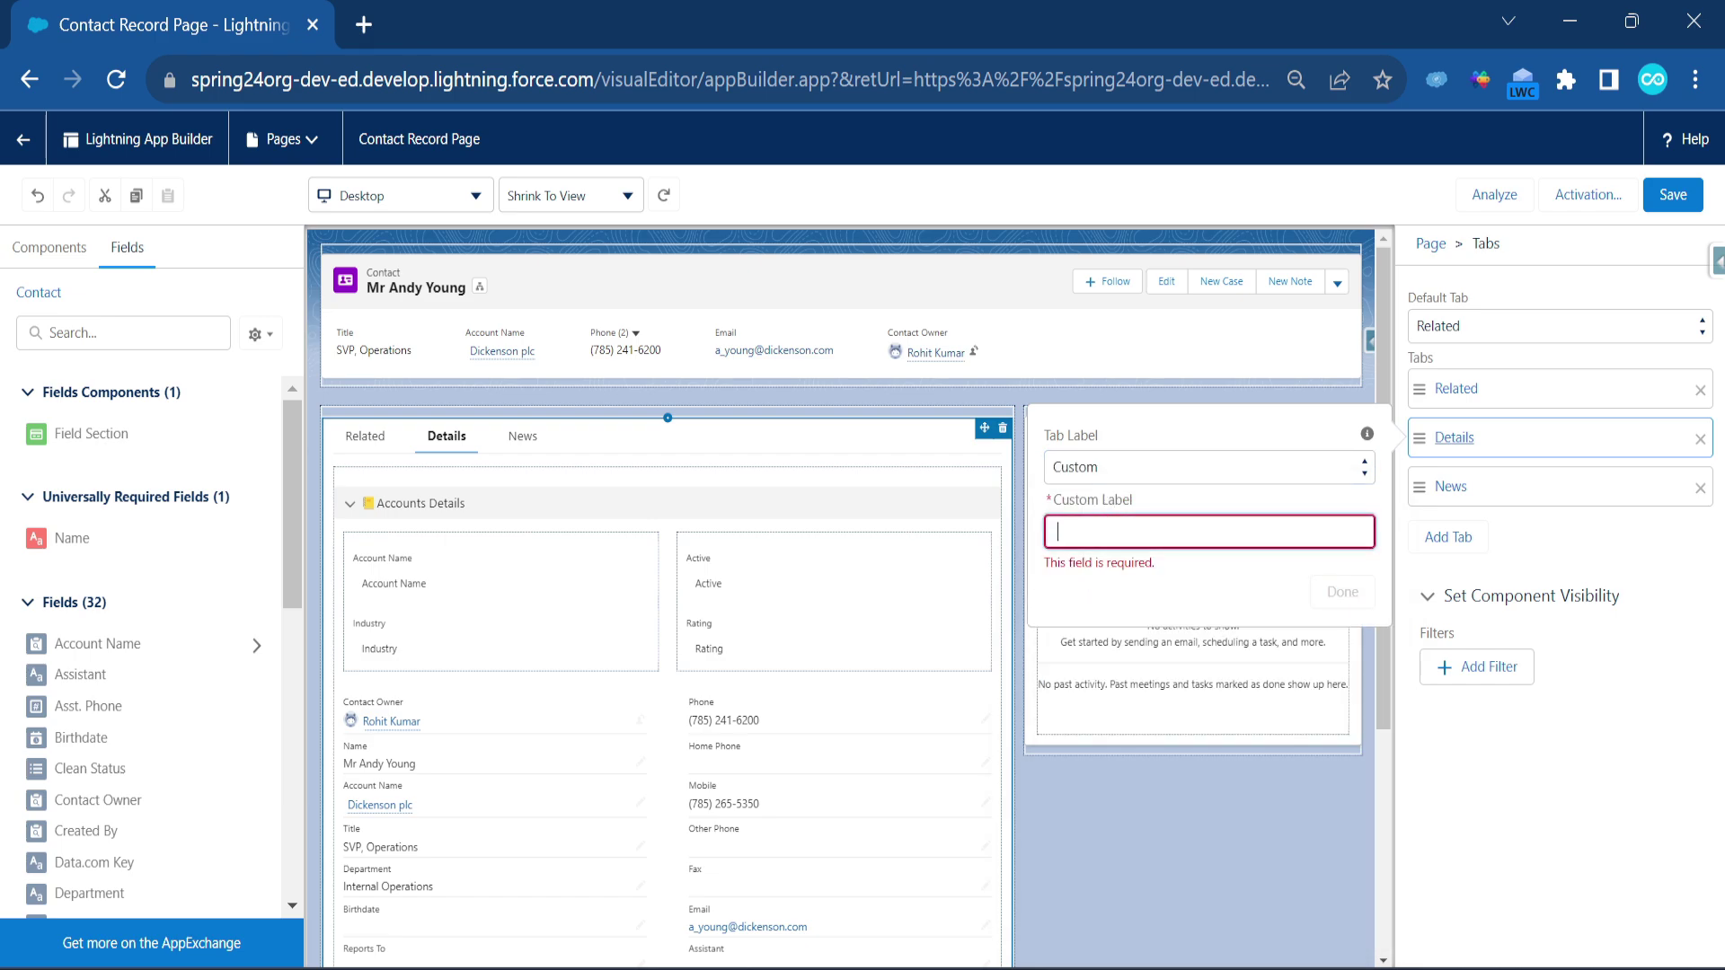
key("super+period")
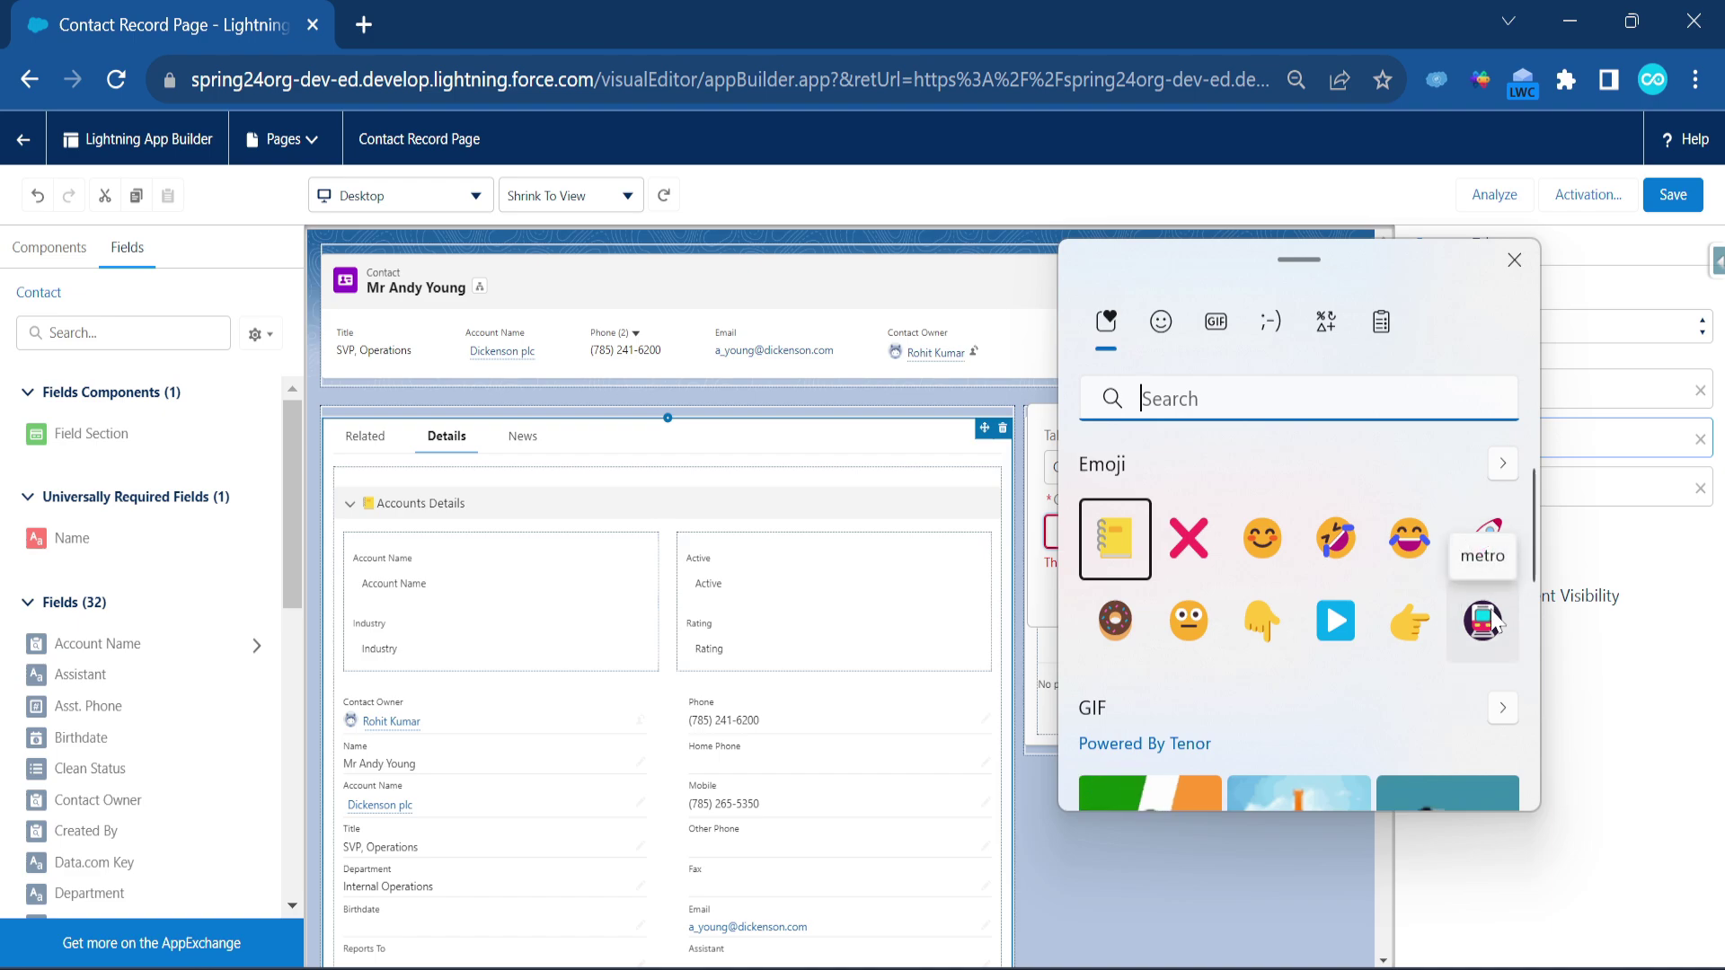
left_click(1336, 620)
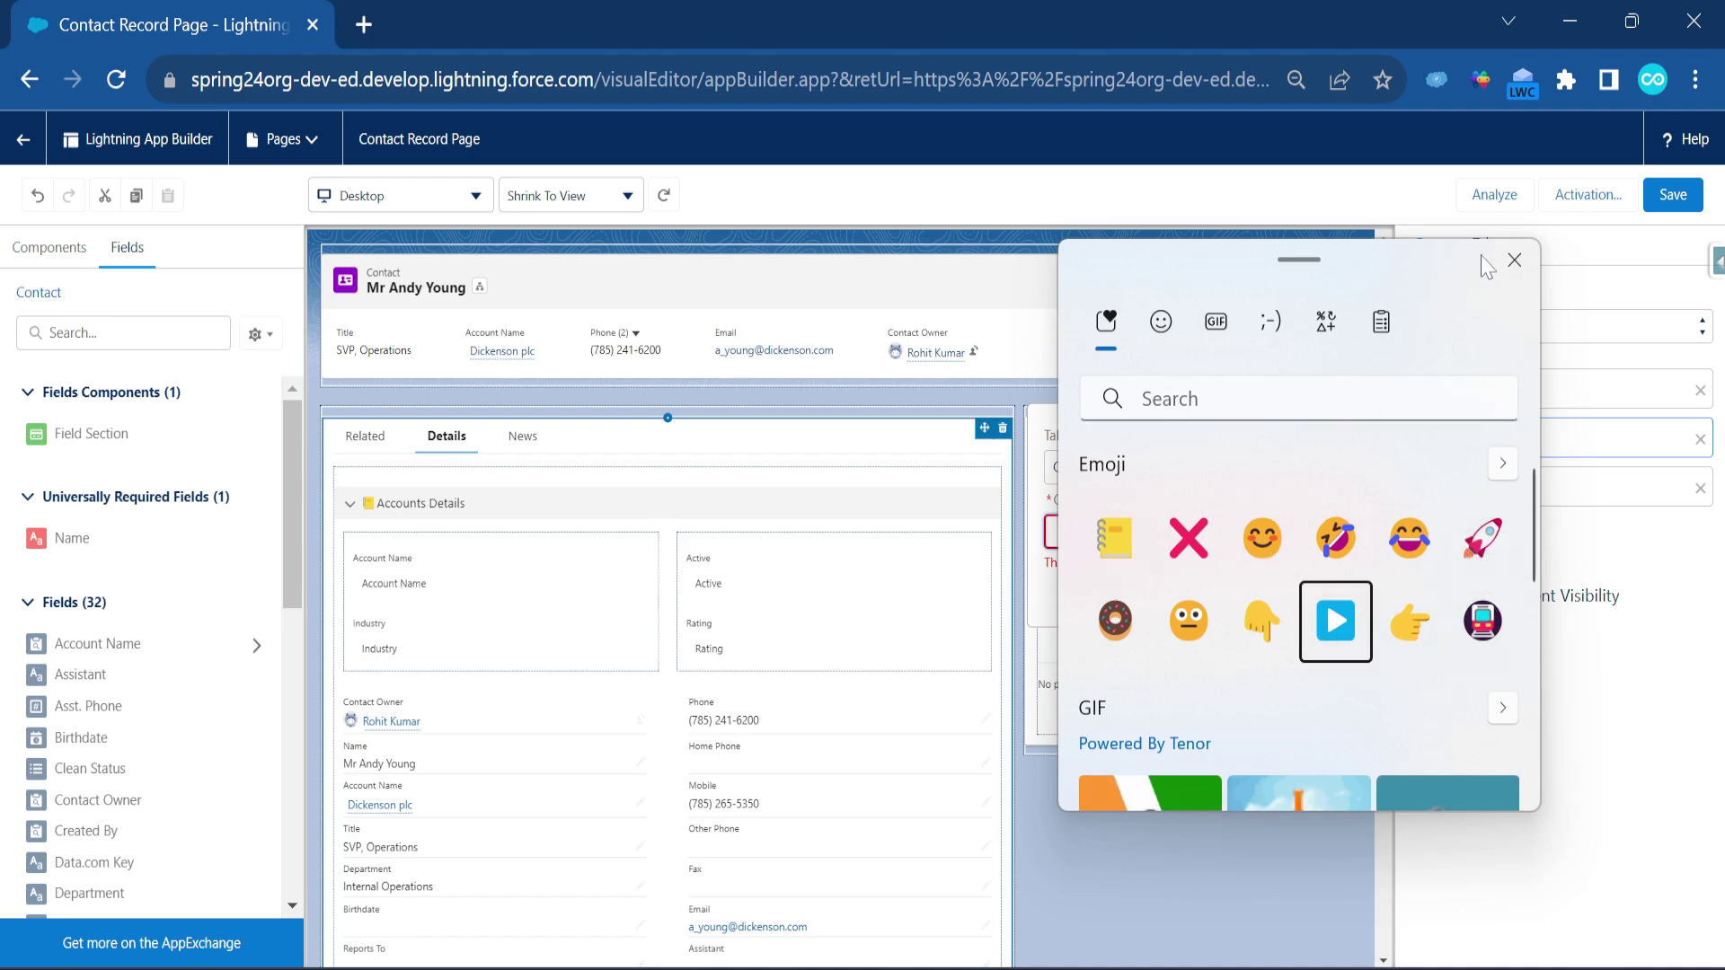
left_click(1514, 261)
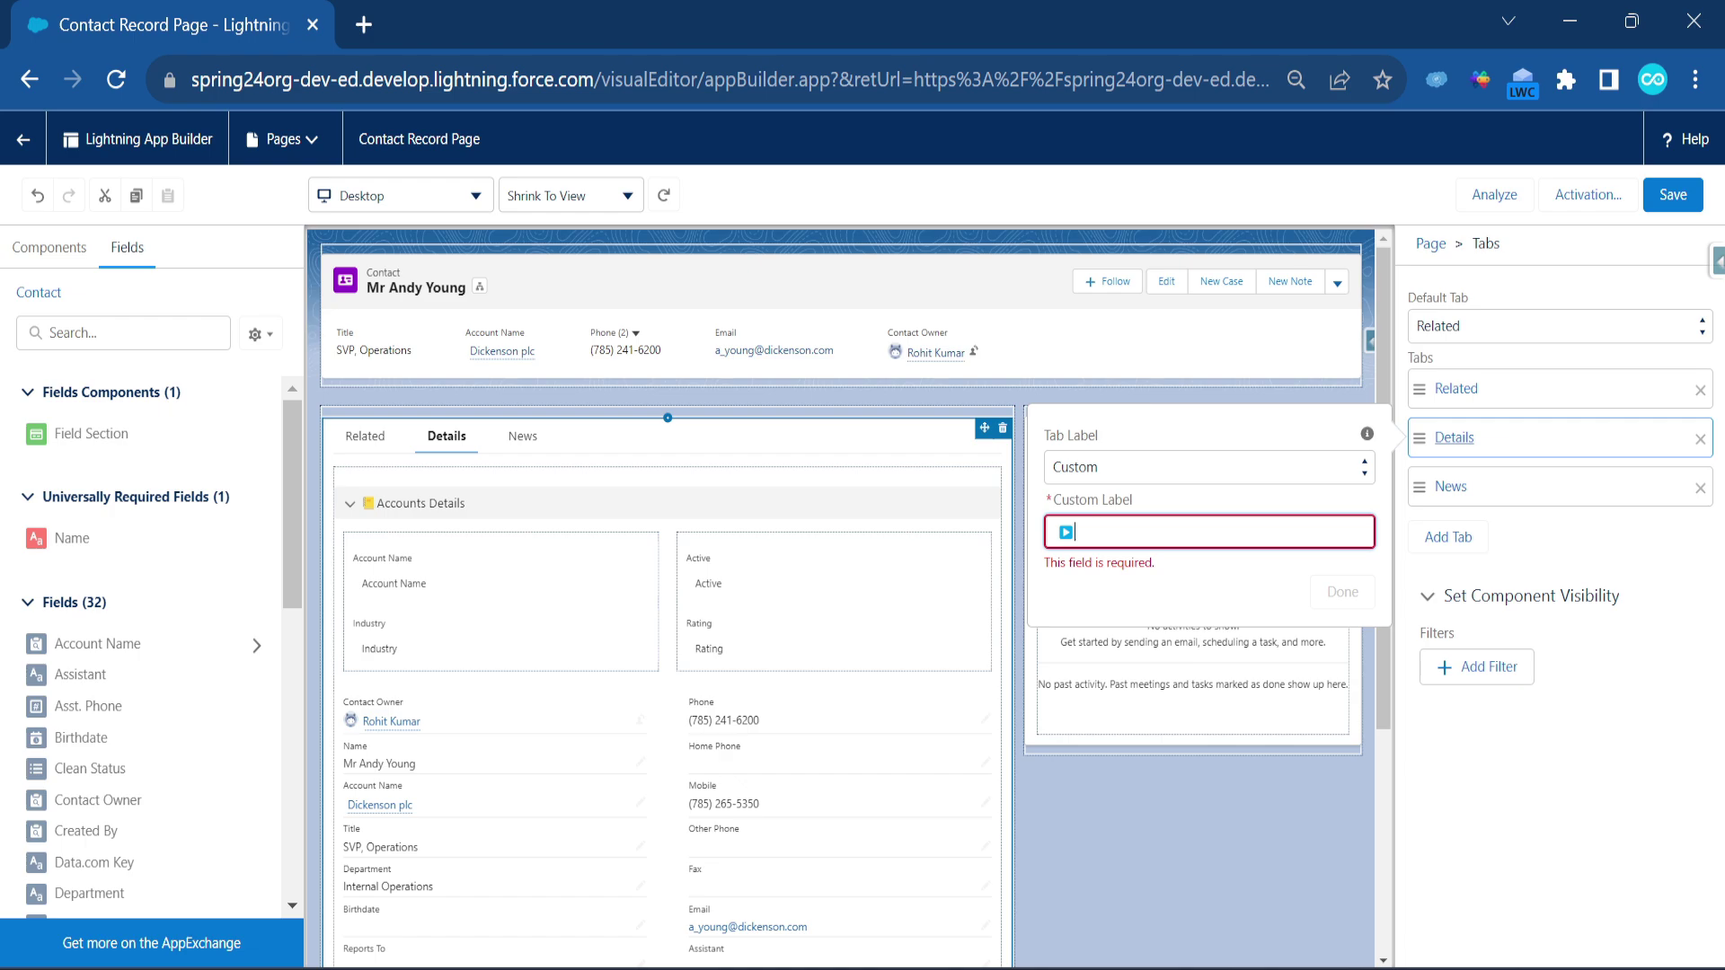
type("Details")
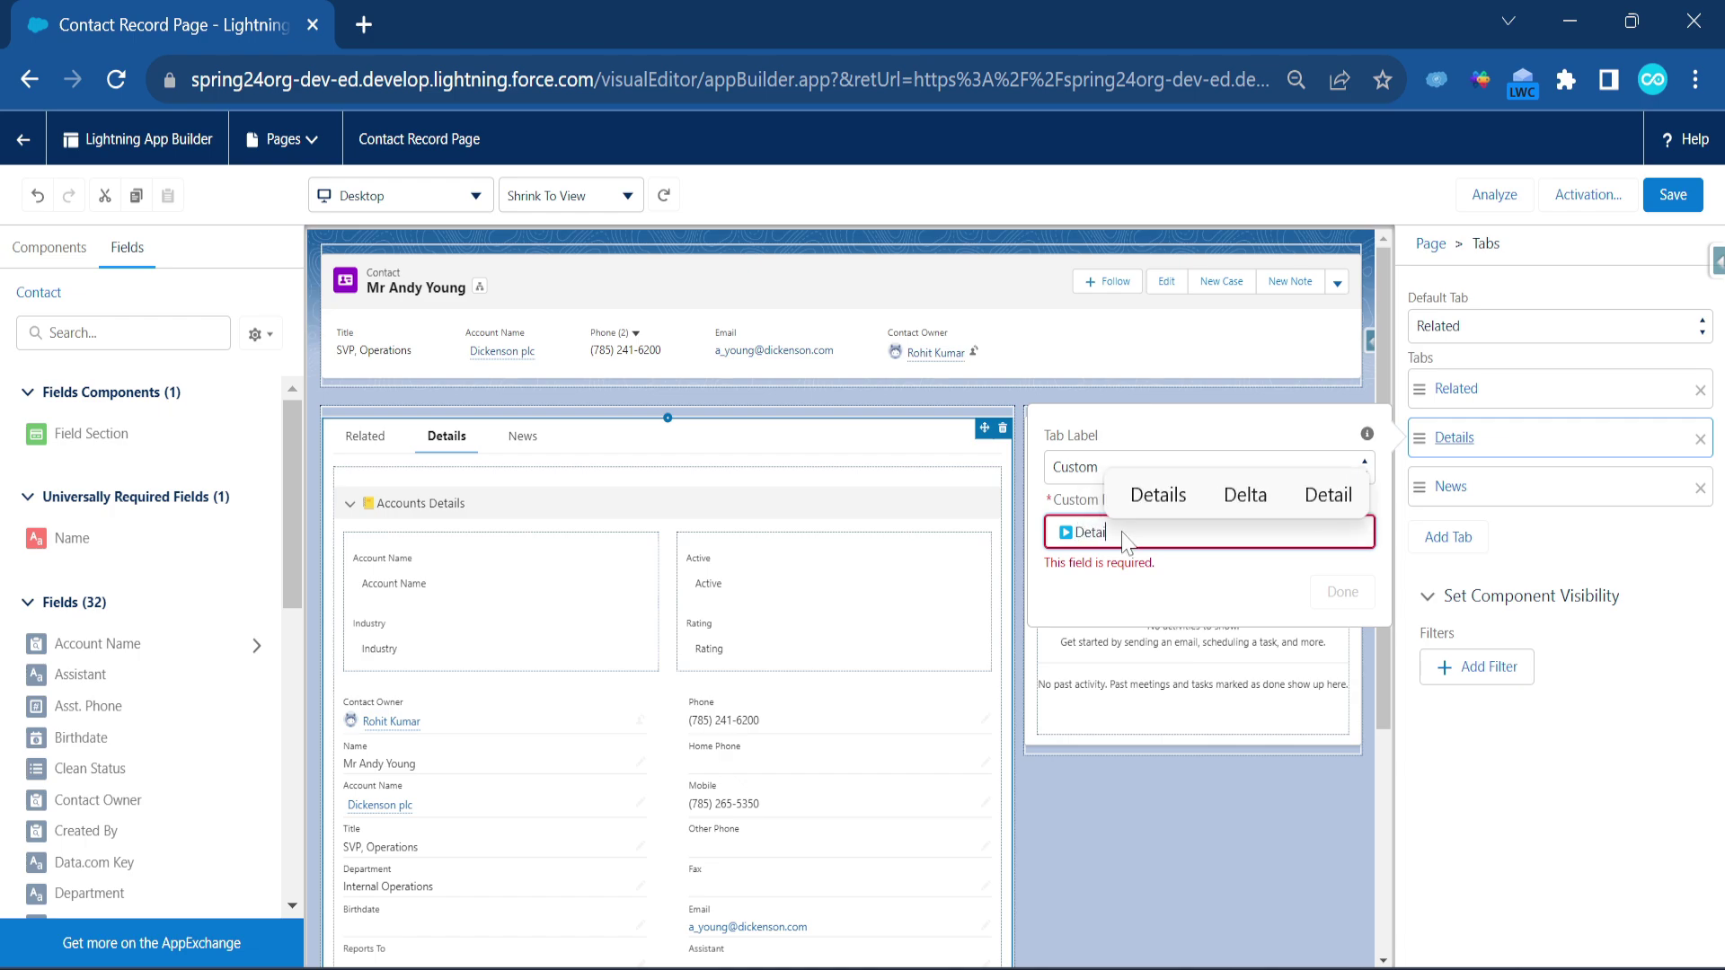
left_click(1249, 620)
left_click(1333, 575)
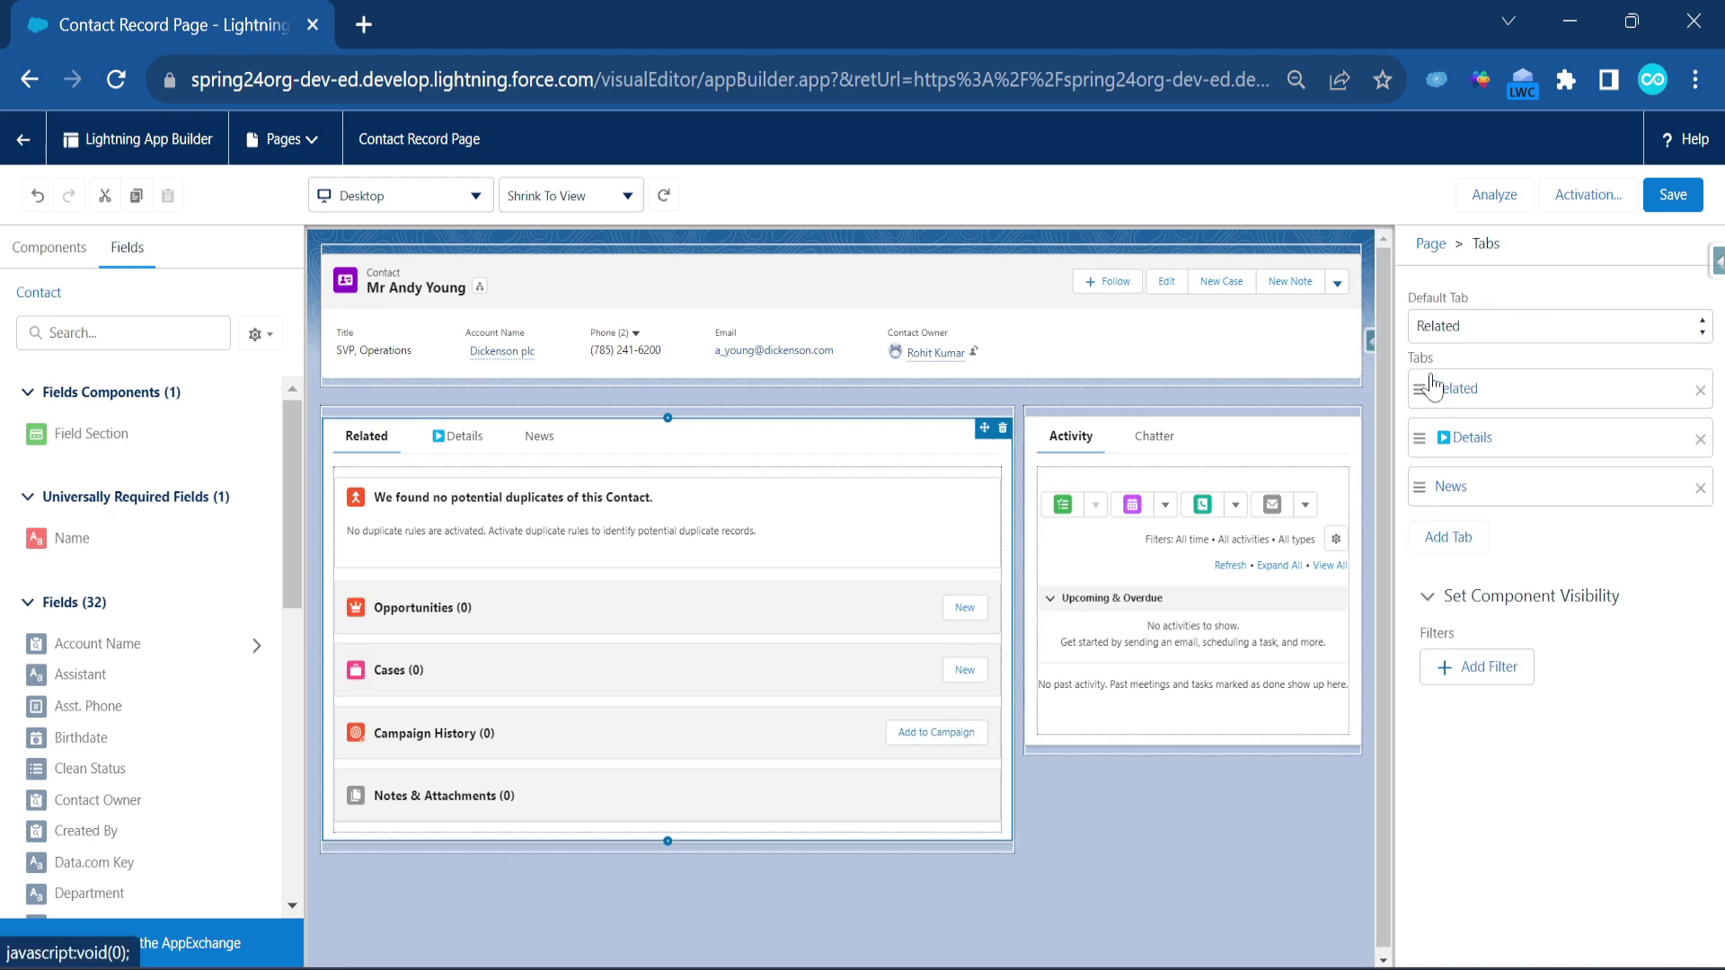
- Give the Related tab the custom label "Related" preceded by a red cross-mark emoji
left_click(1456, 389)
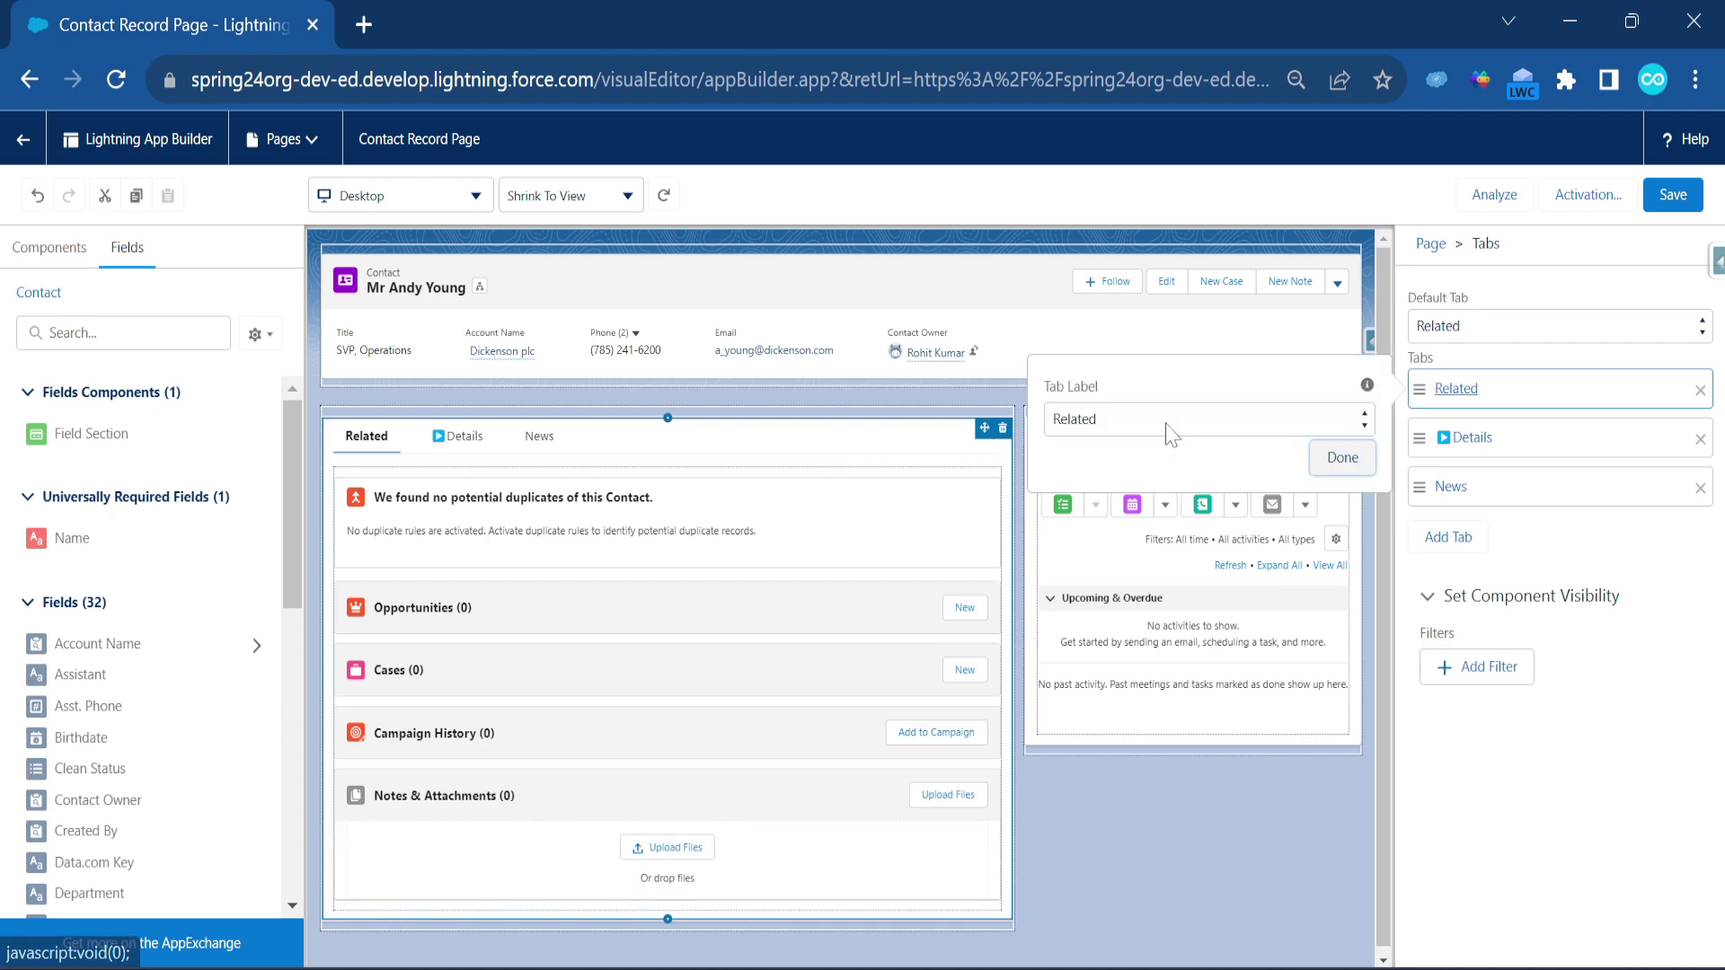
left_click(1097, 429)
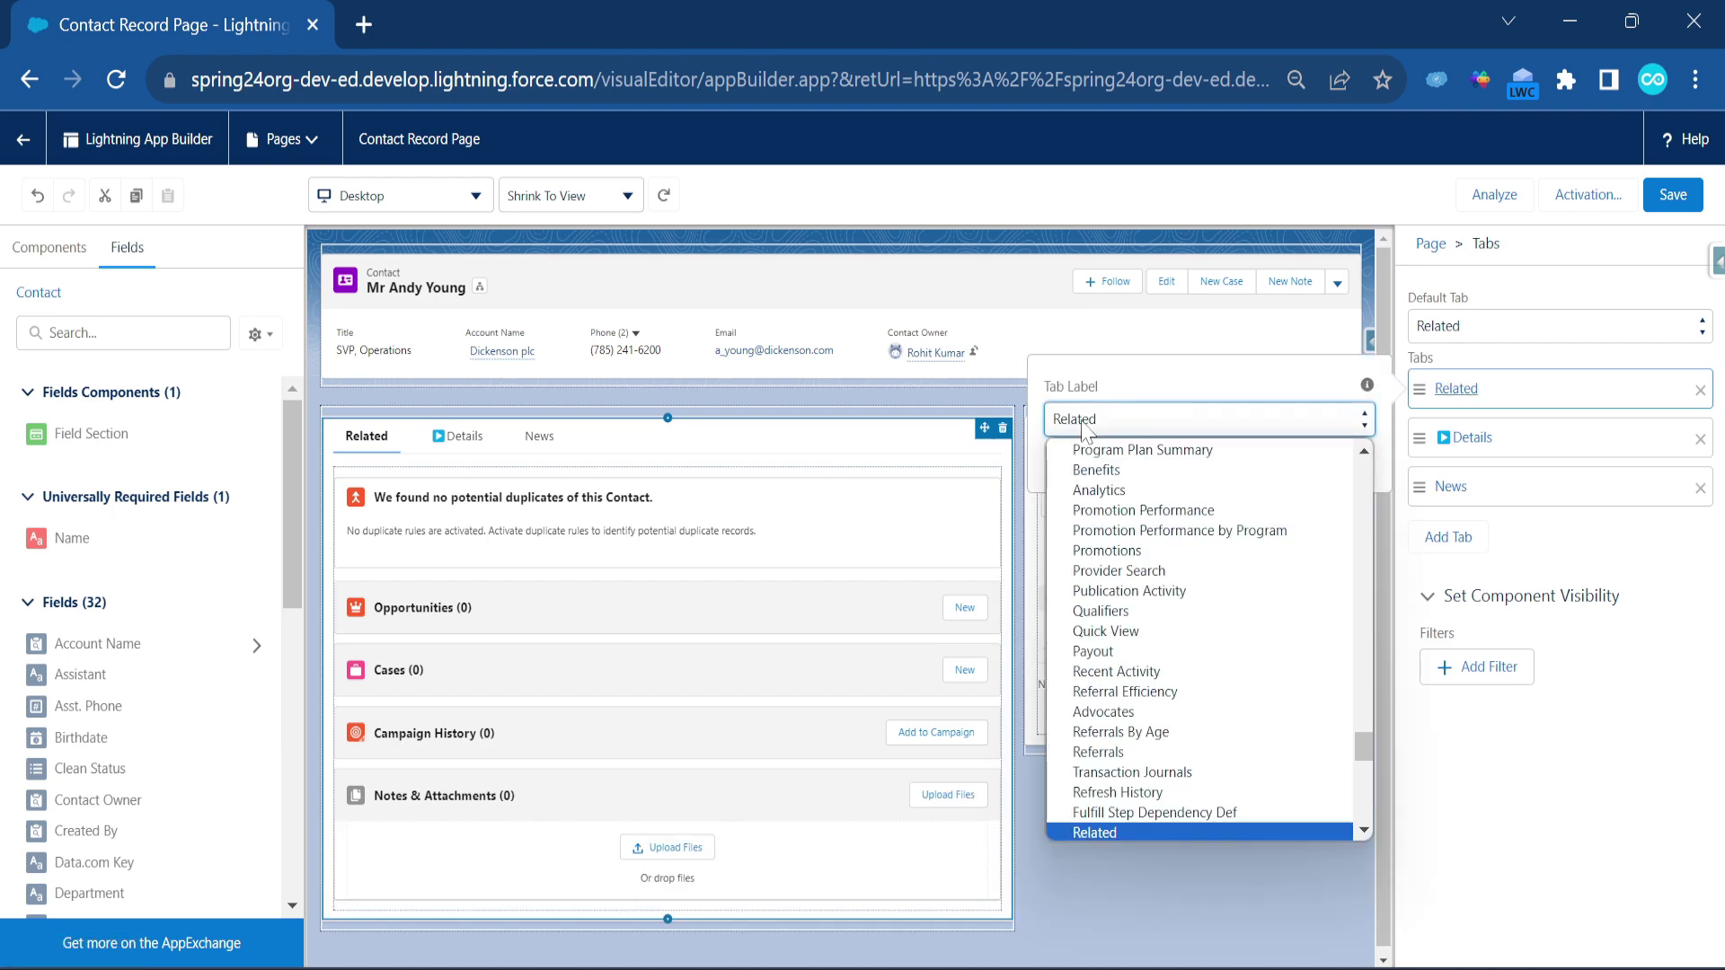
scroll(1175, 572, "up", 5)
scroll(1175, 572, "up", 5)
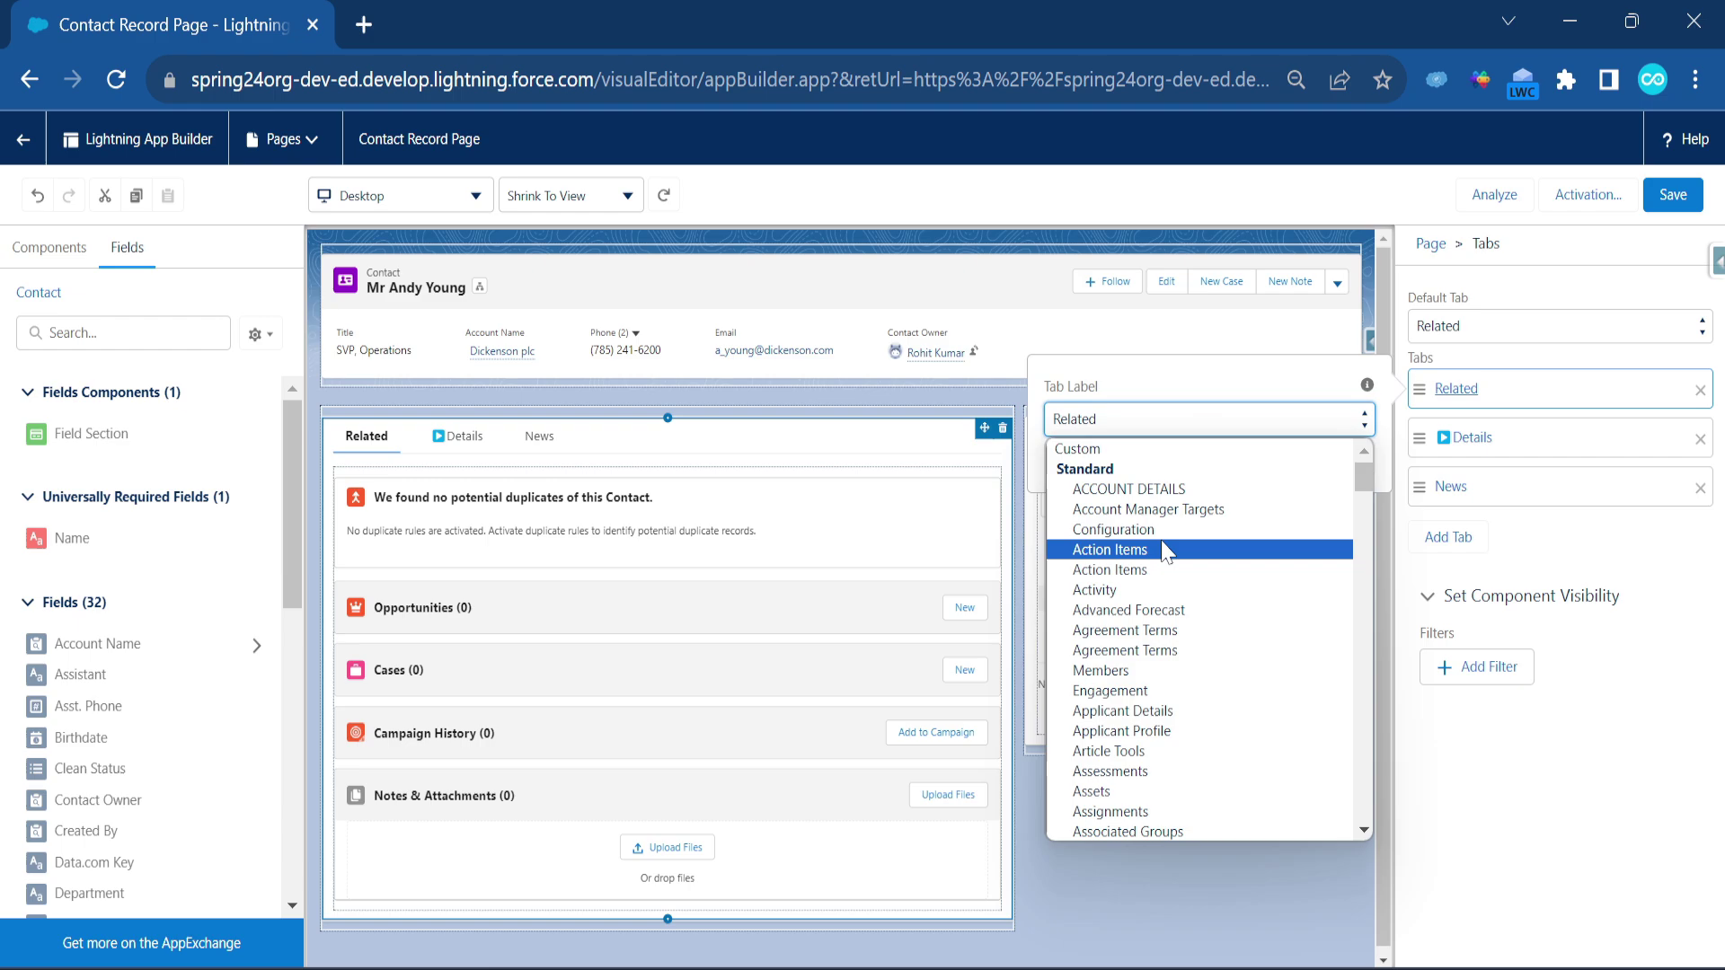
left_click(1096, 446)
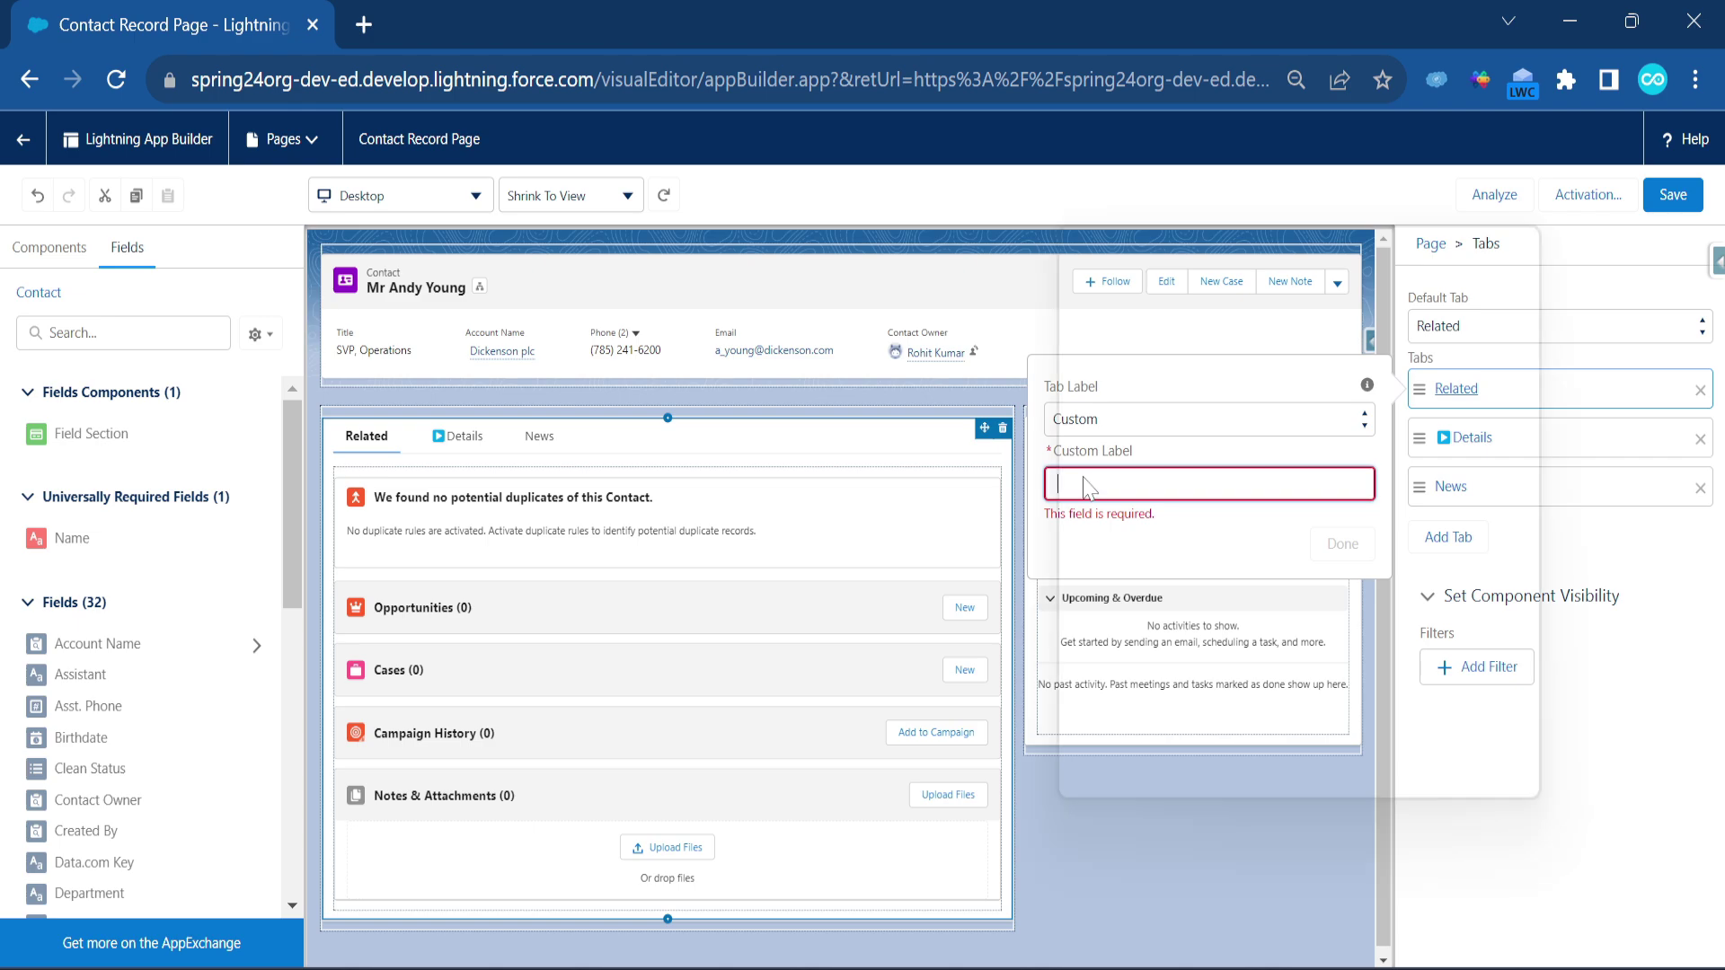
key("super+period")
left_click(1264, 496)
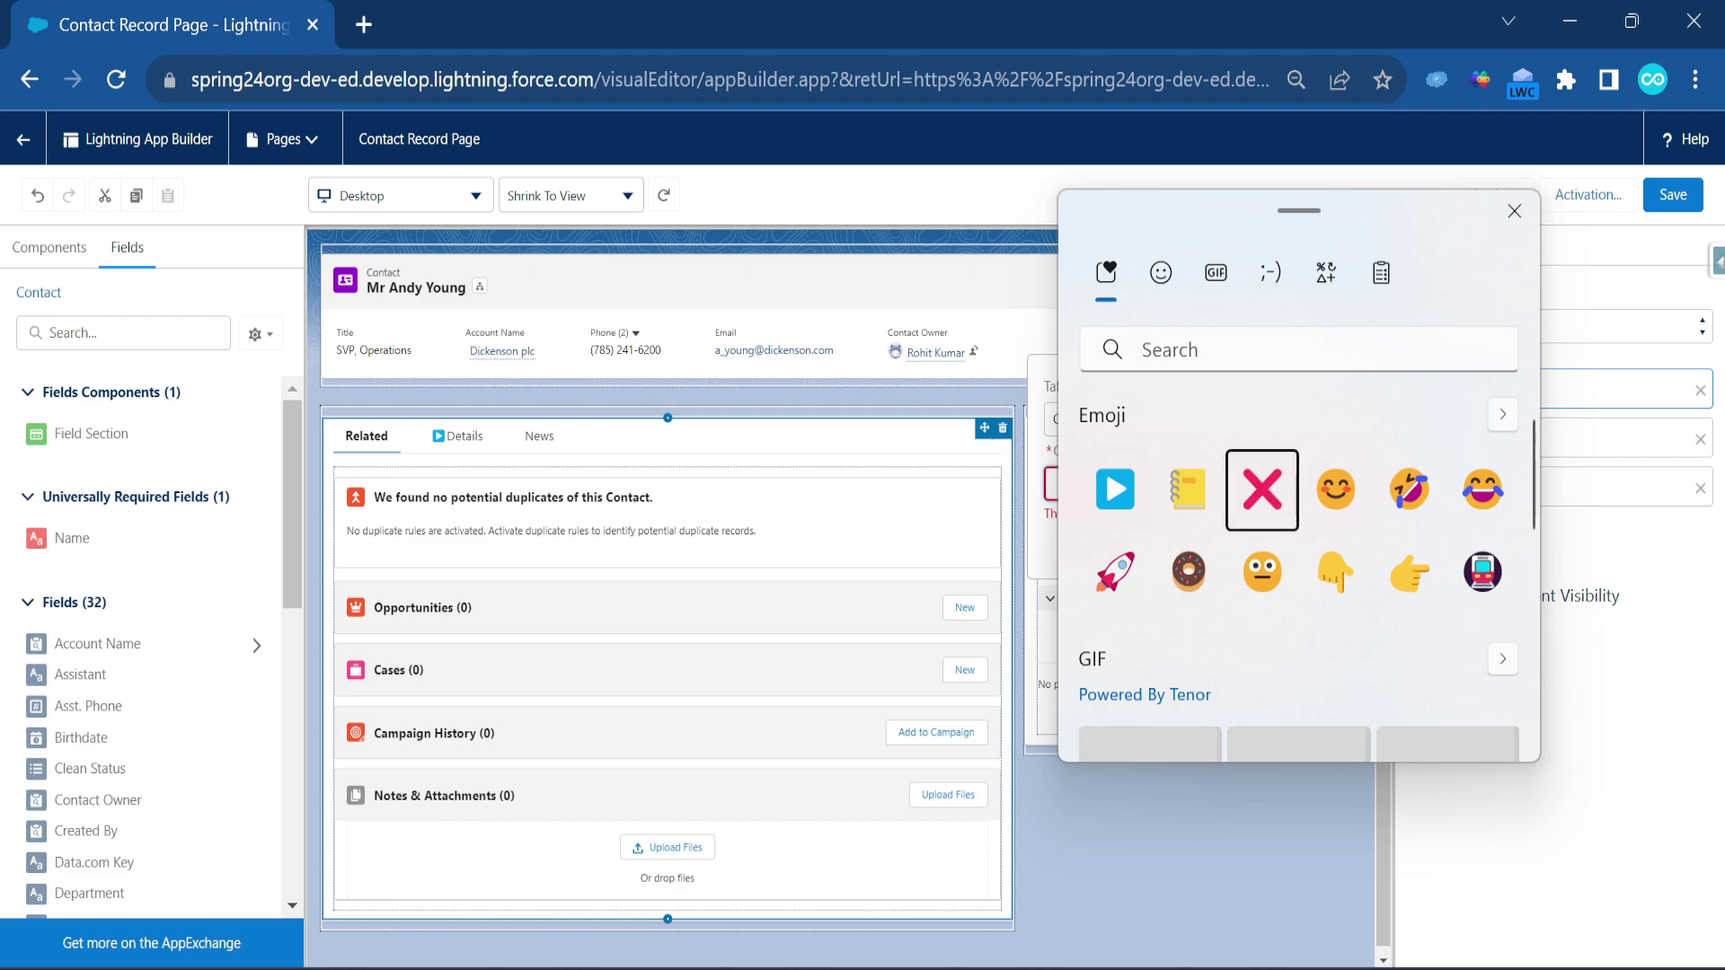
left_click(1515, 213)
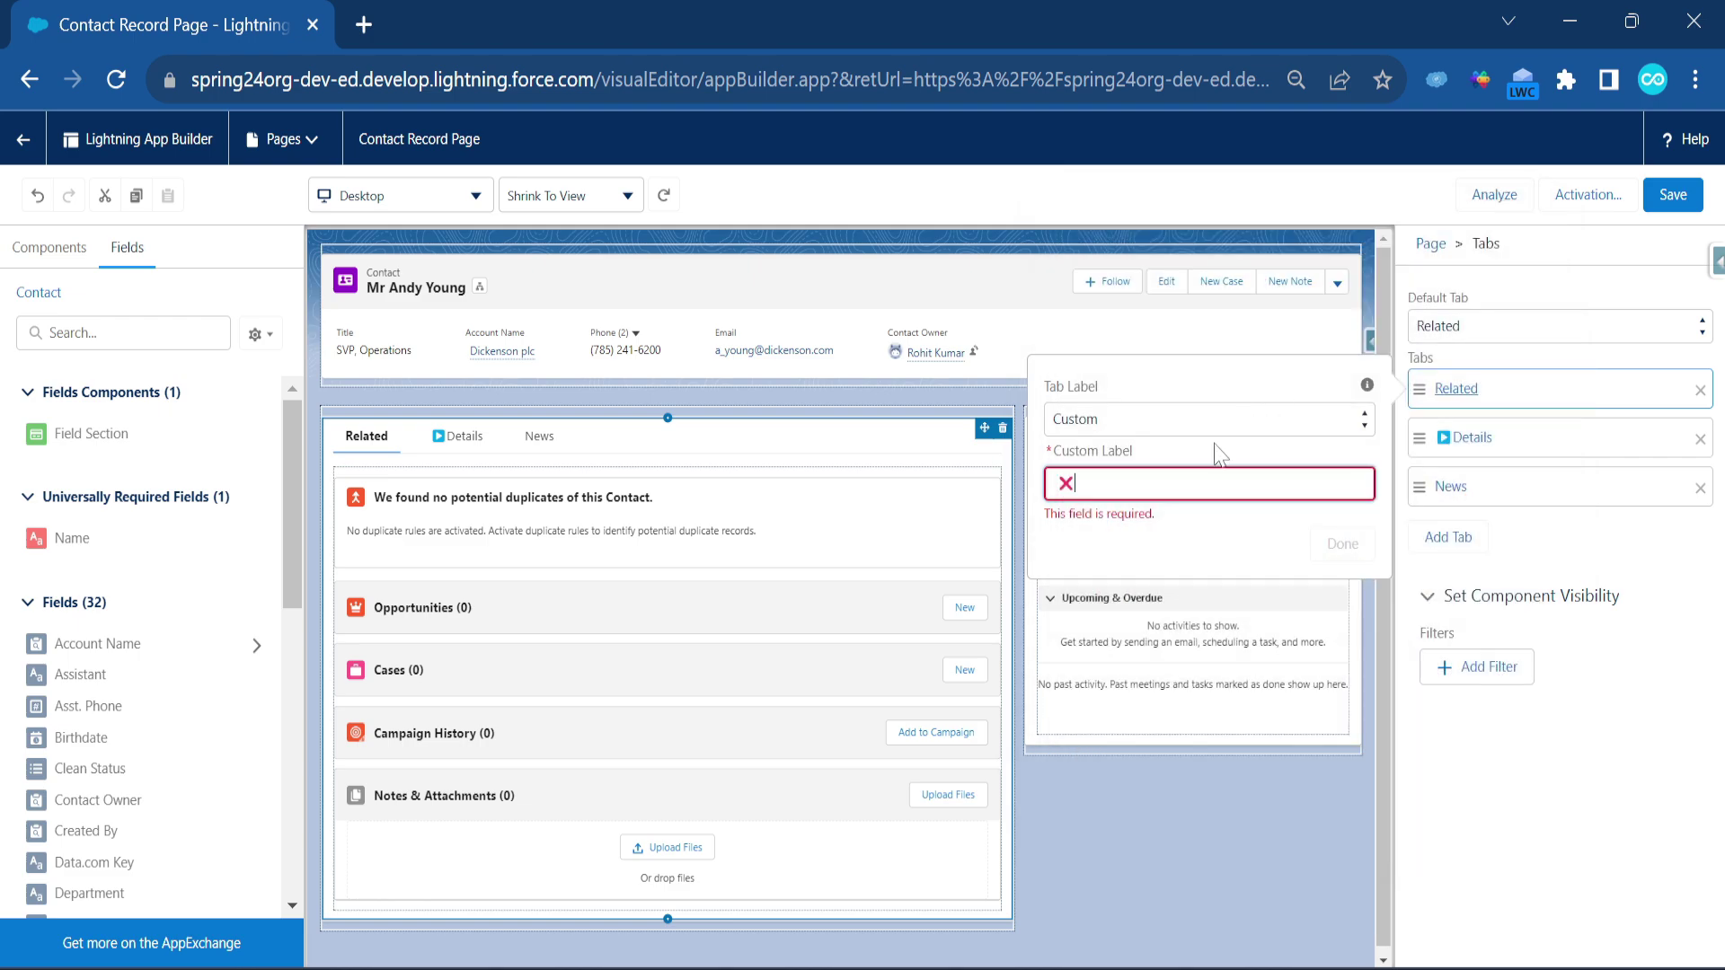
type("Related")
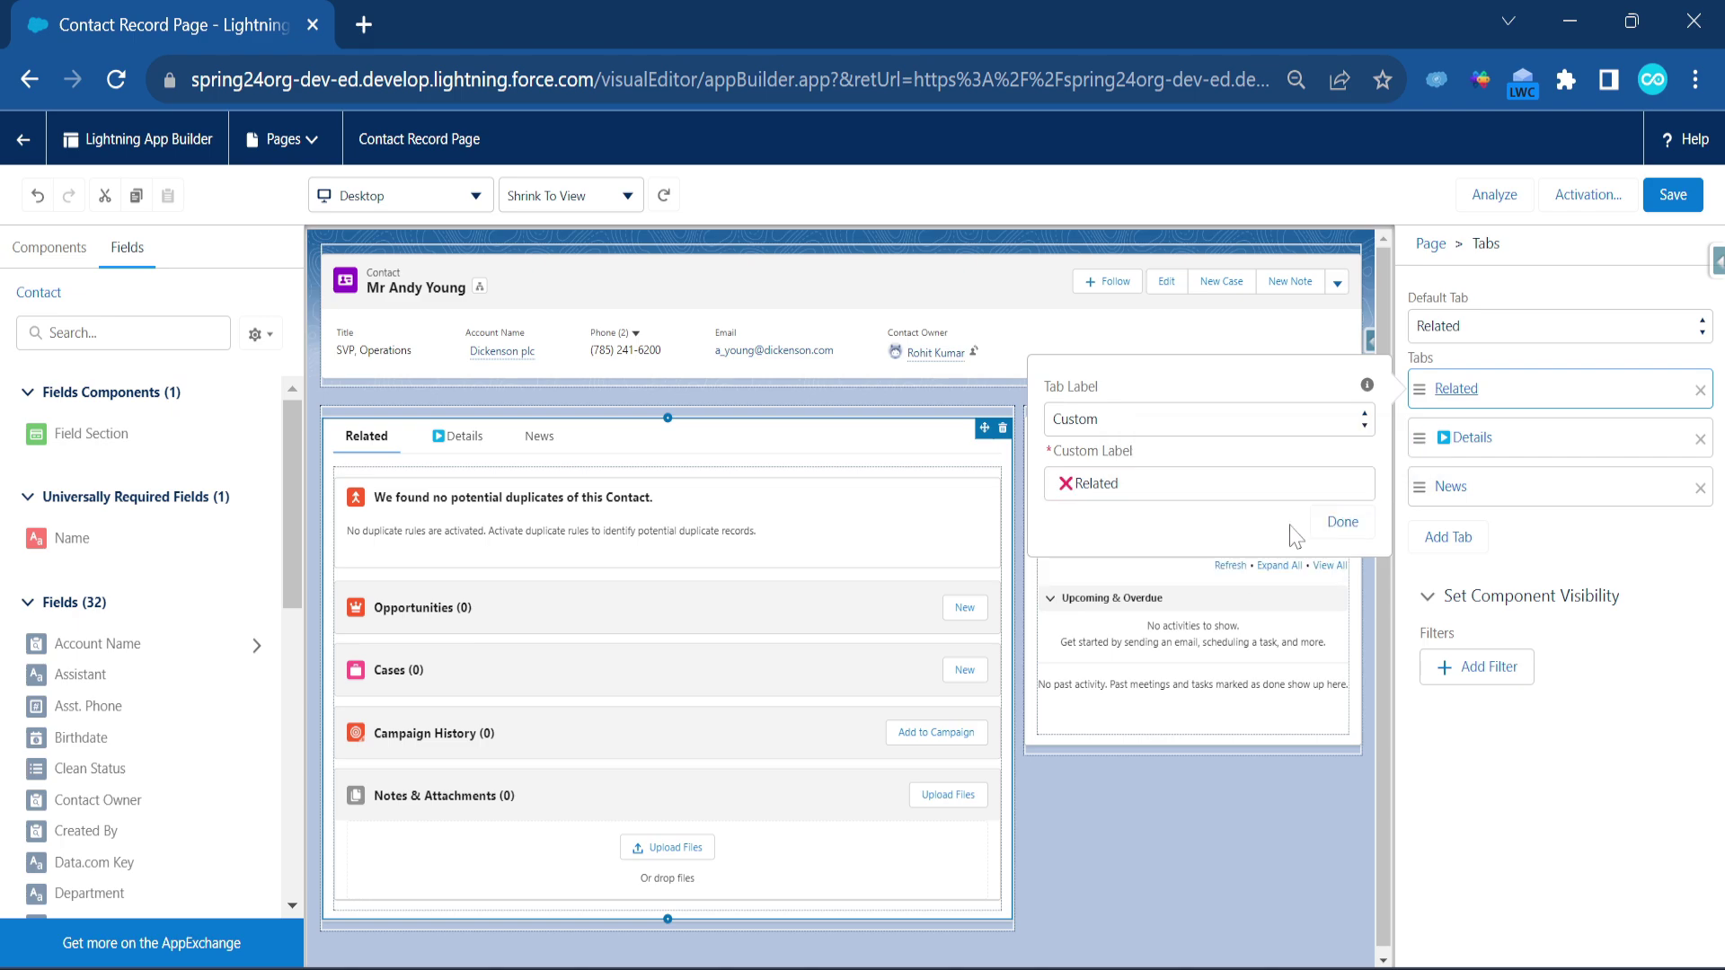
left_click(1342, 544)
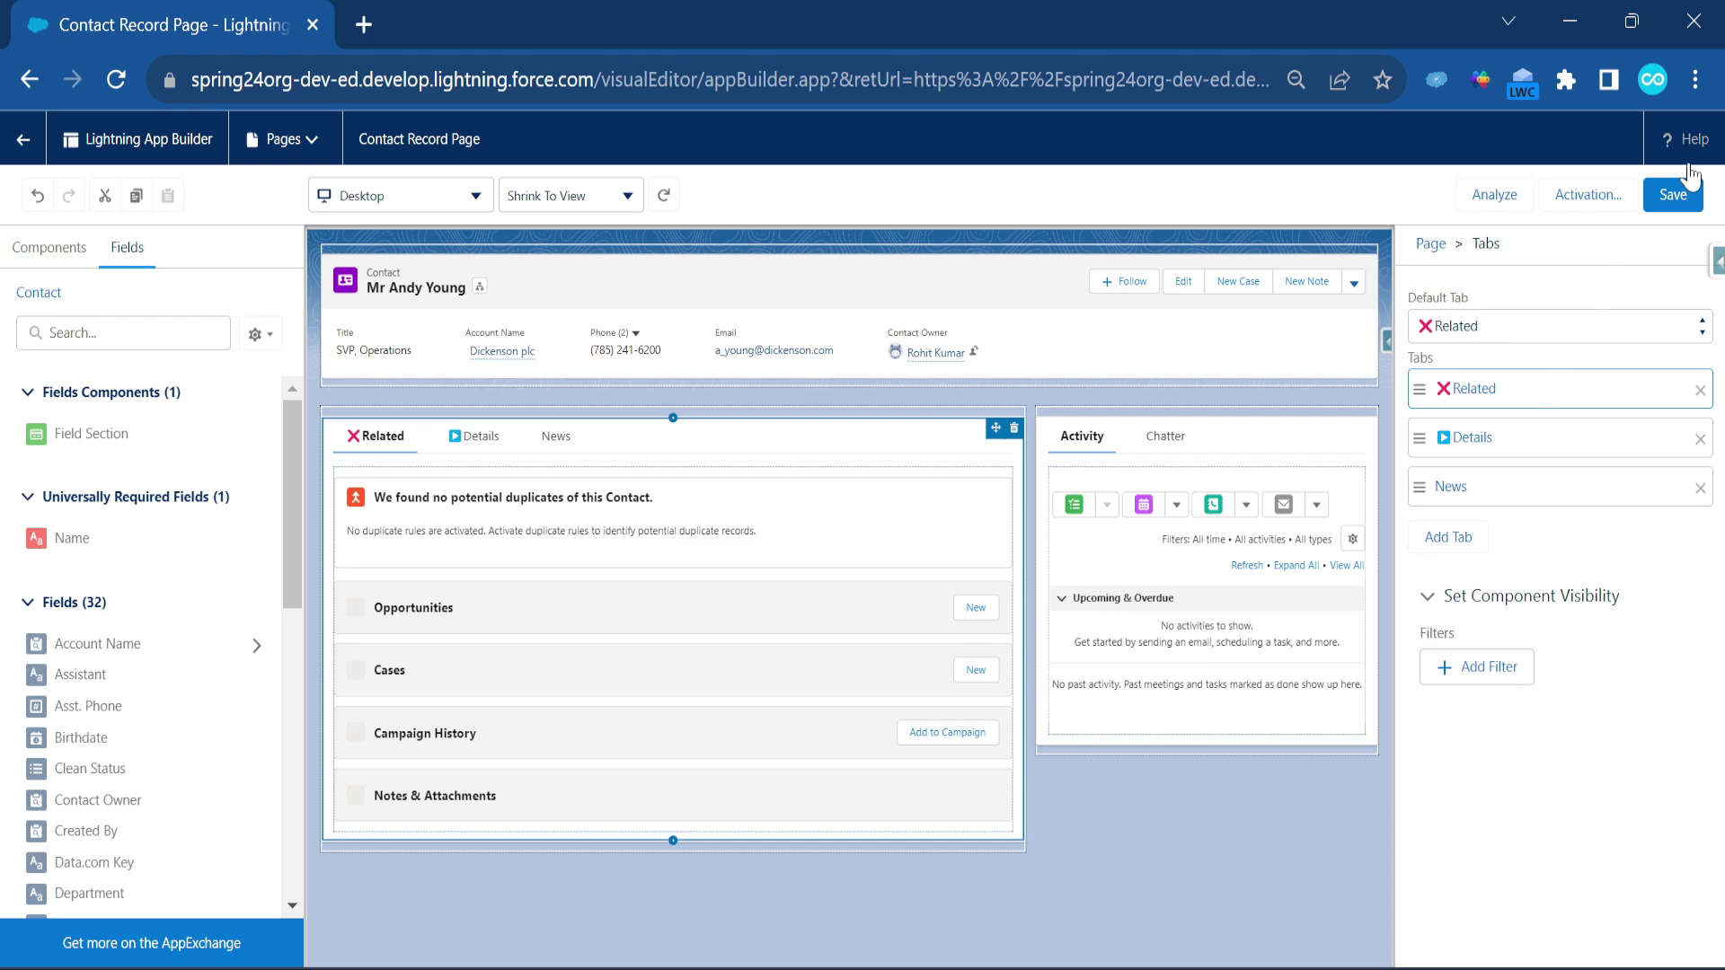
- Save the Contact Record Page without the missing required field and return to the contact record to view its Details tab
left_click(1676, 200)
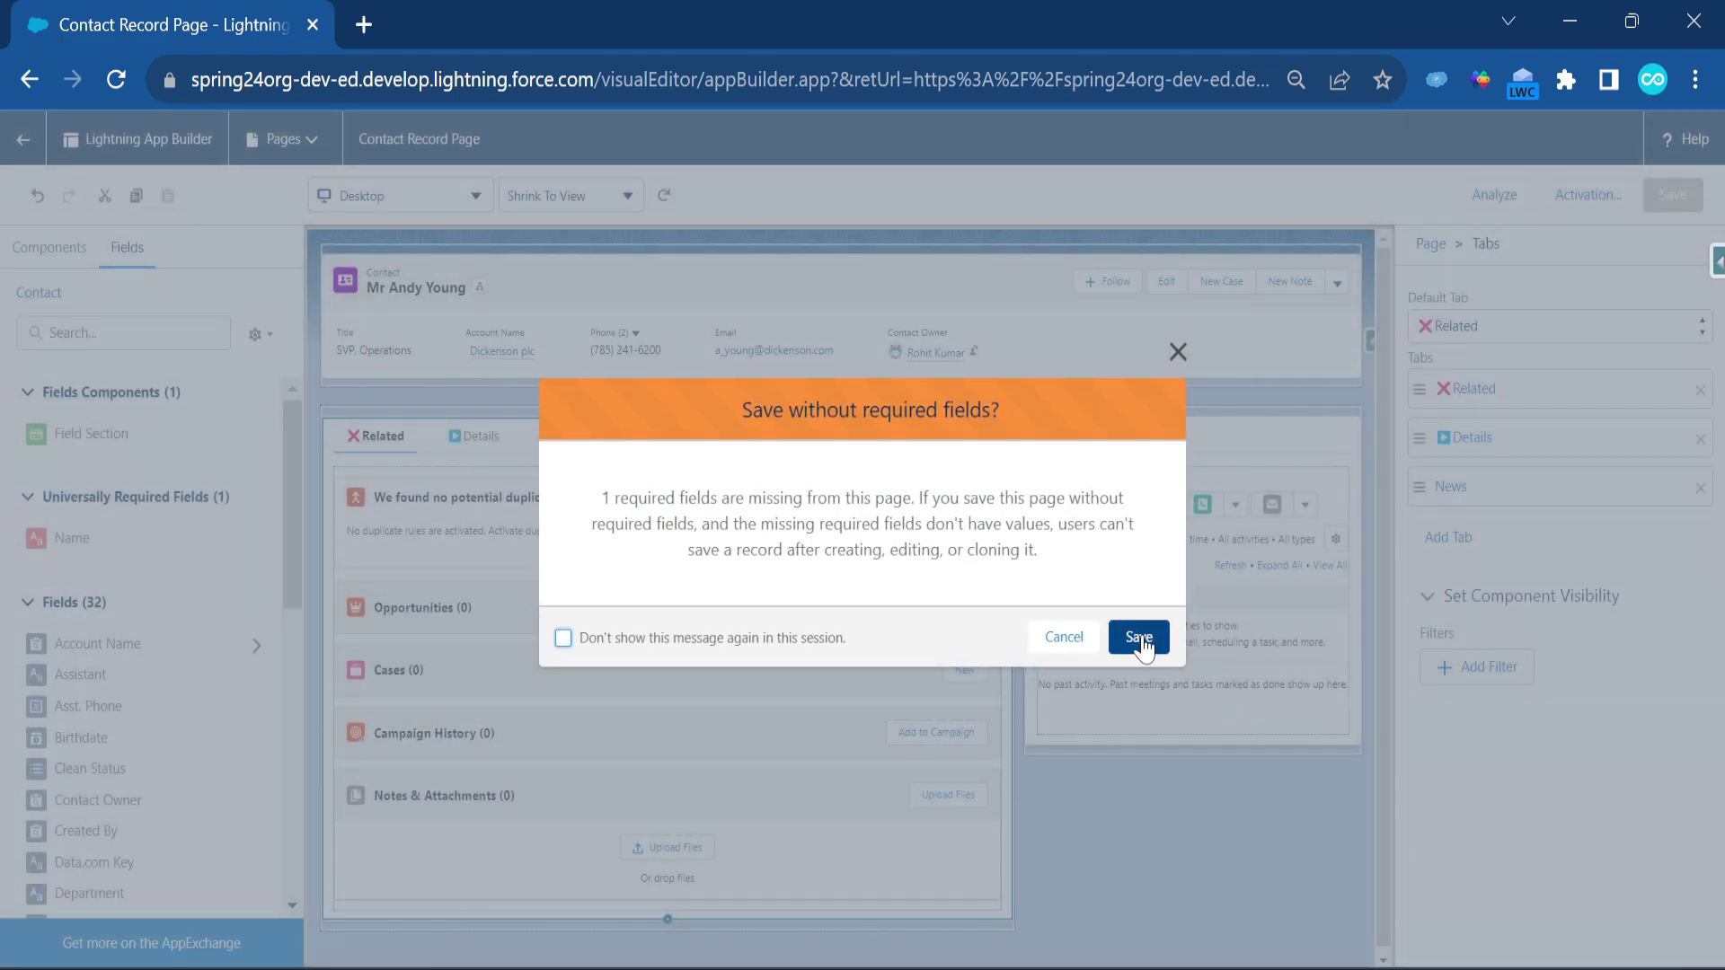
left_click(1138, 636)
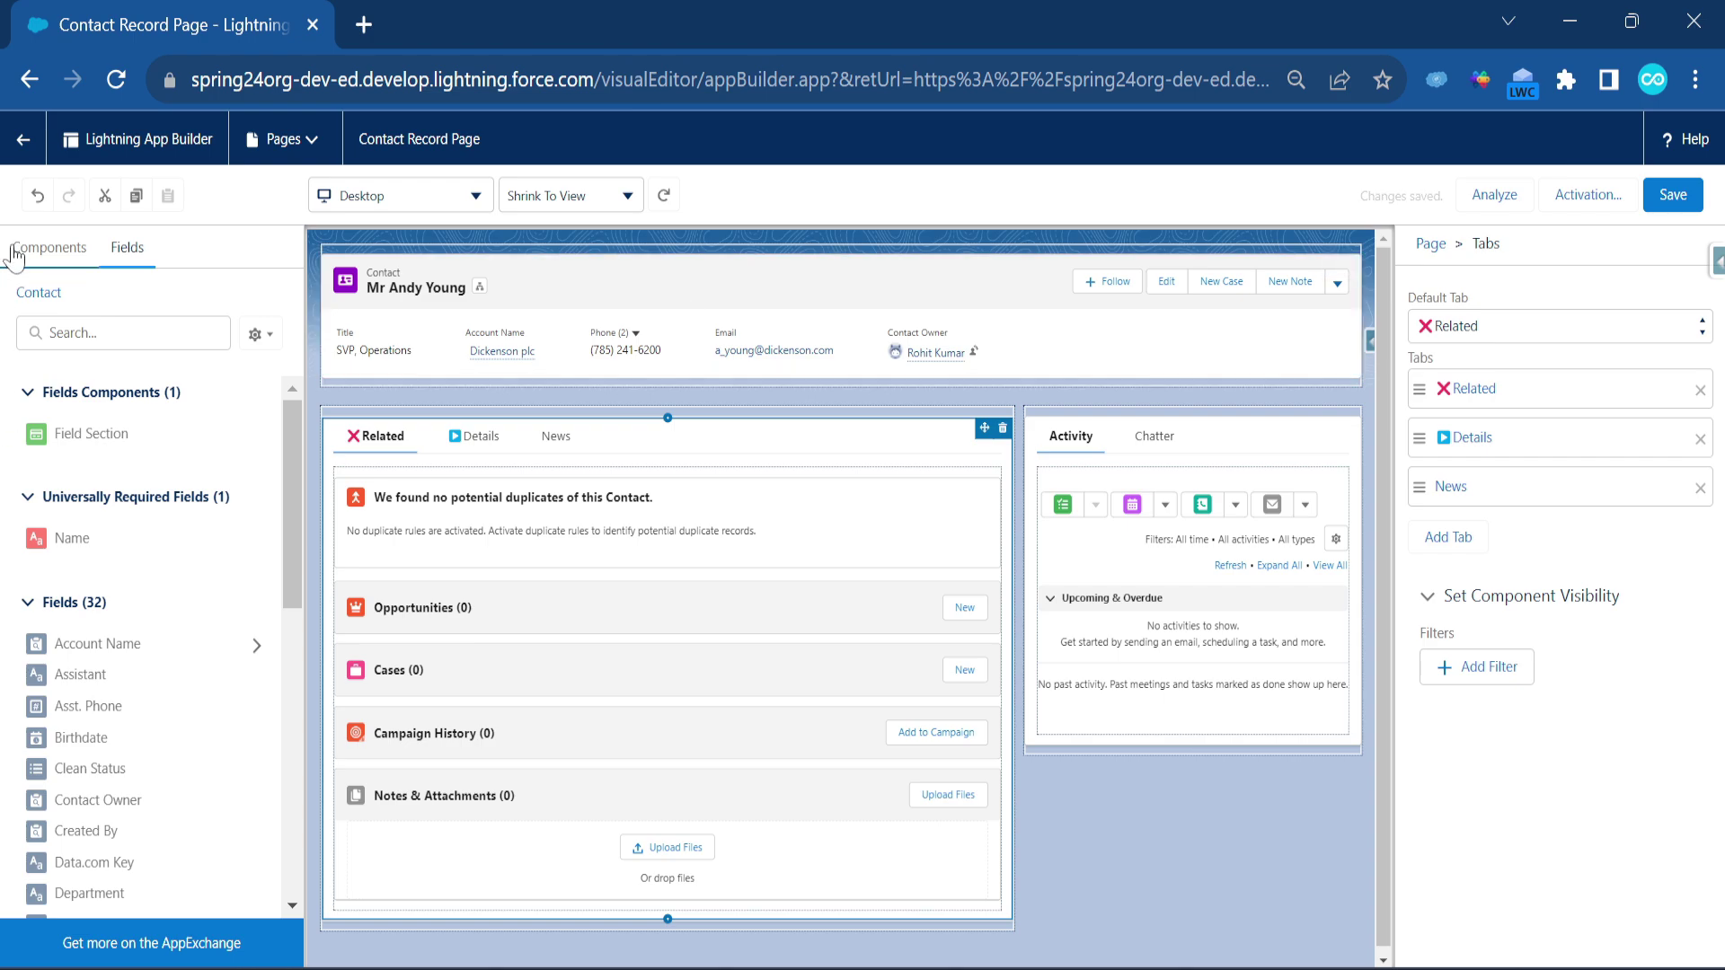
left_click(23, 138)
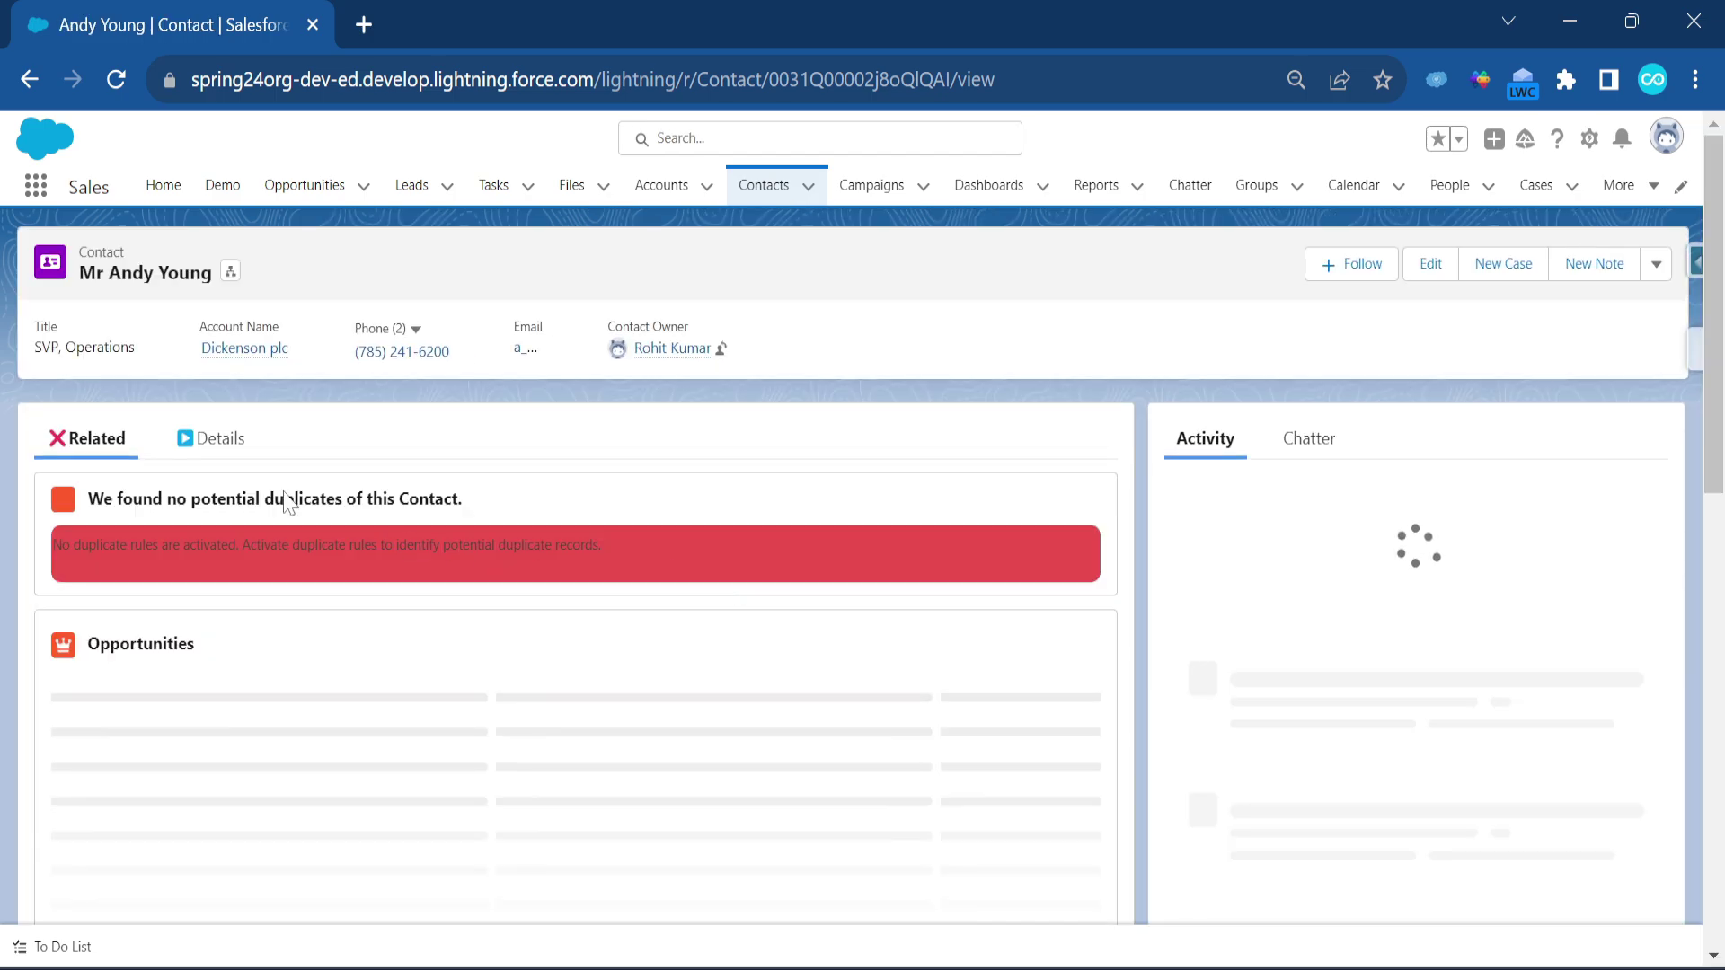
left_click(221, 446)
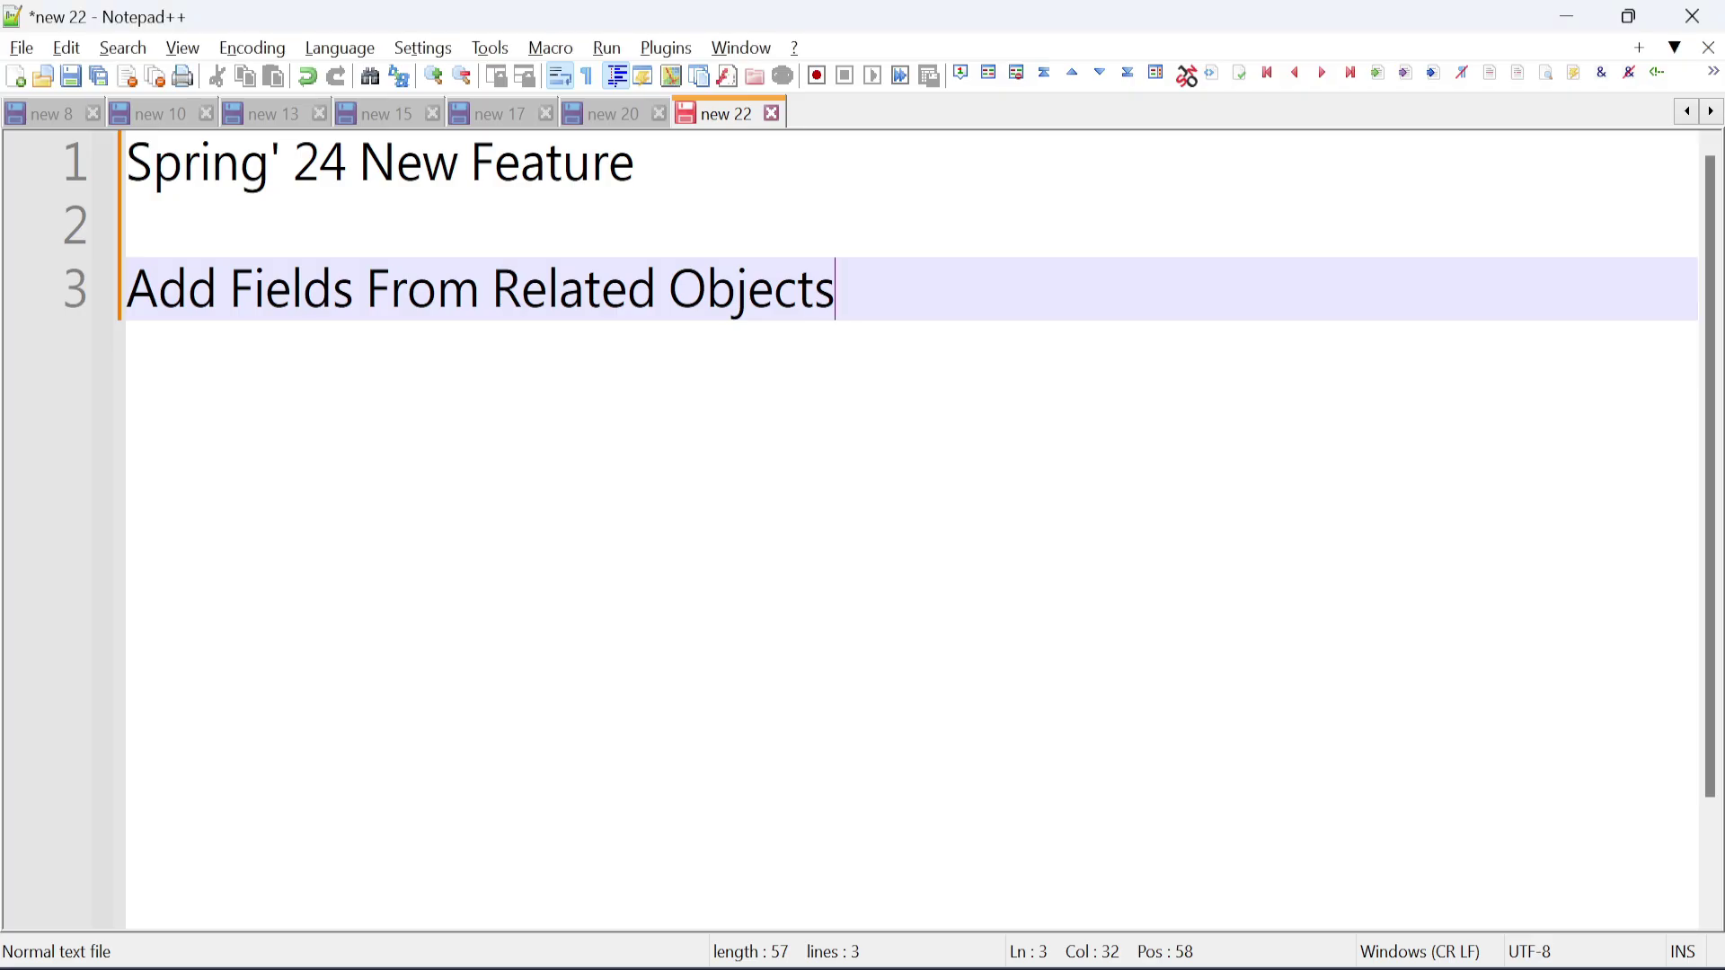
left_click(1568, 16)
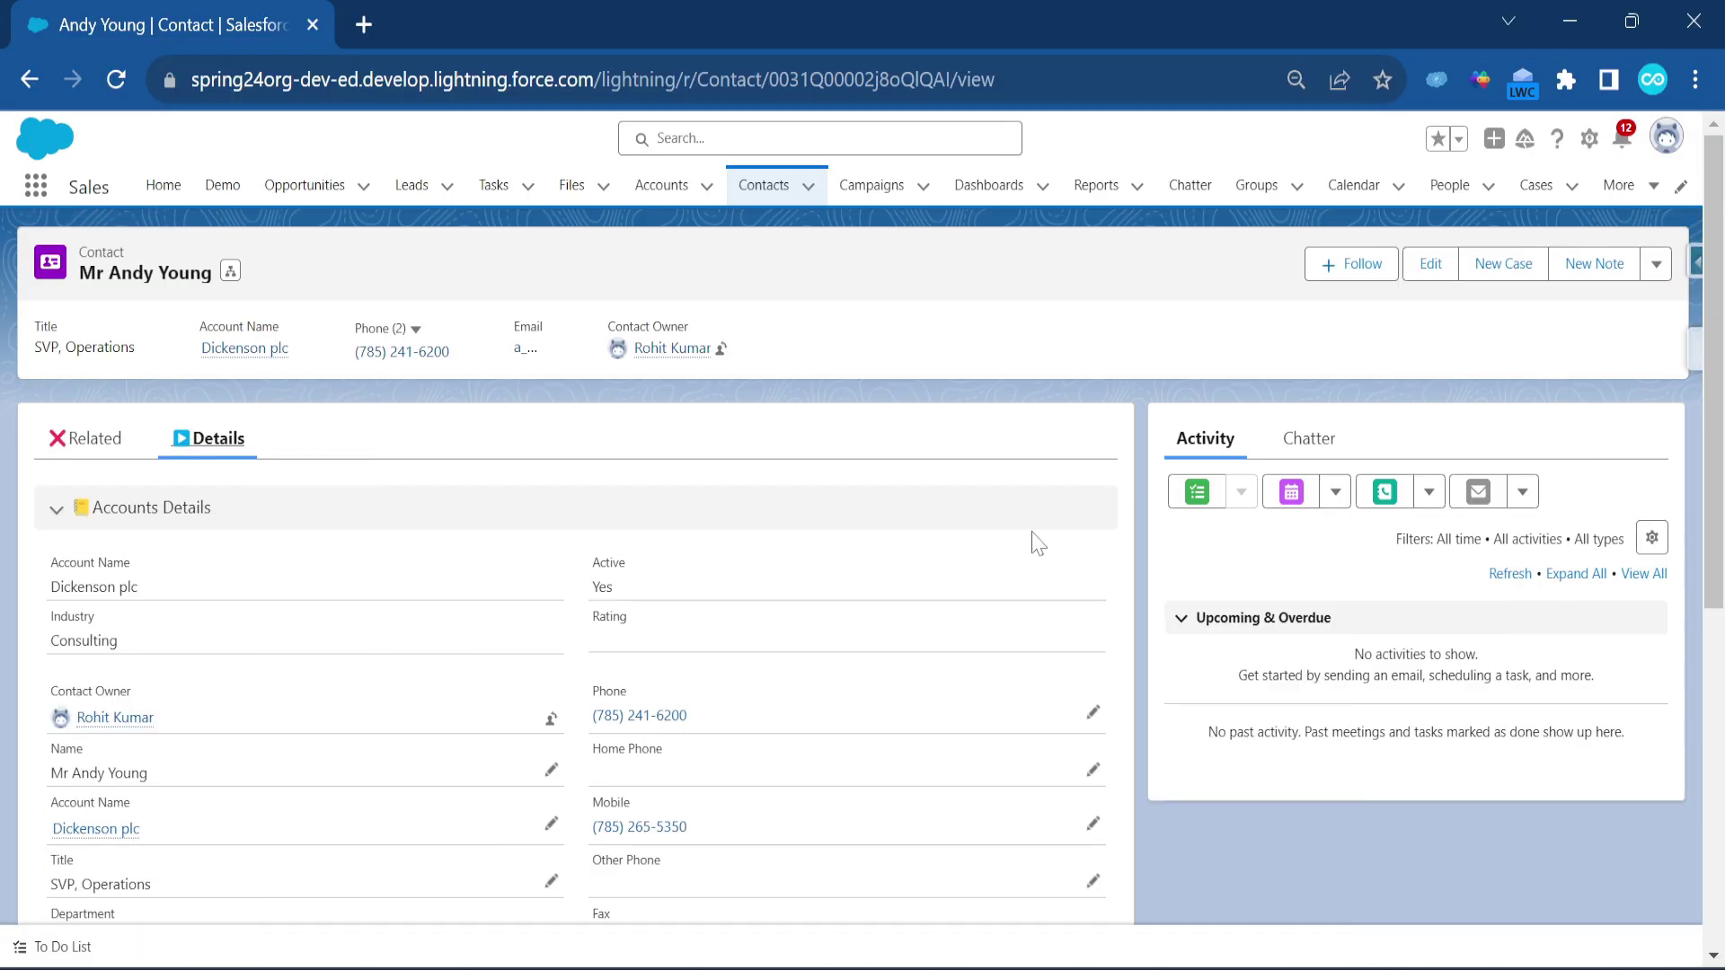